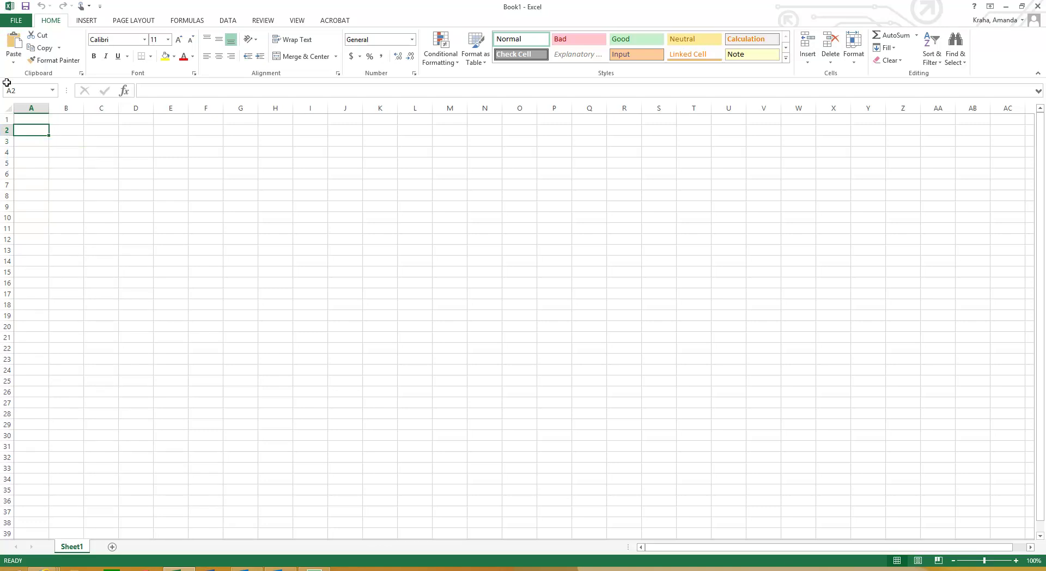
click(8, 129)
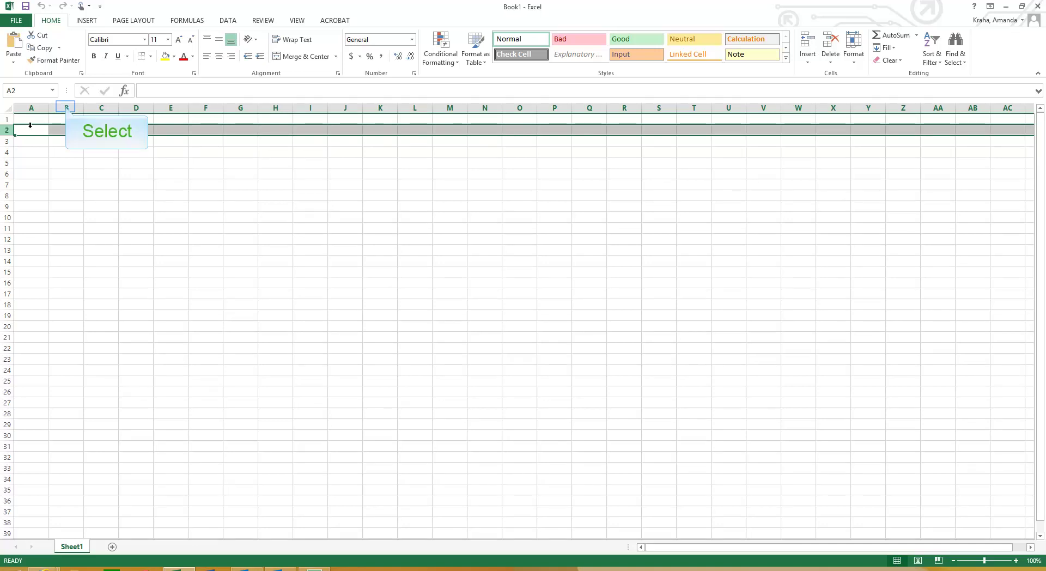
click(65, 104)
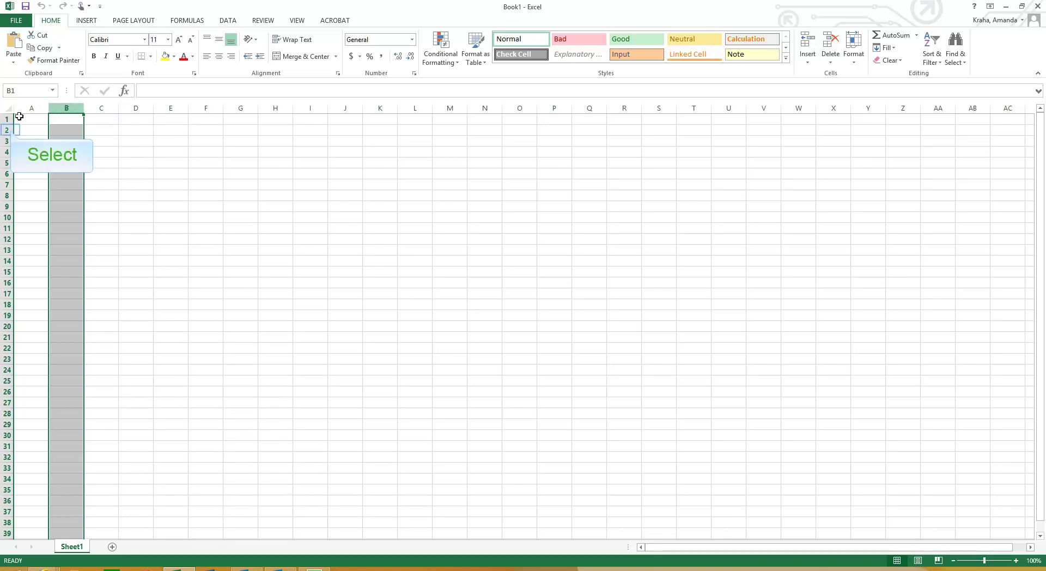
click(10, 130)
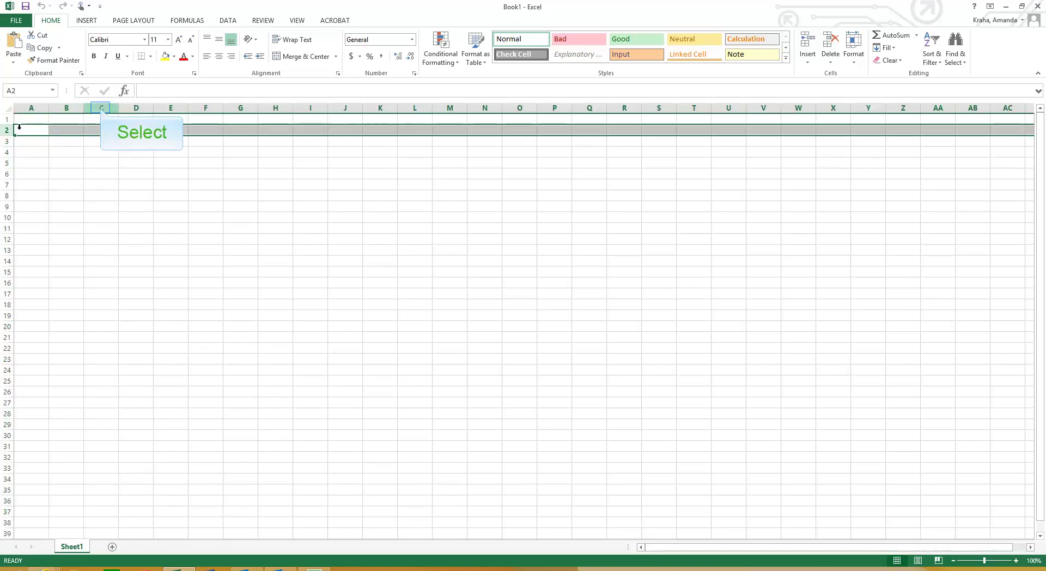
click(101, 107)
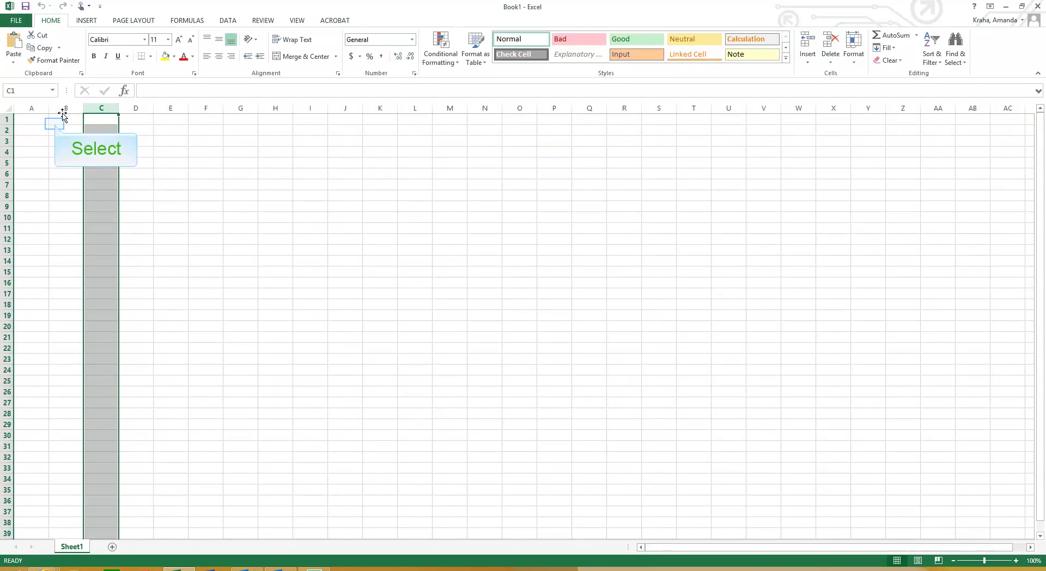
click(44, 122)
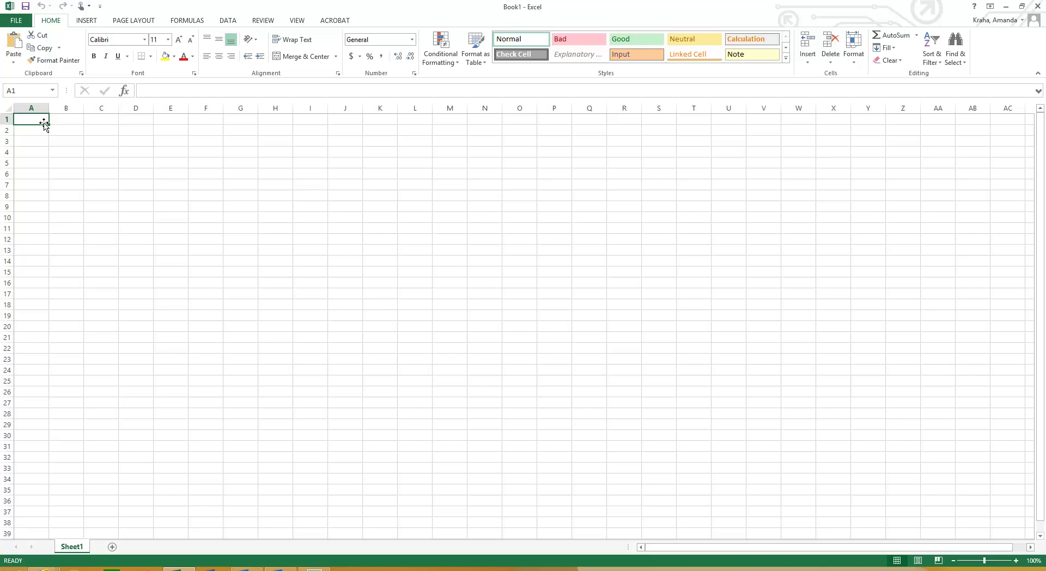
key(Right)
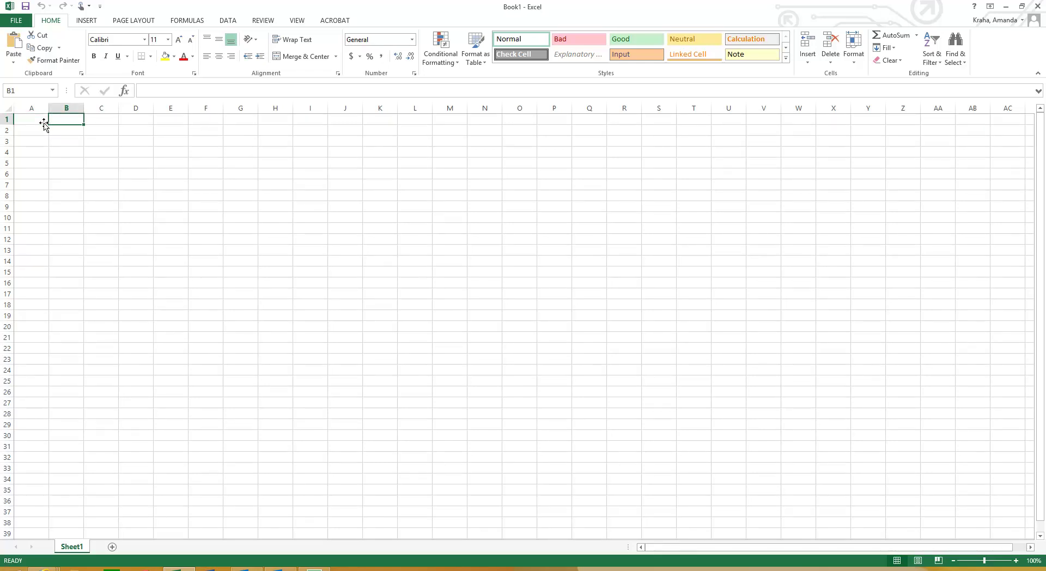
Enter the column header ID in cell A1.
click(44, 124)
text(ID)
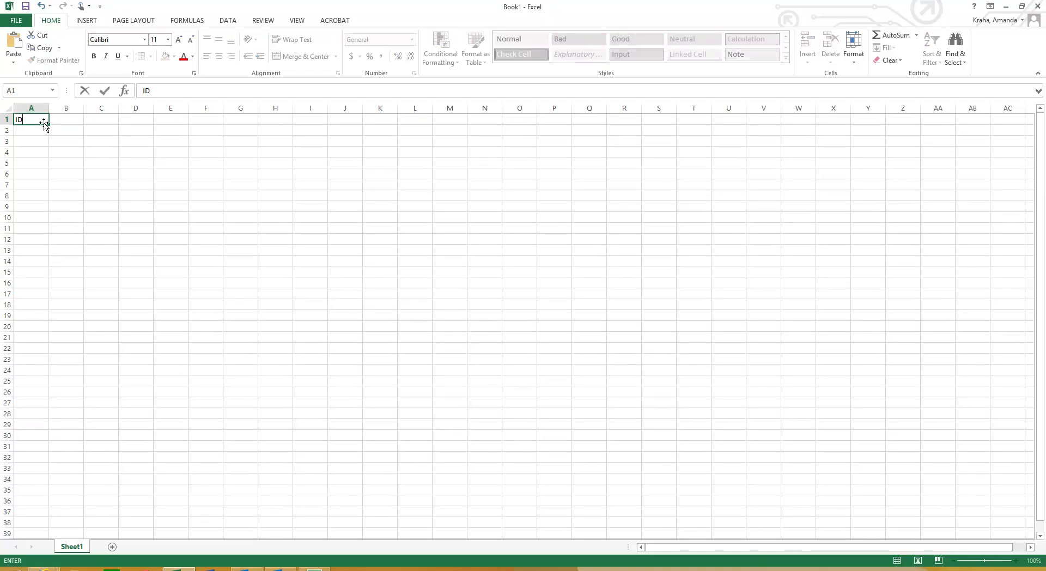
key(Tab)
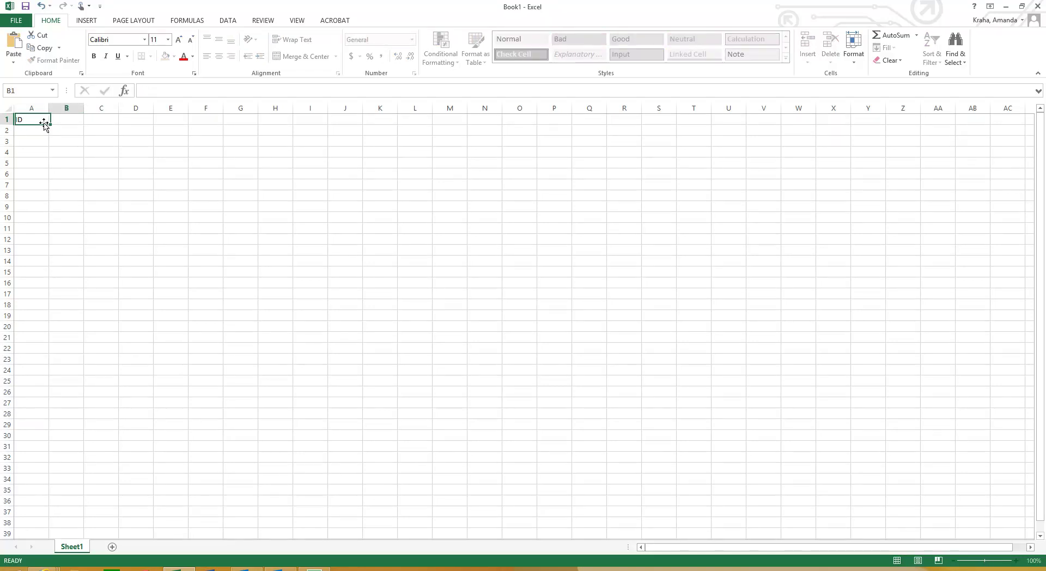
Enter 1, 2 and 3 in cells A2 to A4 below the ID header and fill the series down to 20 in A21.
key(Down)
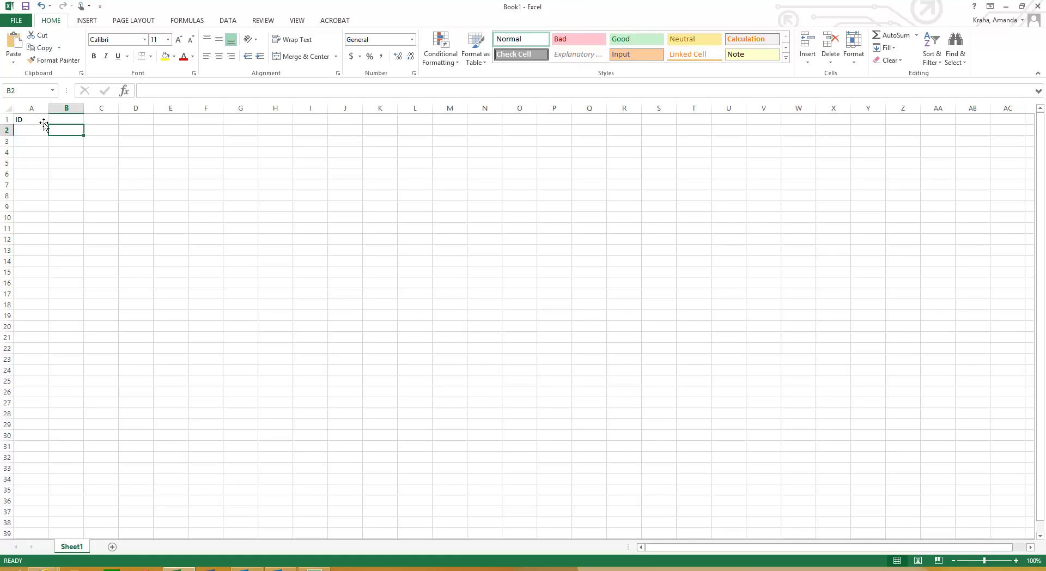
double_click(44, 126)
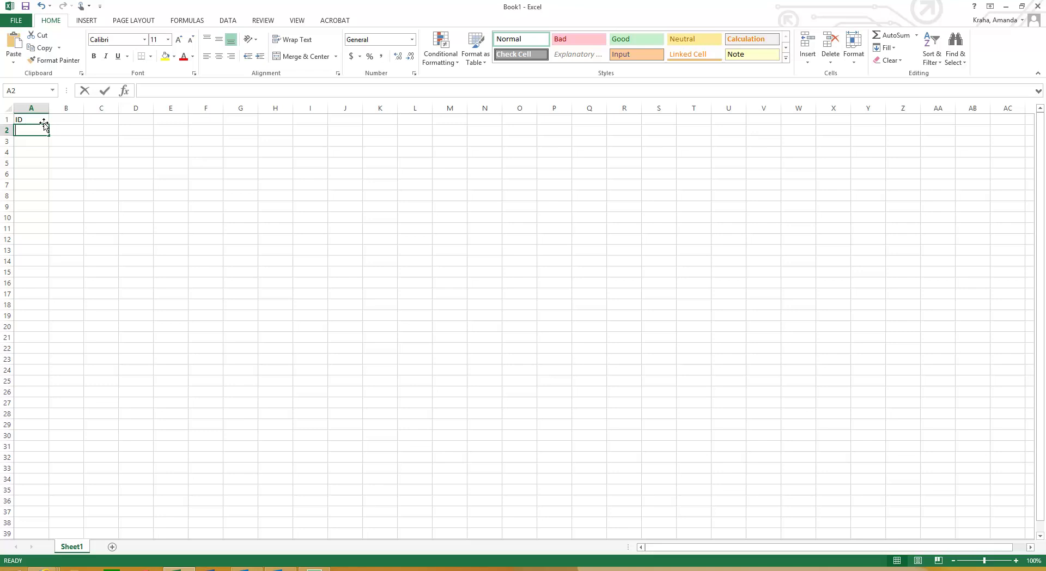
text(1)
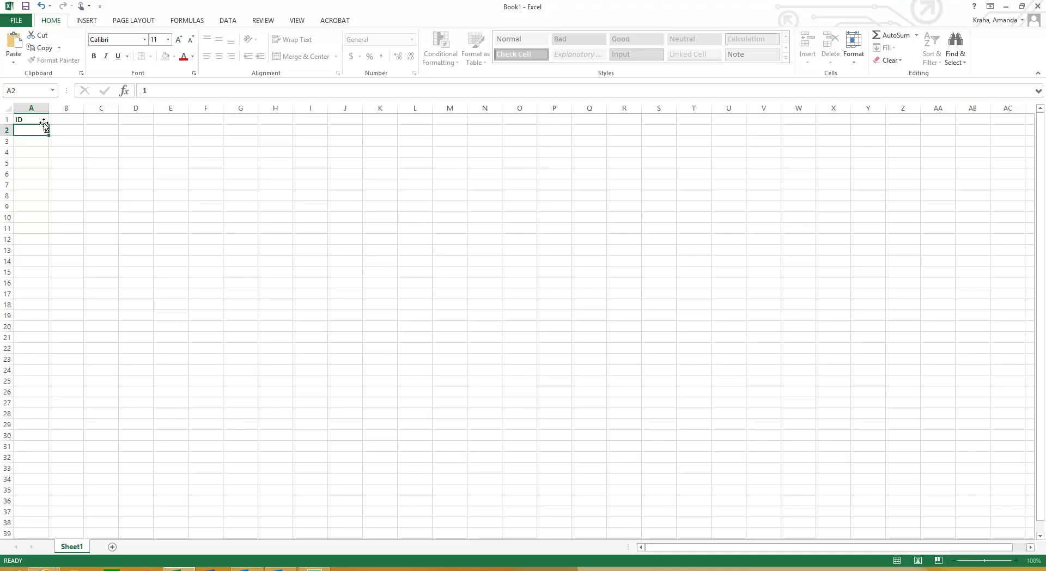
key(Return)
text(2)
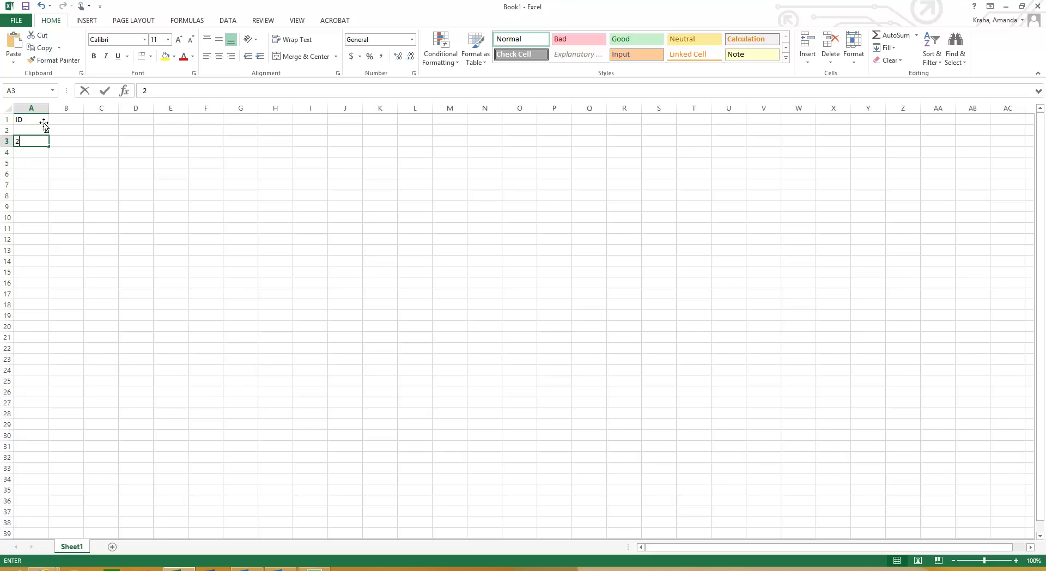
key(ctrl+Return)
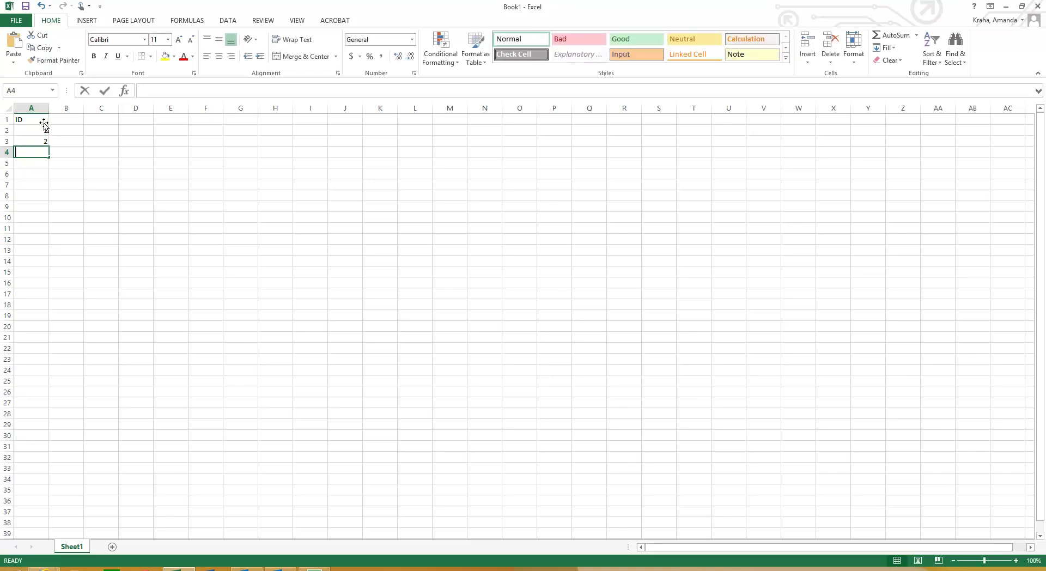
key(Return)
text(3)
key(Return)
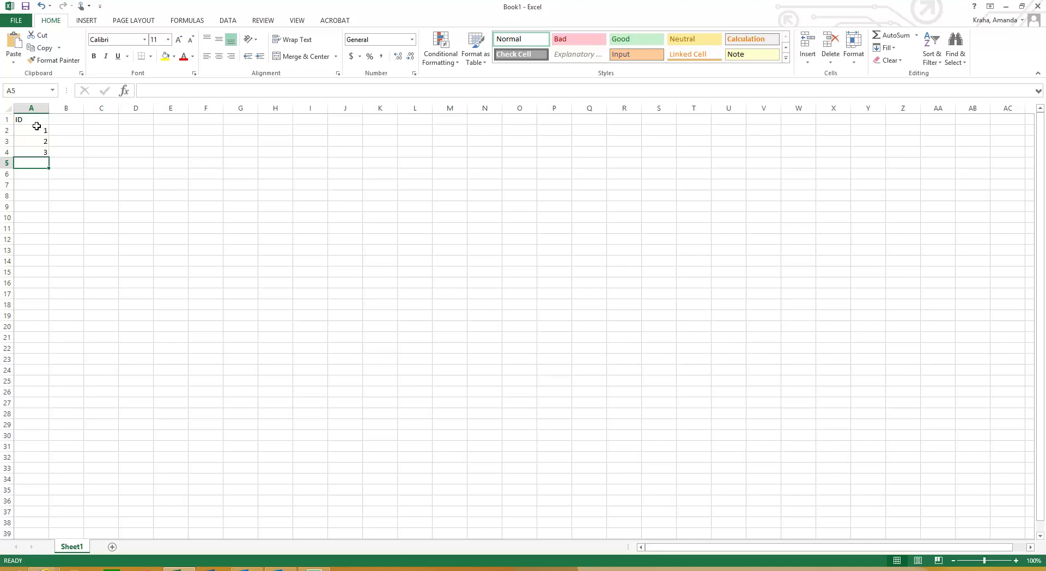
drag(37, 130, 36, 155)
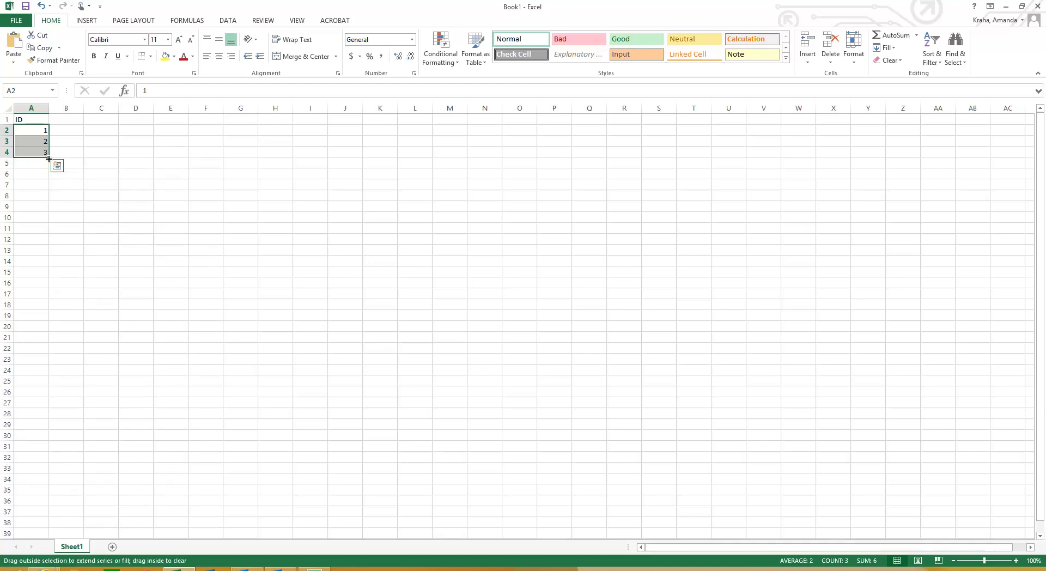
drag(48, 157, 53, 340)
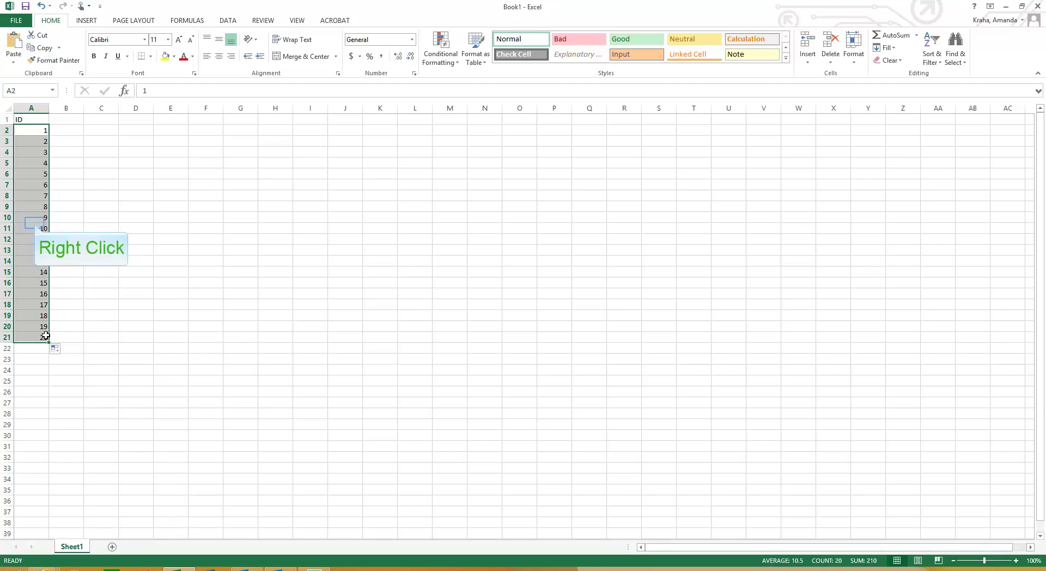
Copy the ID numbers in A2:A21 and preview pasting them transposed along row 2 starting at cell D2.
right_click(35, 222)
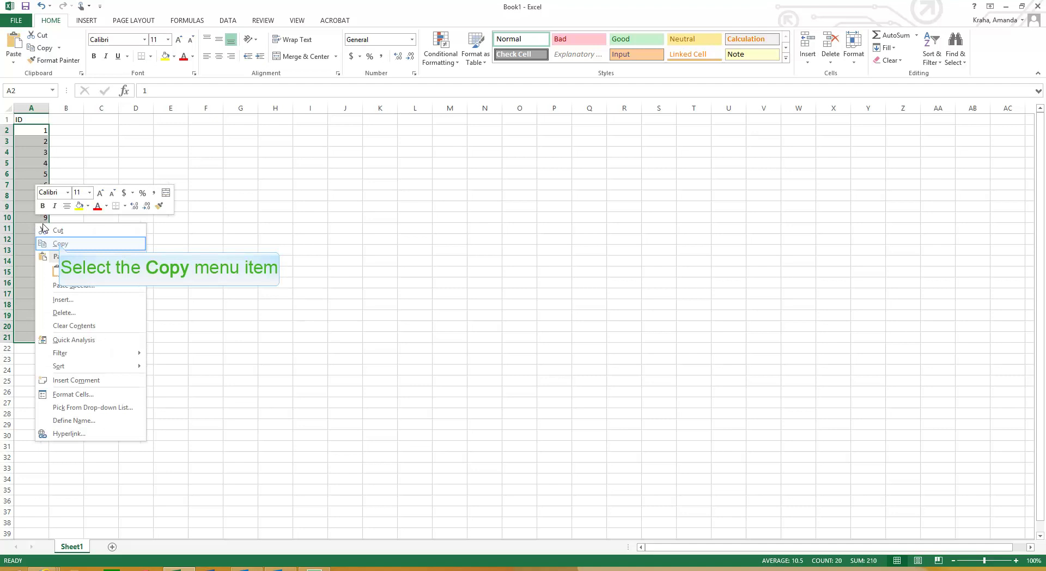
click(60, 246)
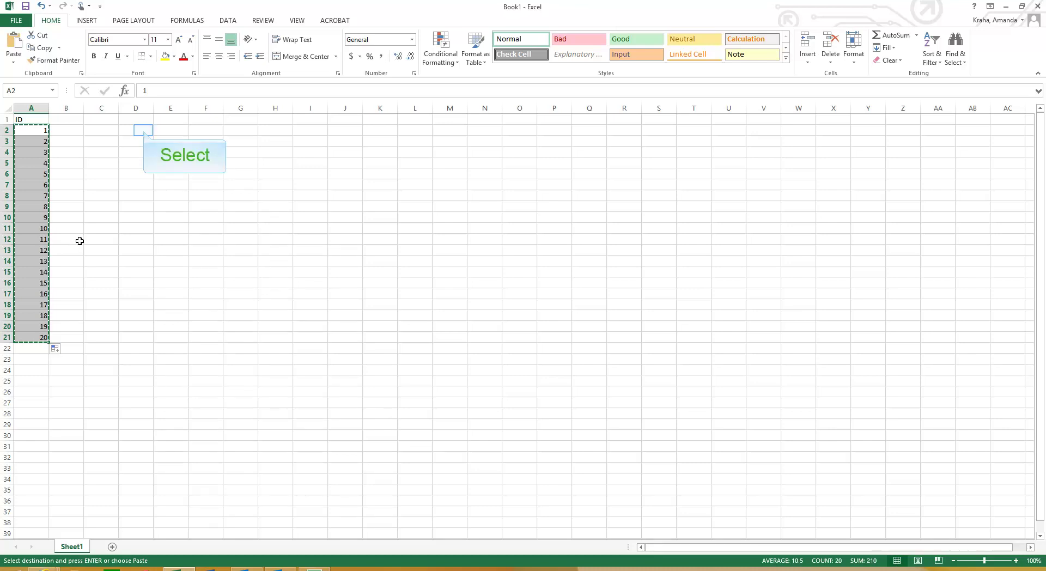
click(144, 130)
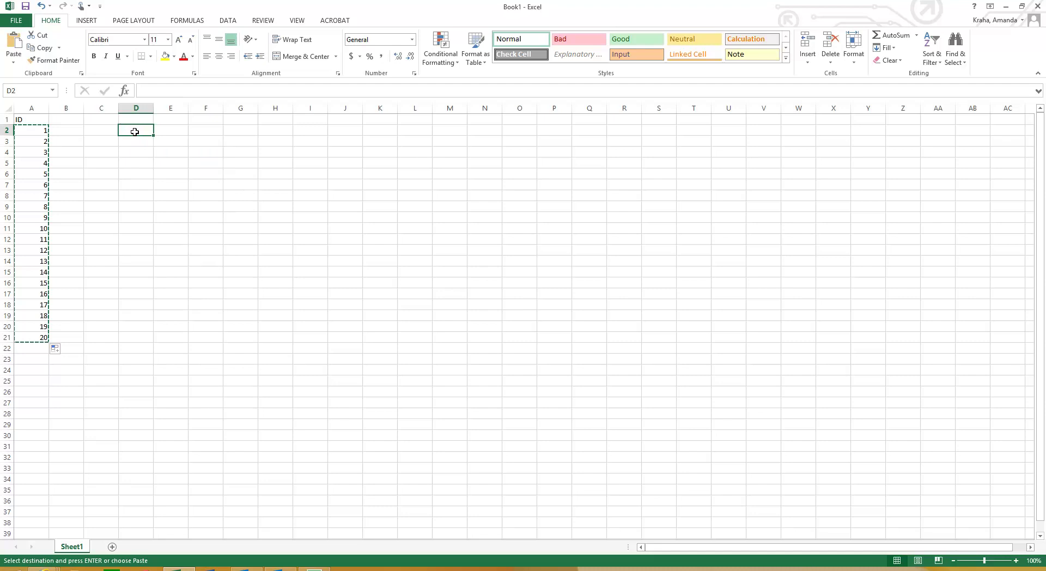
right_click(135, 132)
click(183, 182)
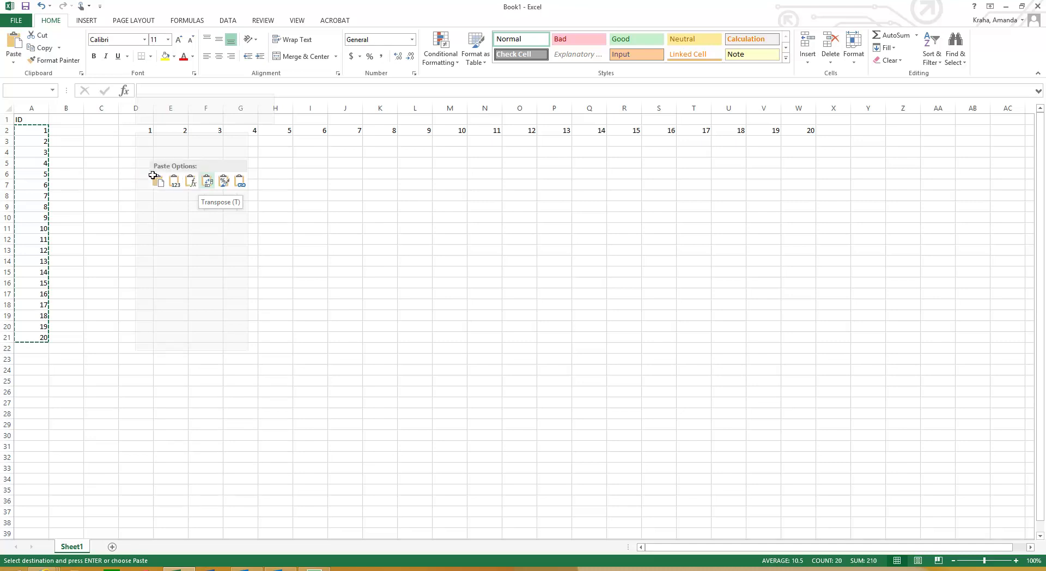
click(116, 146)
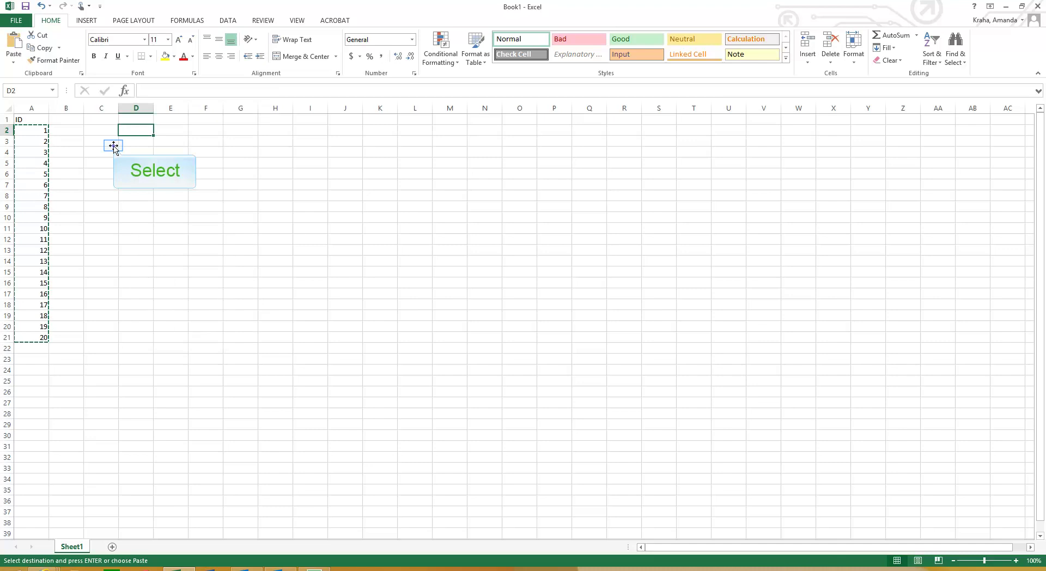
click(108, 146)
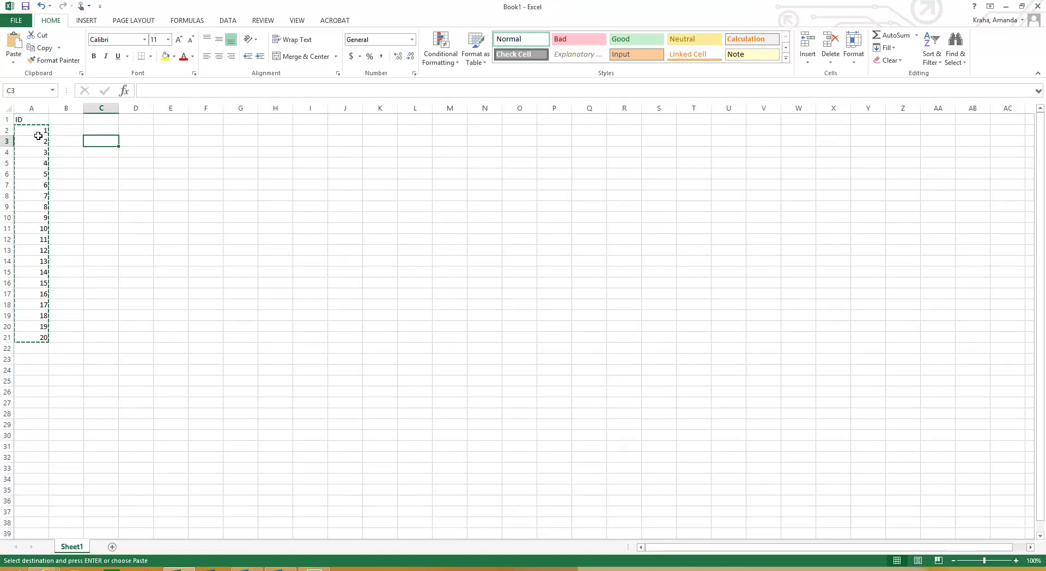
click(29, 117)
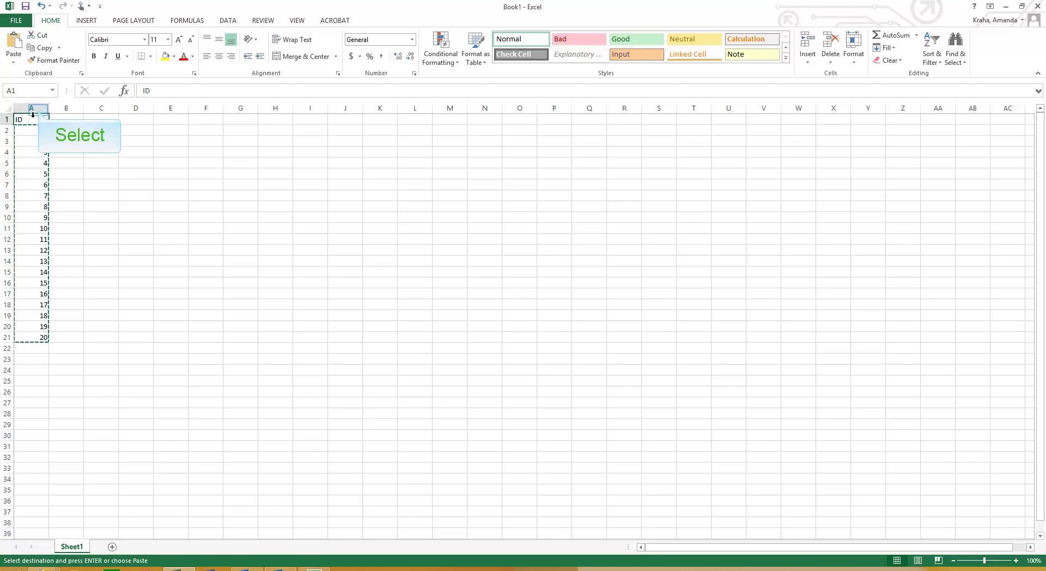
click(38, 108)
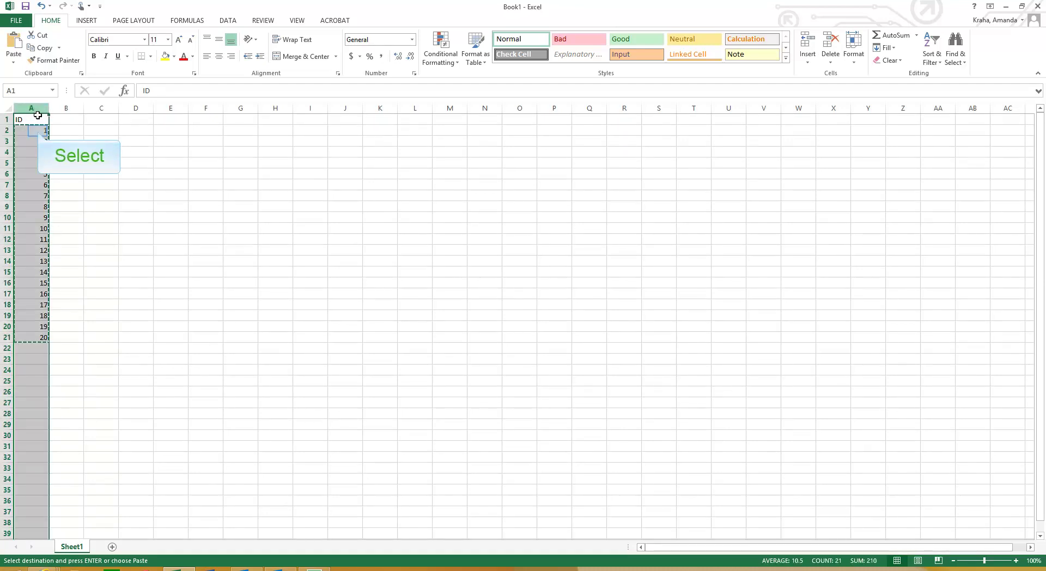
click(38, 131)
click(6, 131)
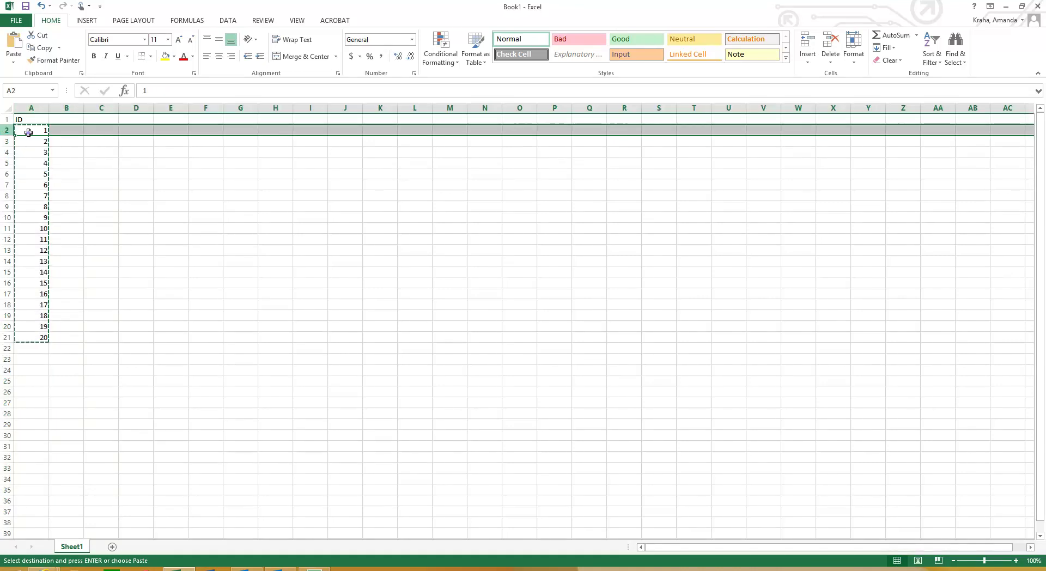
click(6, 141)
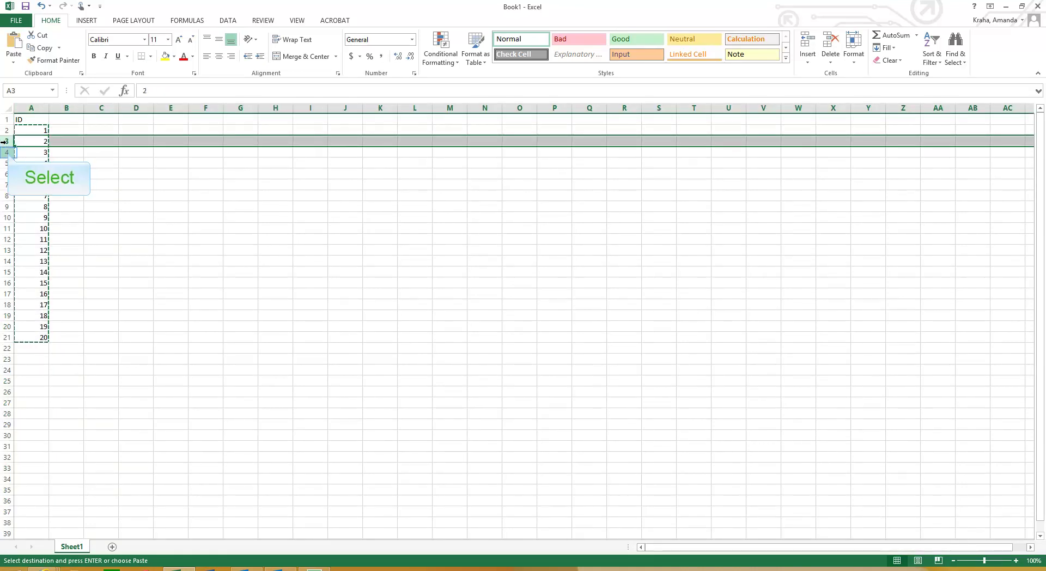
click(6, 153)
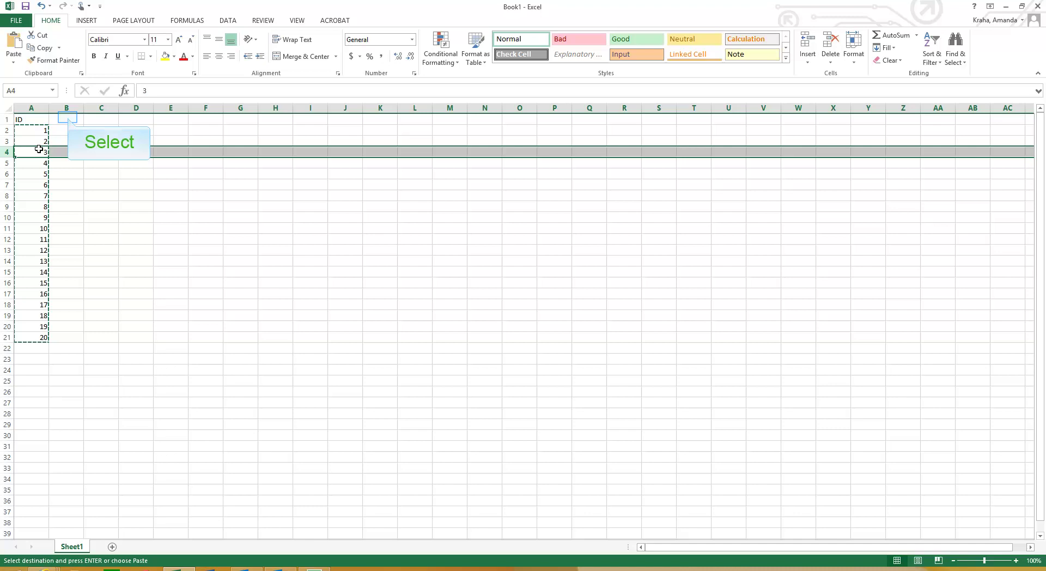
Enter the column header LifeSatisfaction in cell B1.
click(67, 118)
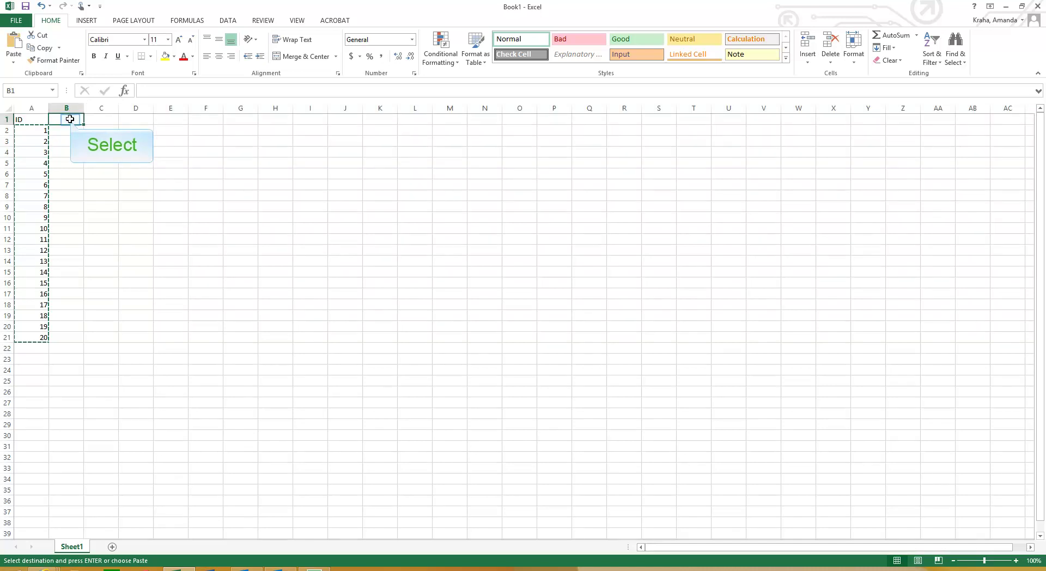
key(Down)
click(68, 118)
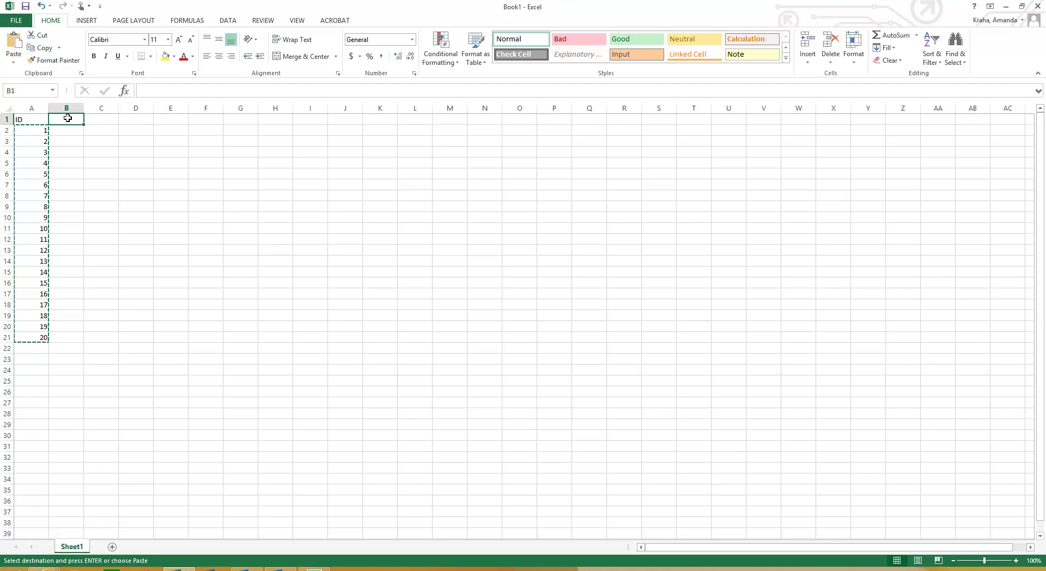
text(Life)
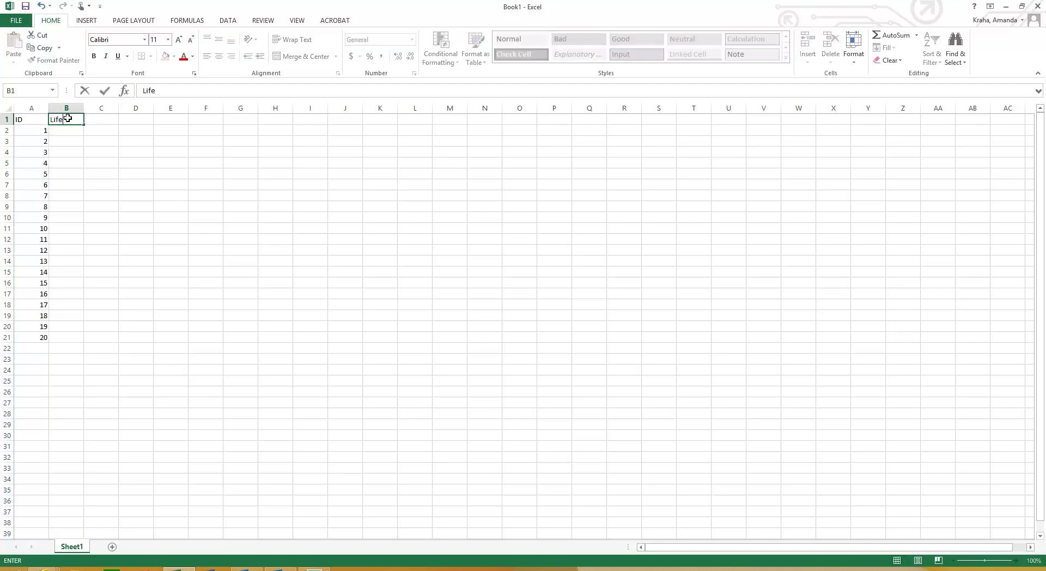
text(Satisfactio)
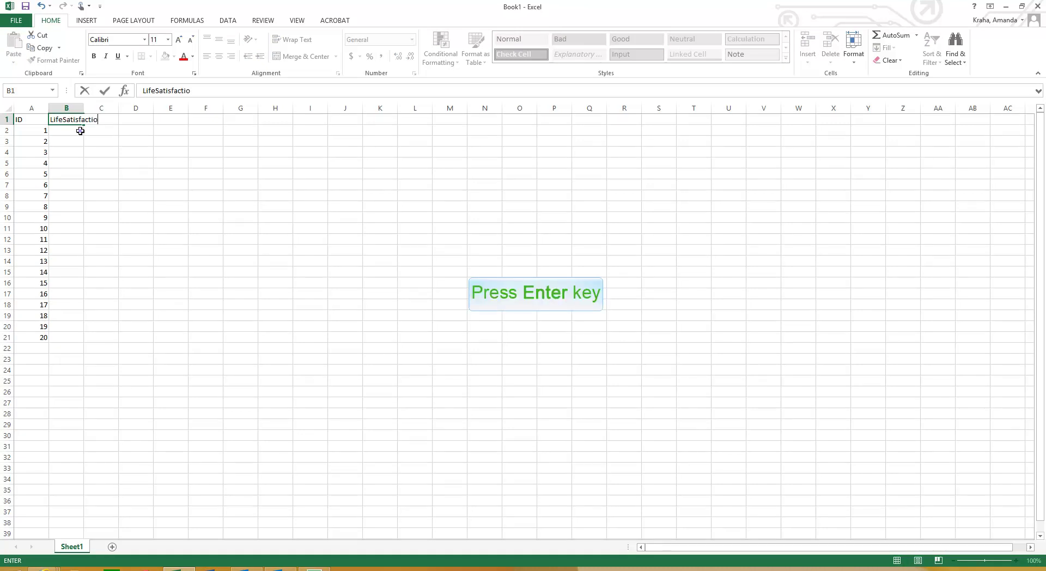
text(n)
key(Return)
Enter the column header CareerSatisfaction in cell C1.
key(Up)
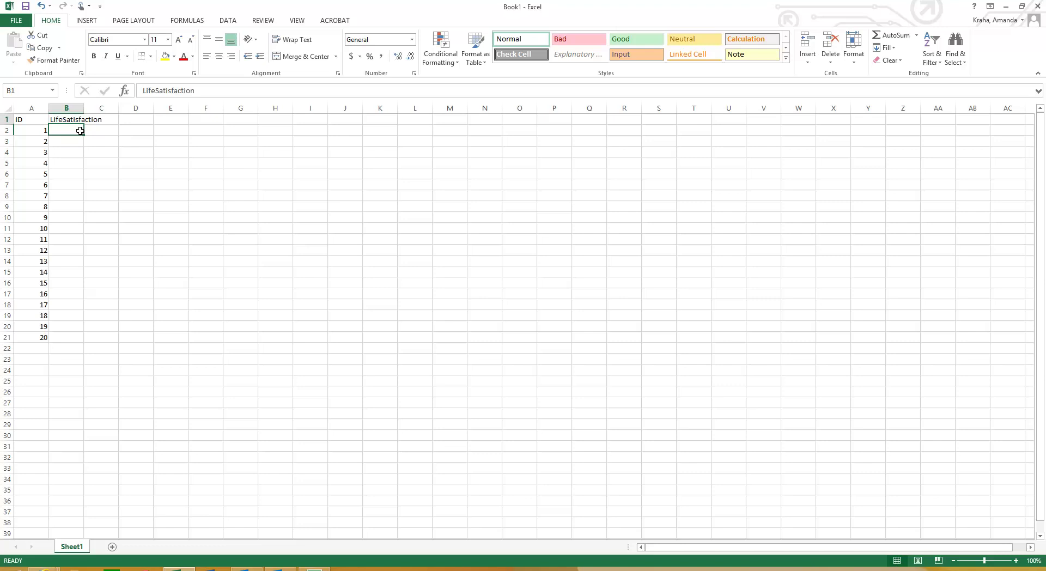
key(Right)
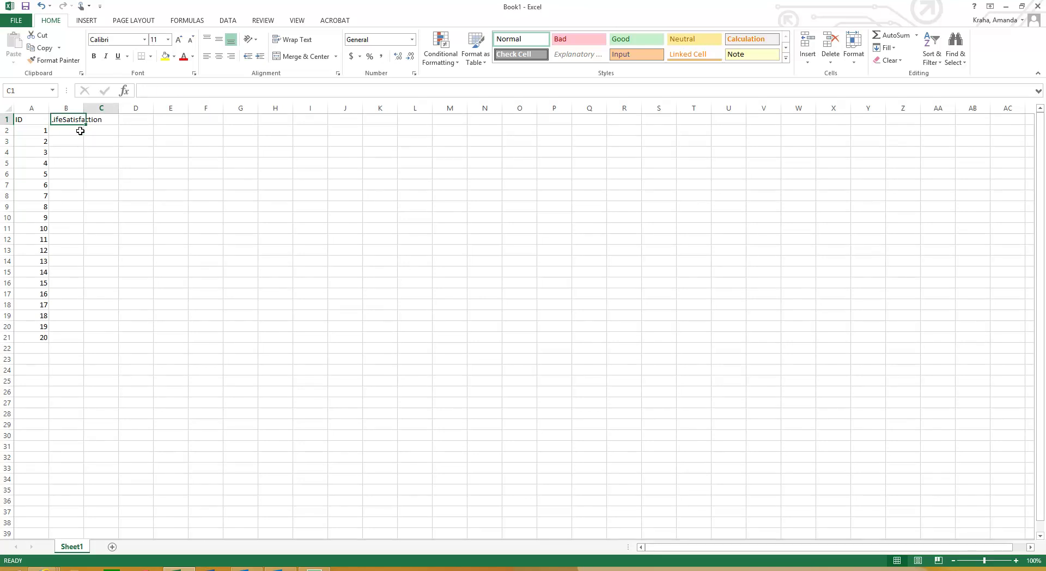
text(Careers)
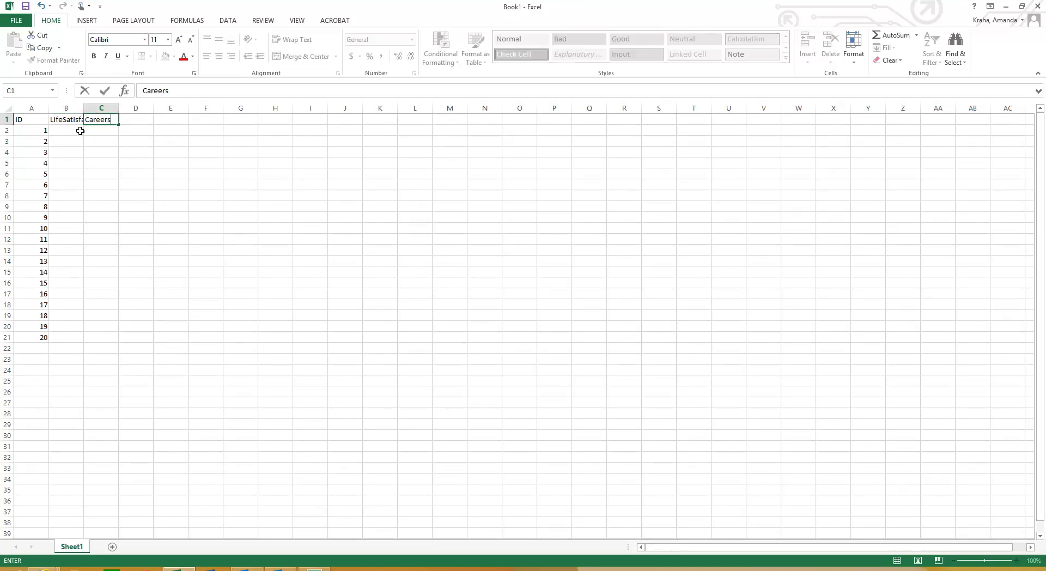
key(BackSpace)
text(Sa)
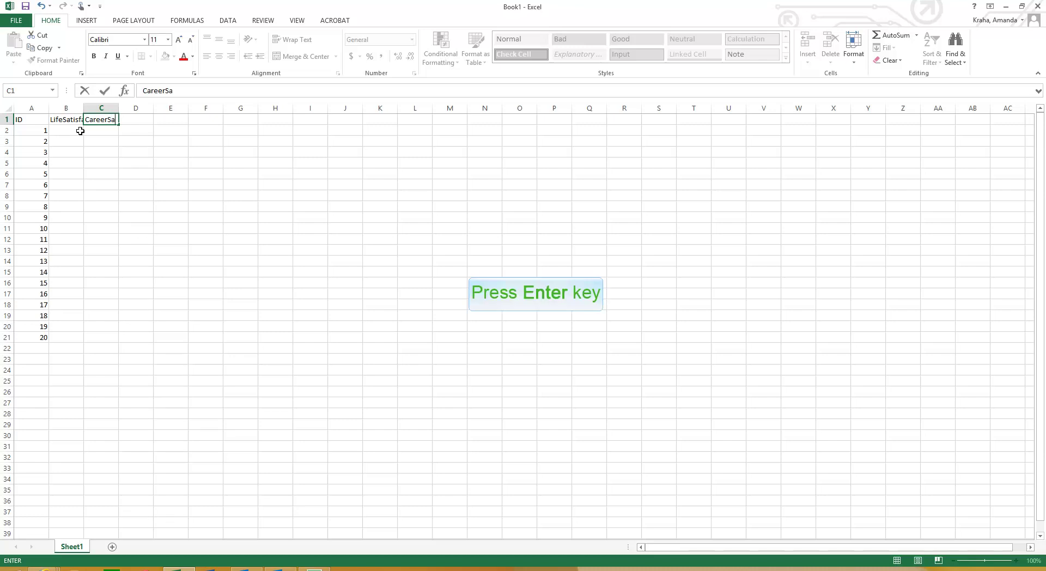
text(tisfaction)
key(Return)
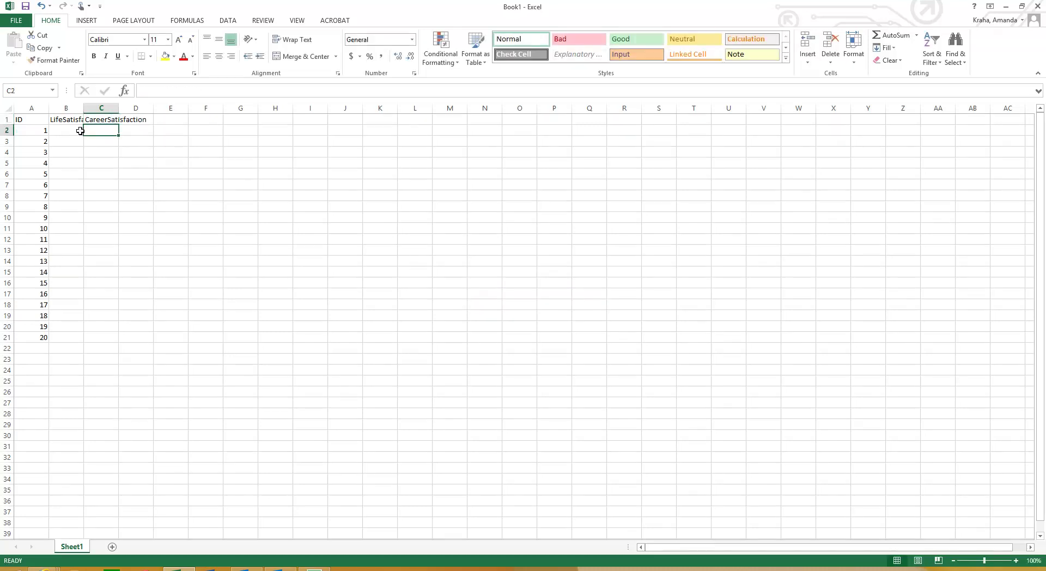
Enter the LifeSatisfaction scores 7, 4, 3, 2, 1 and 5 for IDs 1 to 6 in B2:B7.
key(Left)
key(Up)
key(Down)
key(Down)
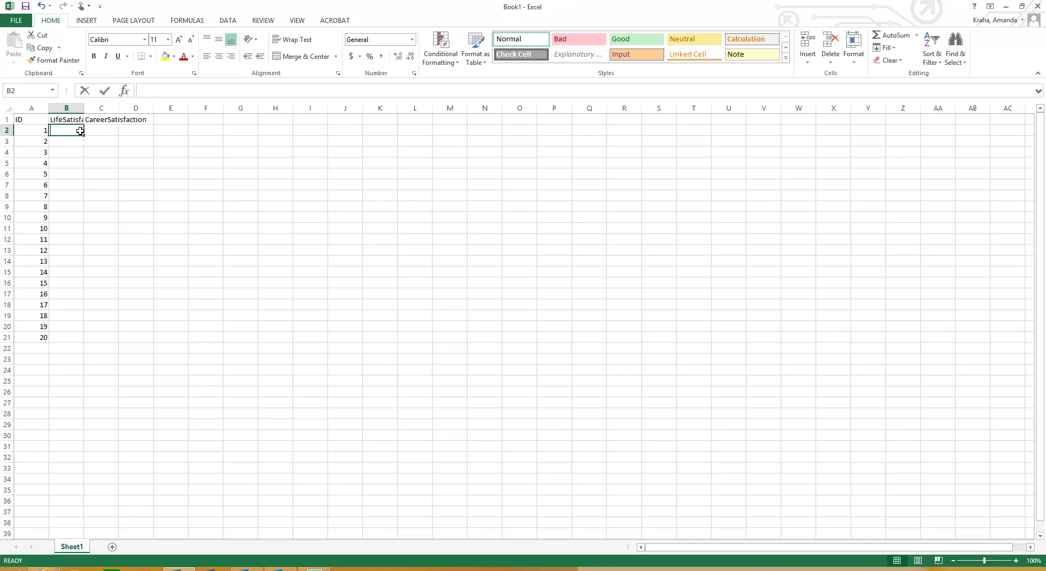
text(6)
key(BackSpace)
text(4)
key(Return)
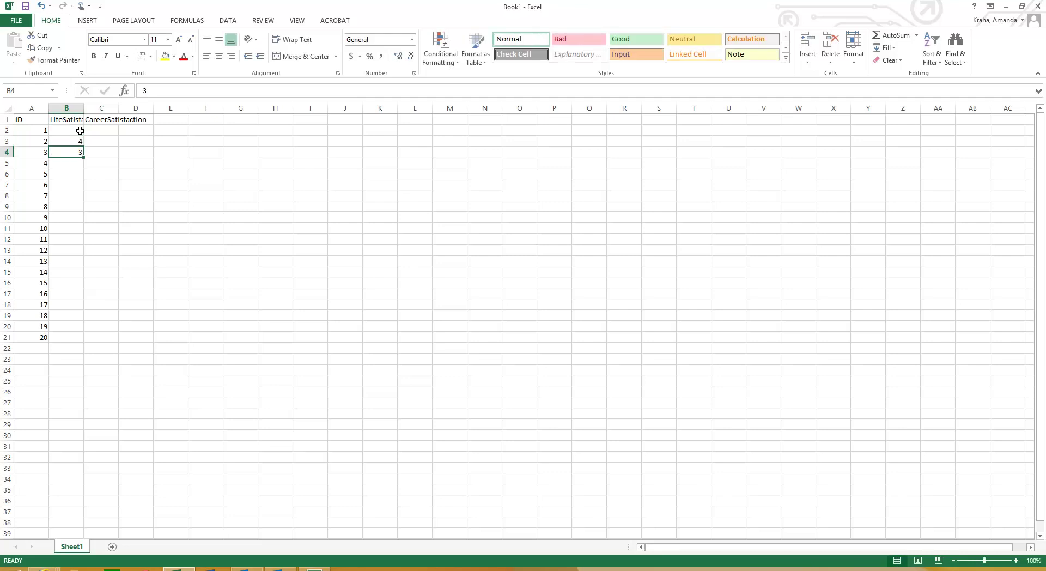
text(3)
key(Return)
text(2)
key(Return)
text(1)
key(Return)
key(Return)
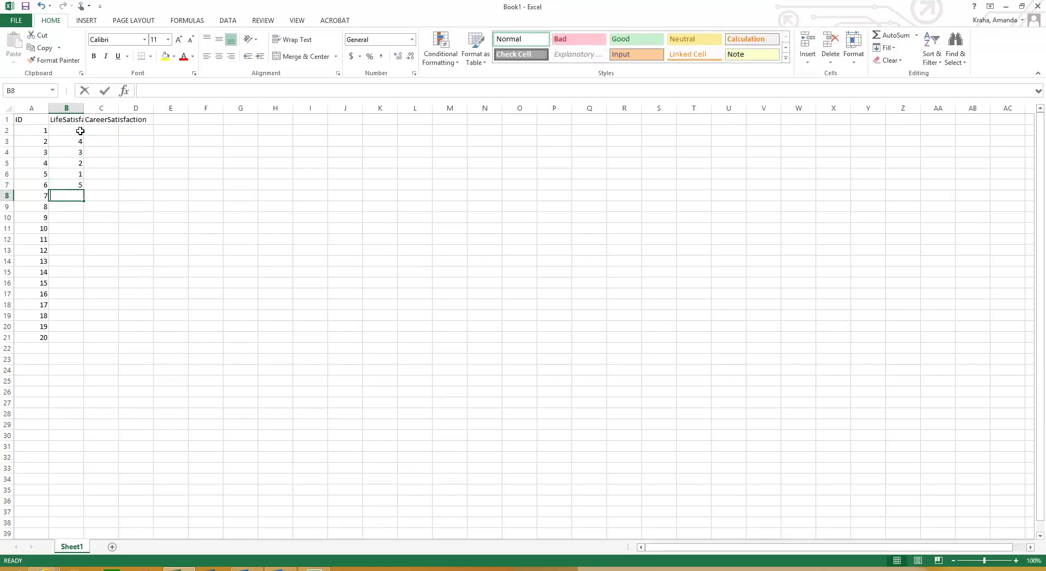
Enter the LifeSatisfaction scores 7, 4, 6, 2, 1, 5, 3, 4 and 6 for IDs 7 to 15 in B8:B16.
text(7)
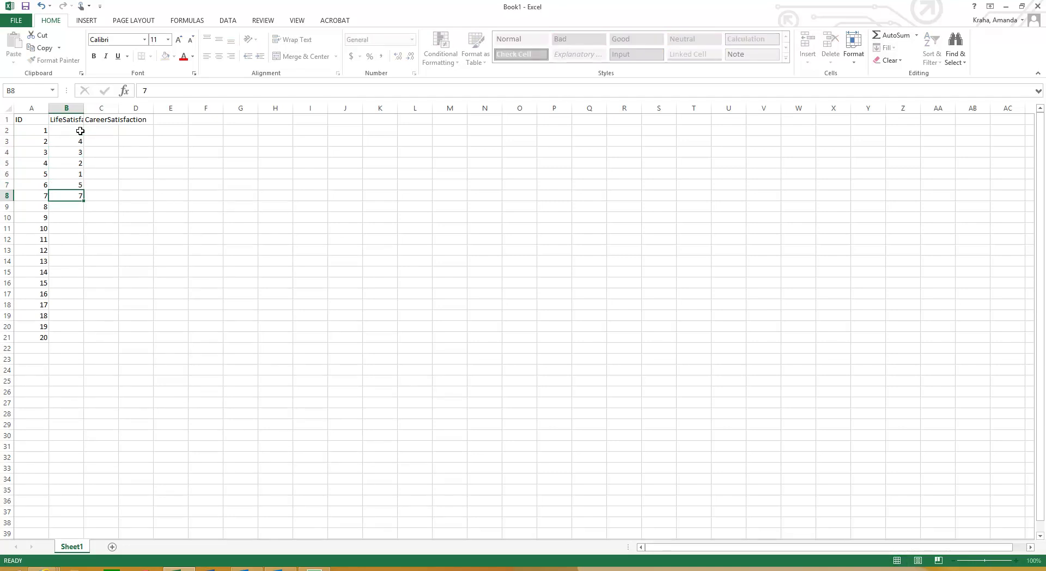
key(Return)
text(4)
key(Return)
text(6)
key(Return)
text(2 1)
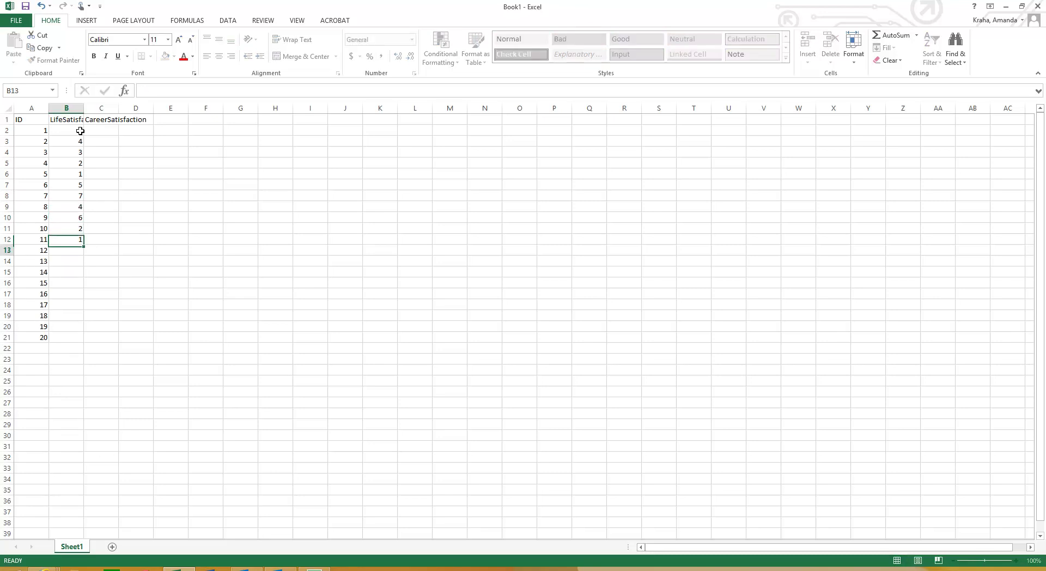
key(Return)
text(5)
key(Return)
text(3)
key(Return)
text(4)
key(Return)
key(Return)
text(6)
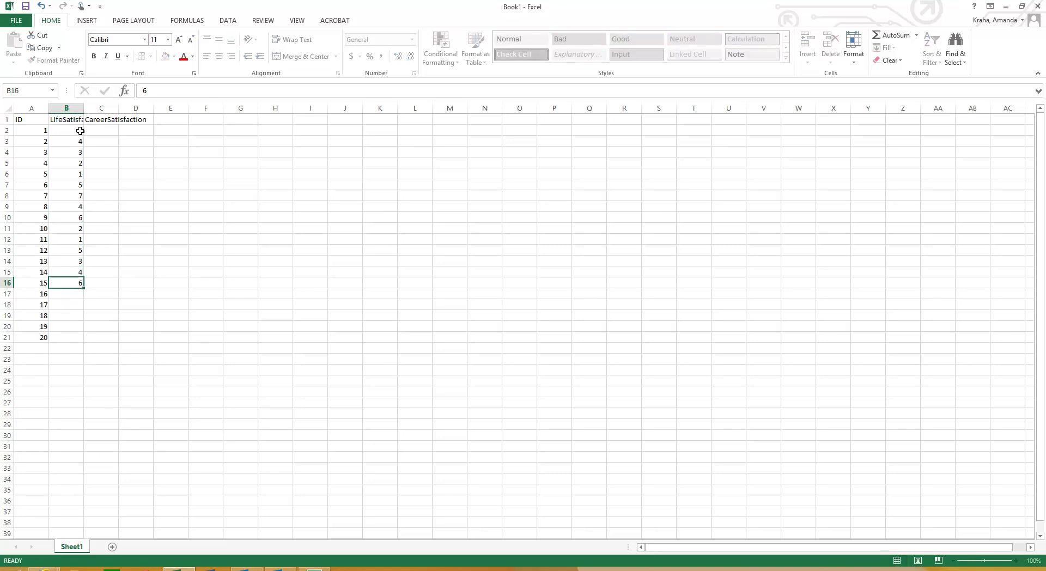
Enter the LifeSatisfaction scores 2, 1, 3, 2 and 1 for IDs 16 to 20 in B17:B21.
key(Return)
text(2)
key(Return)
text(1 3)
key(Return)
text(2)
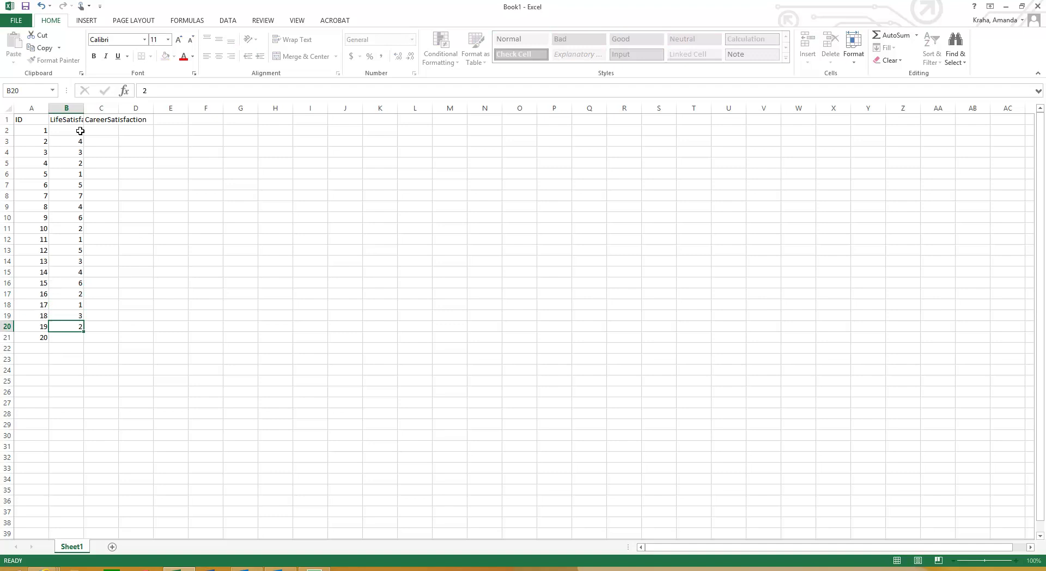
key(Return)
Enter the CareerSatisfaction scores 7, 7, 6, 5 and 4 for IDs 1 to 5 in C2:C6.
key(Right)
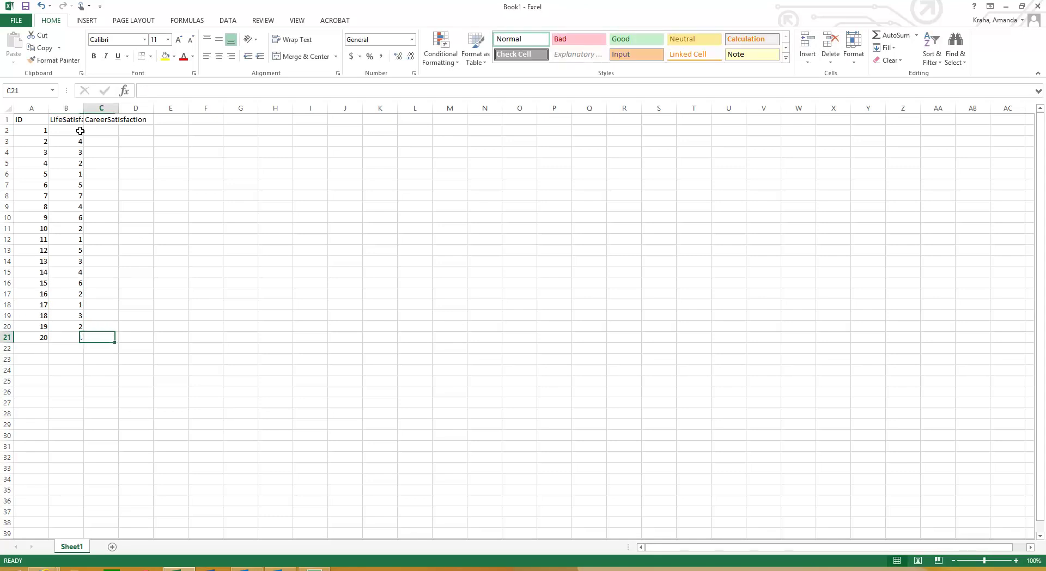
key(ctrl+Up)
key(Down)
text(7)
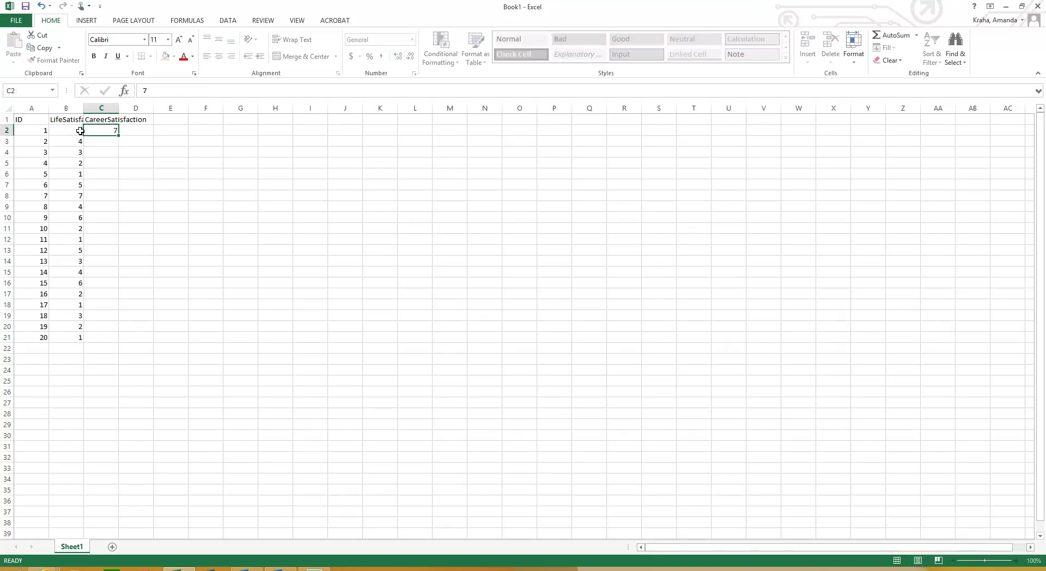
key(Return)
text(7)
key(Return)
text(6)
key(Return)
text(5)
key(Return)
text(4 )
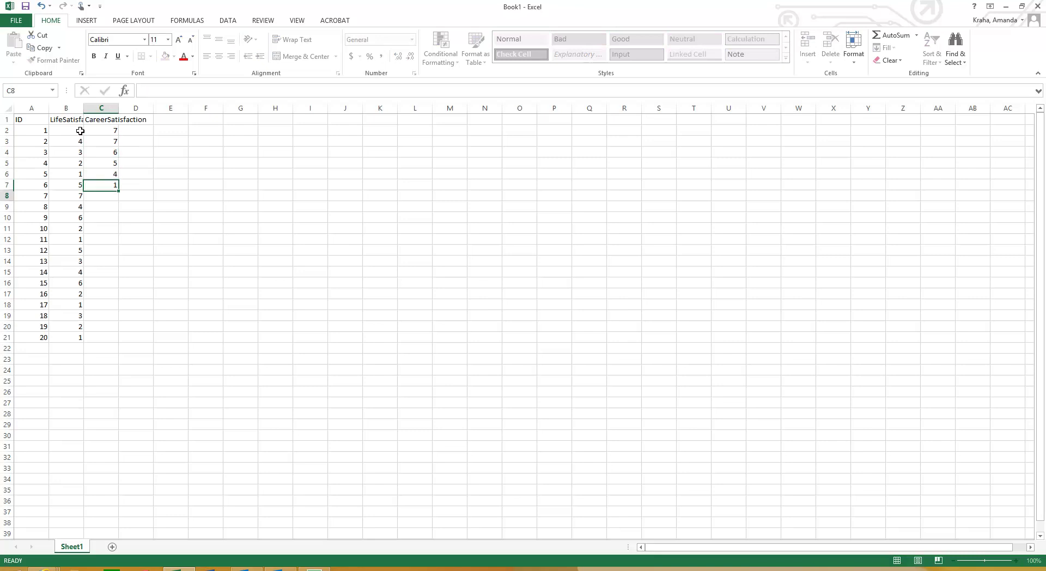
Enter the CareerSatisfaction scores 1, 2, 3, 2, 1, 4, 5, 6, 8, 7, 4, 1, 2, 3 and 5 in C7:C21.
text(1 2 3 2 1 4 5 6 8 7 4 )
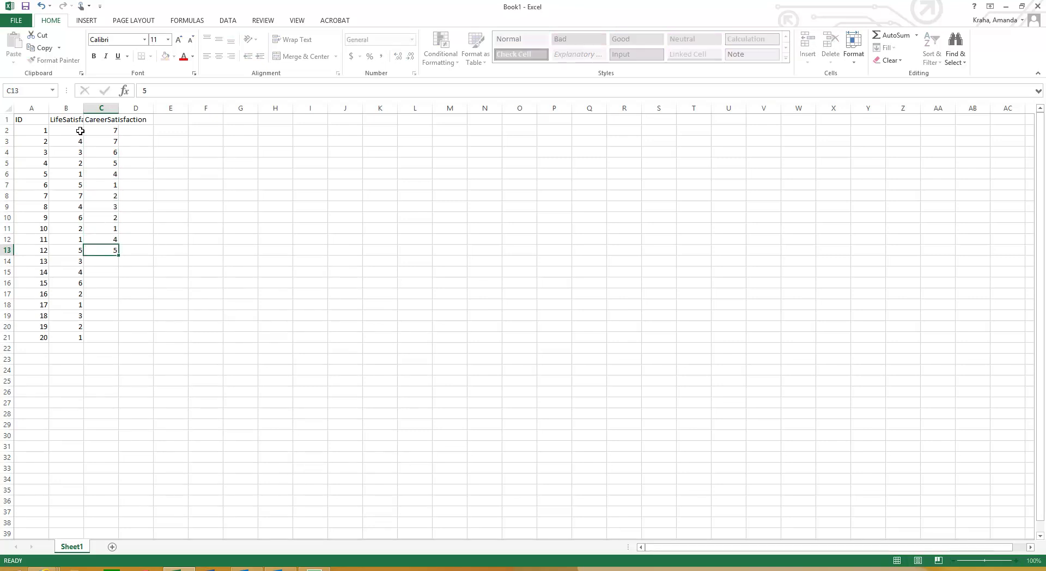
text(1)
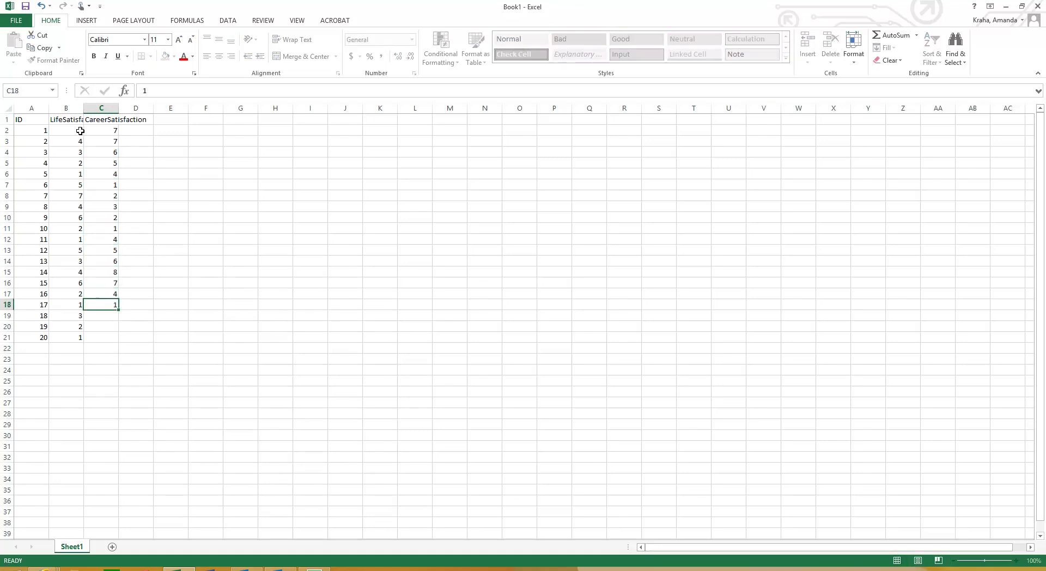
key(Return)
text(2)
key(Return)
text(3)
key(Return)
text(5)
key(Return)
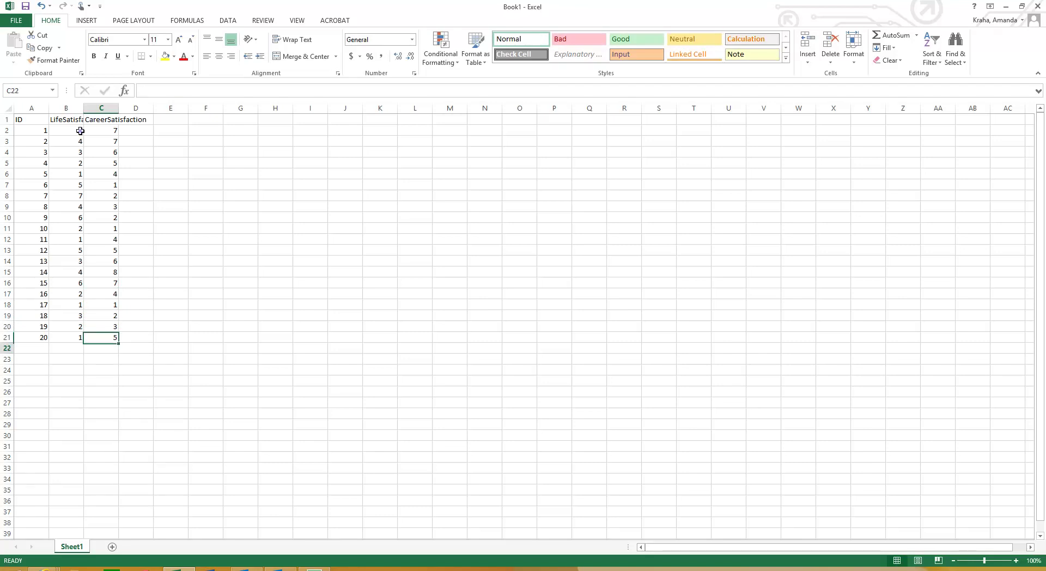
key(Return)
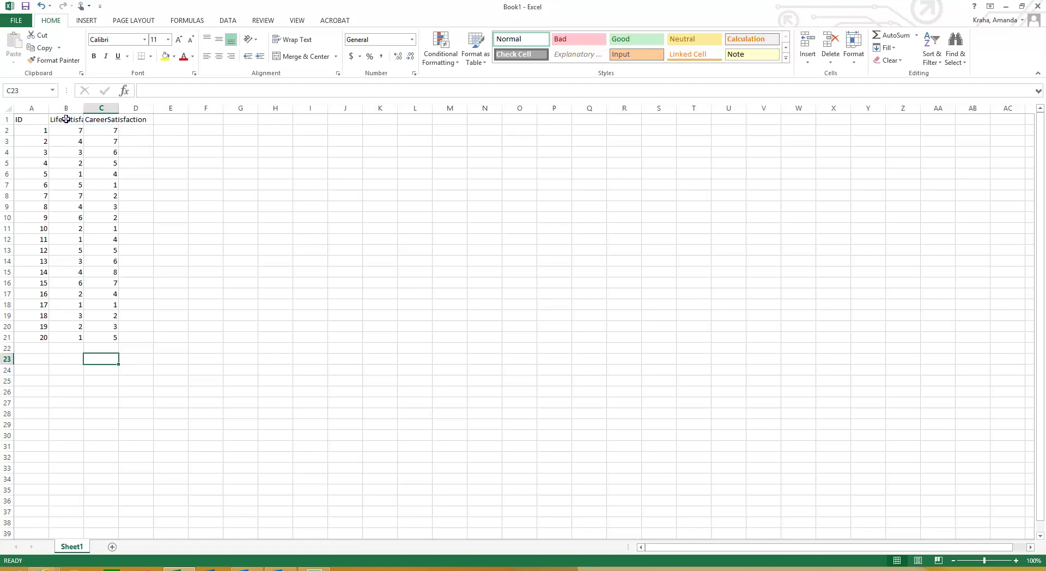
Widen columns B and C to fit the full LifeSatisfaction and CareerSatisfaction headers.
click(66, 120)
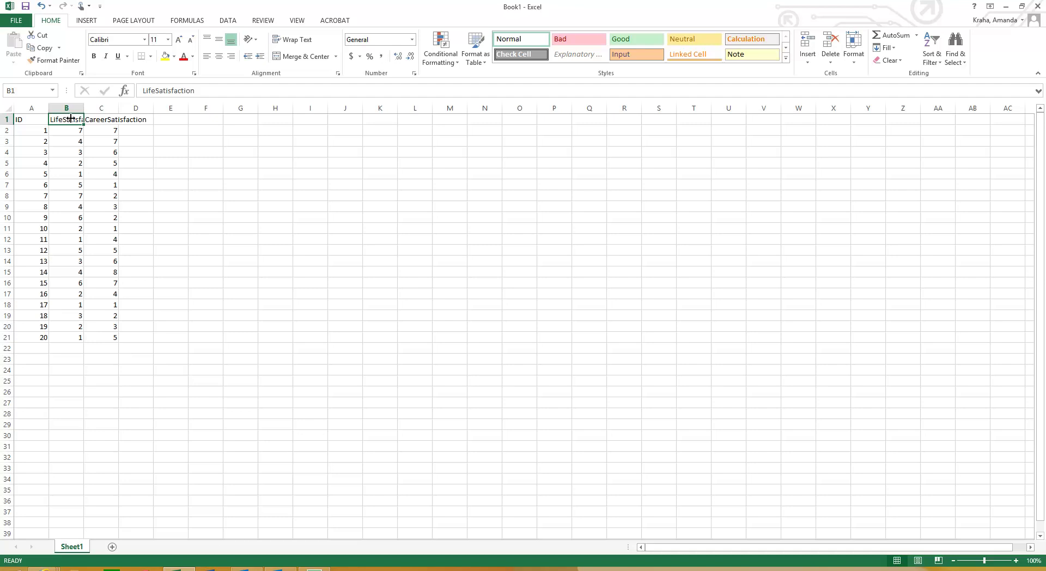
drag(84, 108, 173, 108)
click(133, 175)
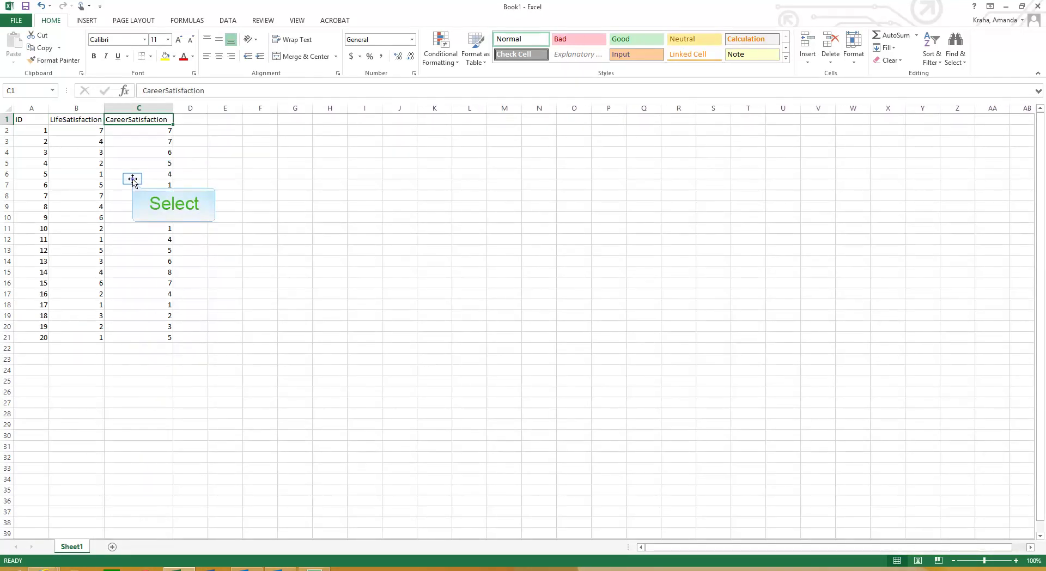
Highlight all the LifeSatisfaction and CareerSatisfaction scores in B2:C21.
click(28, 357)
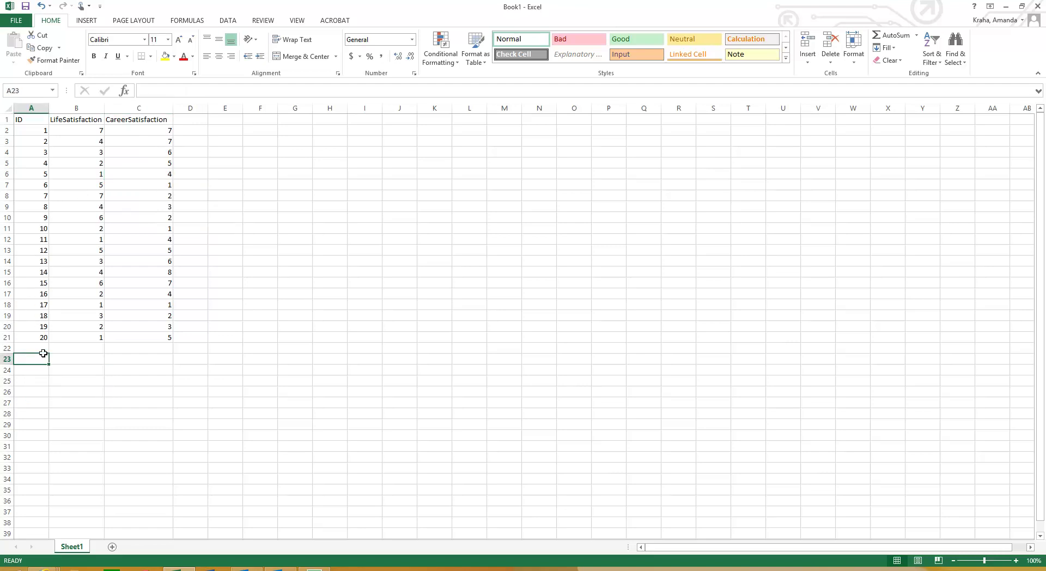
click(88, 131)
shift+click(150, 341)
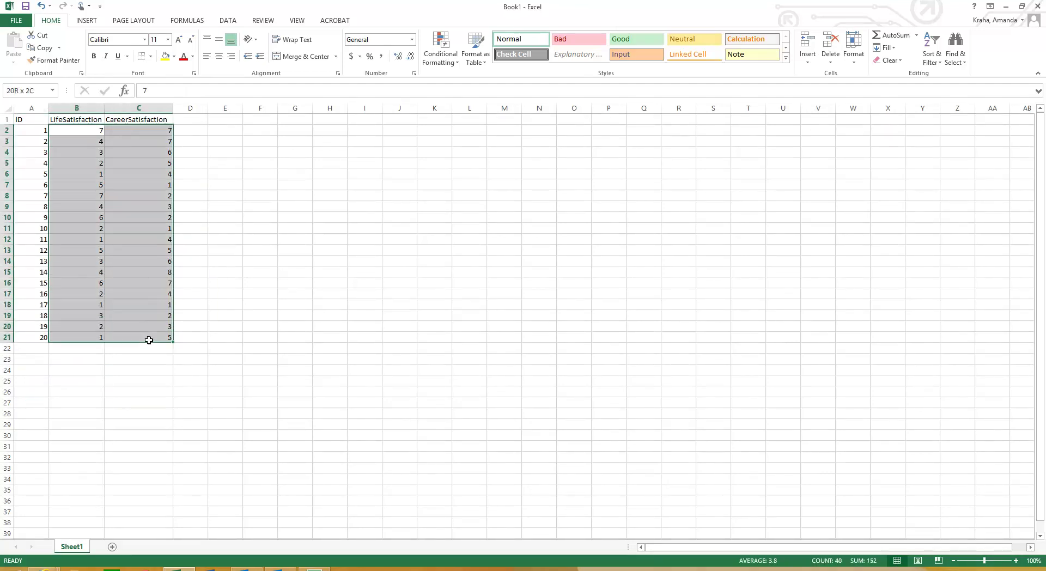
Enter the row labels N in A23 and Maximum in A24 below the ID column.
click(40, 361)
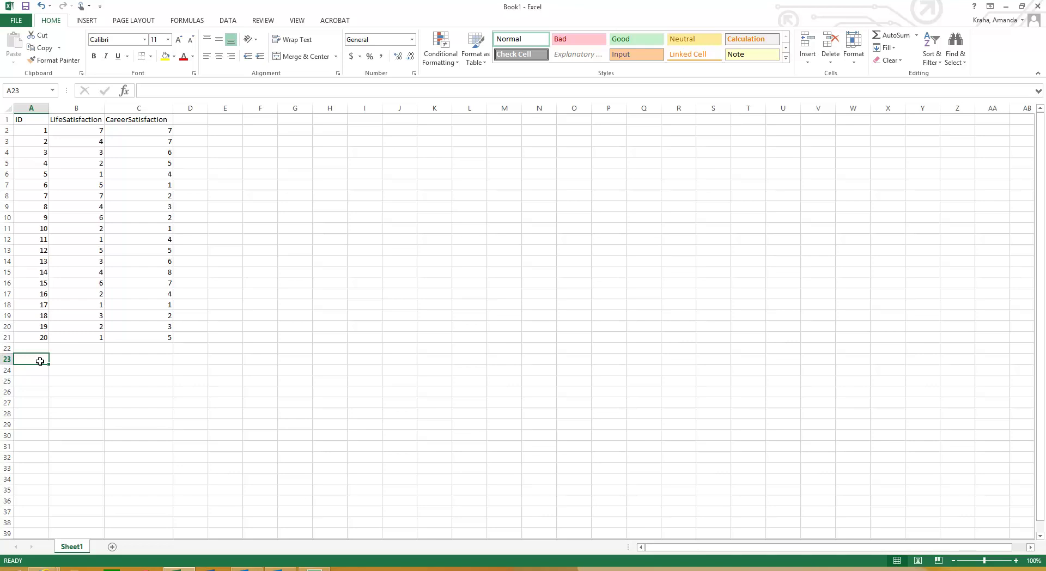
double_click(39, 361)
text(N)
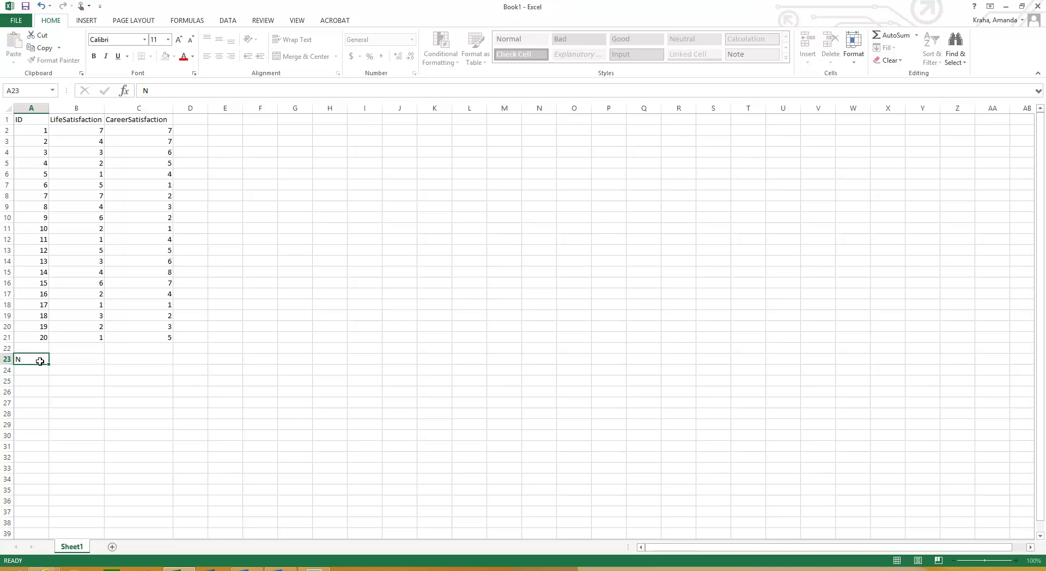
key(Return)
text(Maximum)
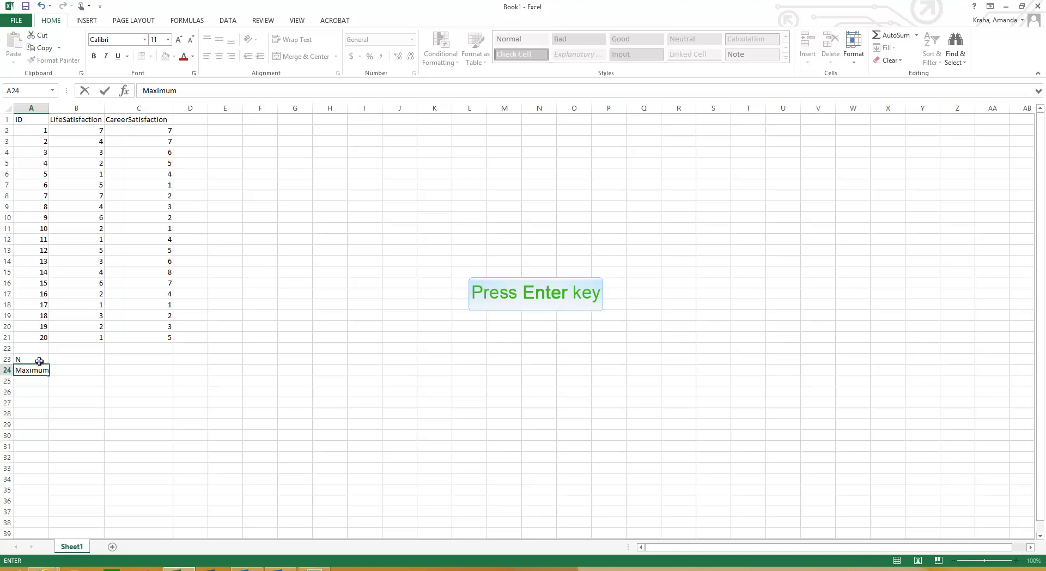
key(Return)
Enter the row label Minimum in A25, correcting its spelling.
text(Minum)
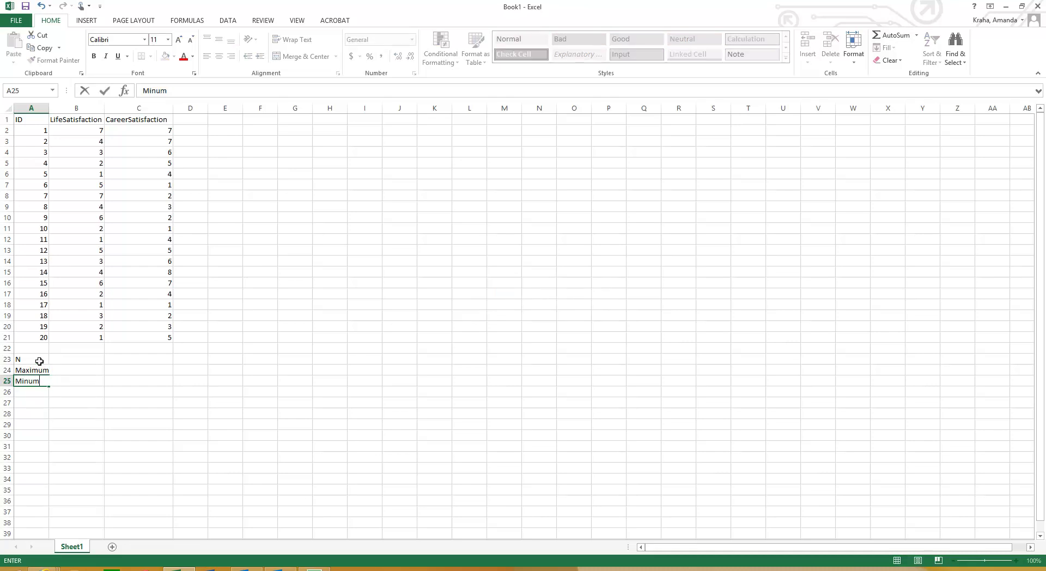
text(um)
key(Return)
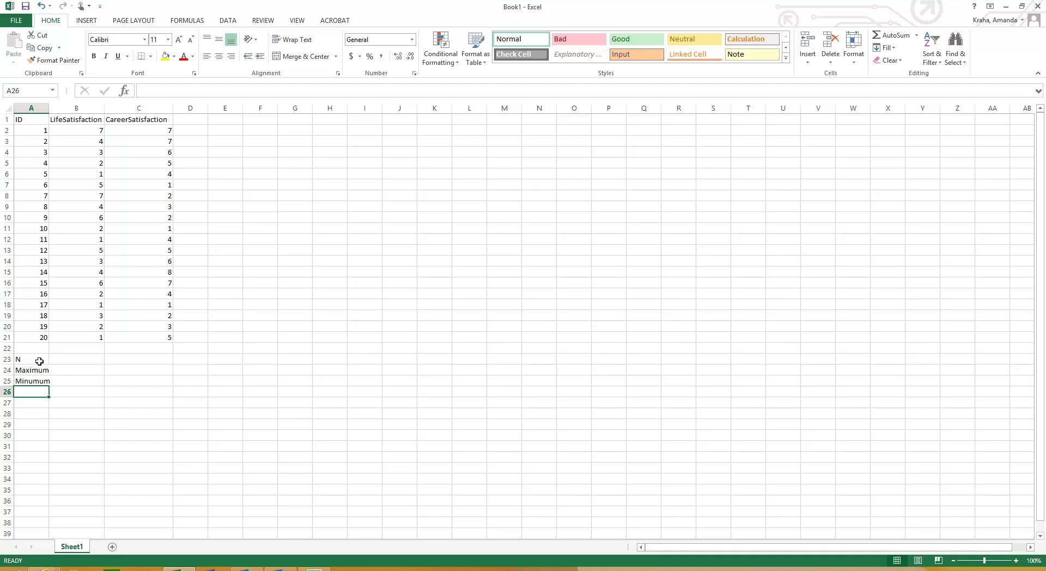
key(Up)
text(Minimu)
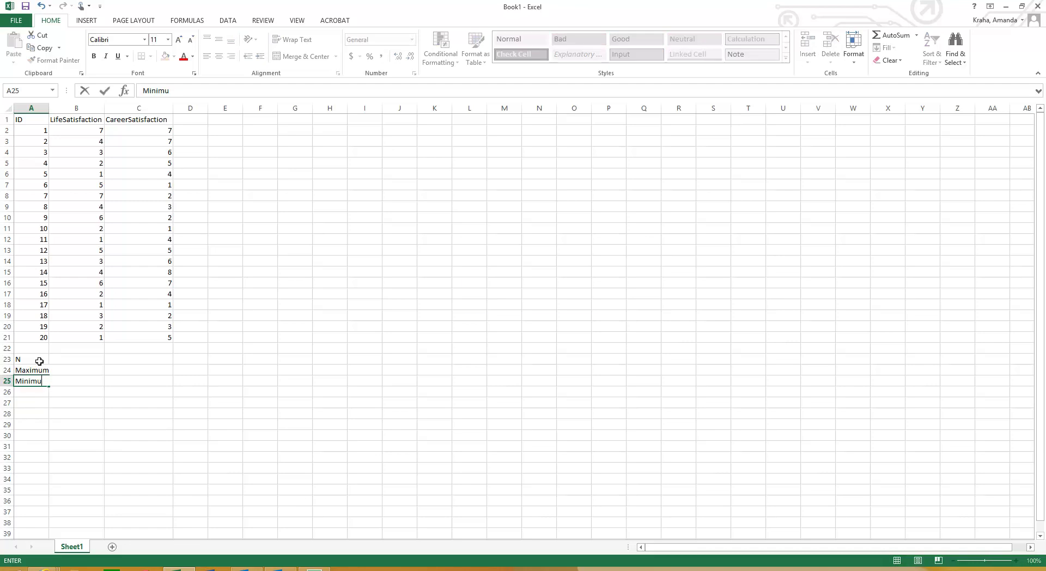
text(m)
key(Return)
right_click(38, 360)
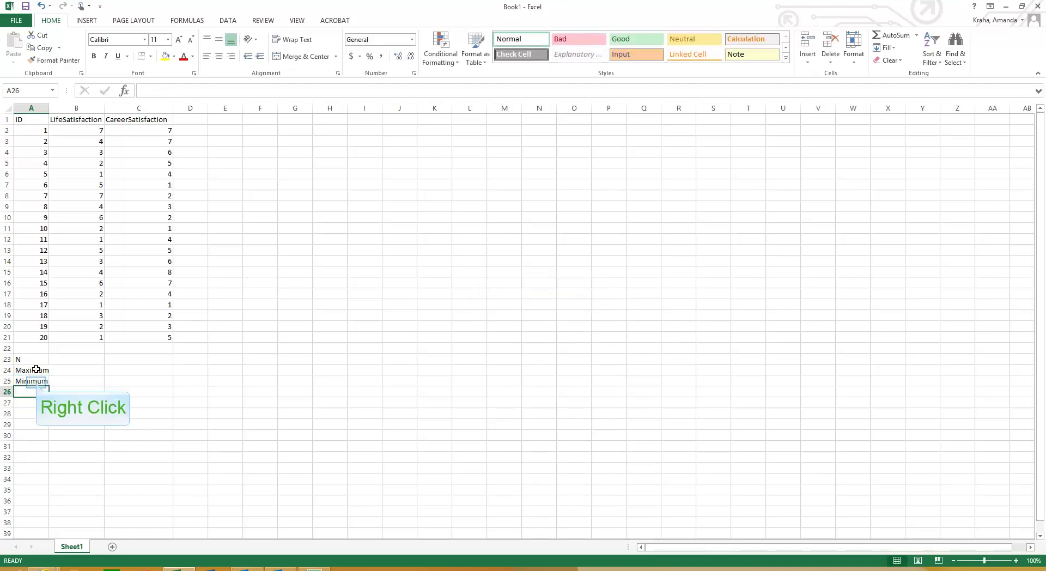
right_click(36, 381)
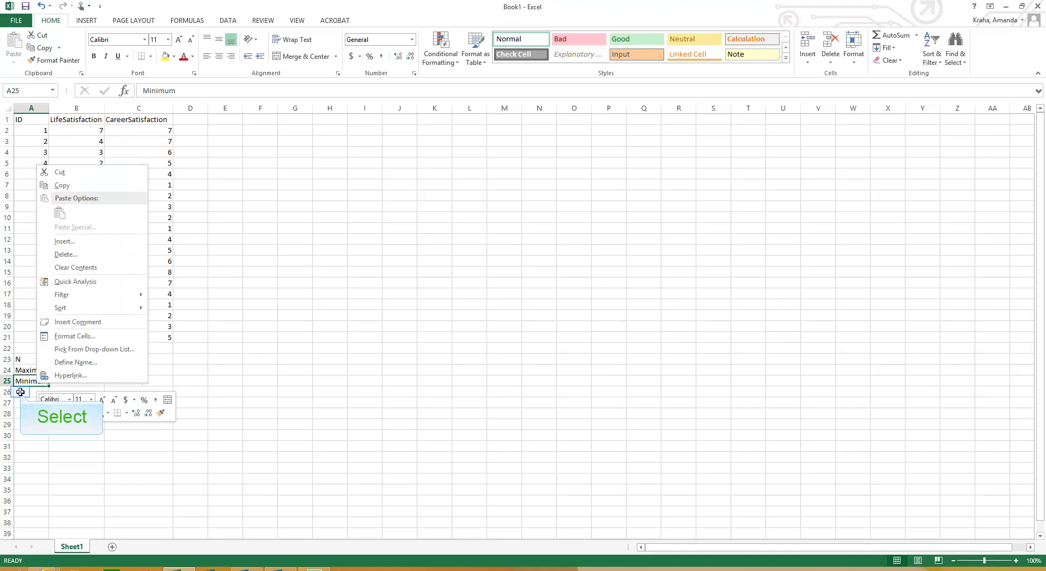
click(20, 391)
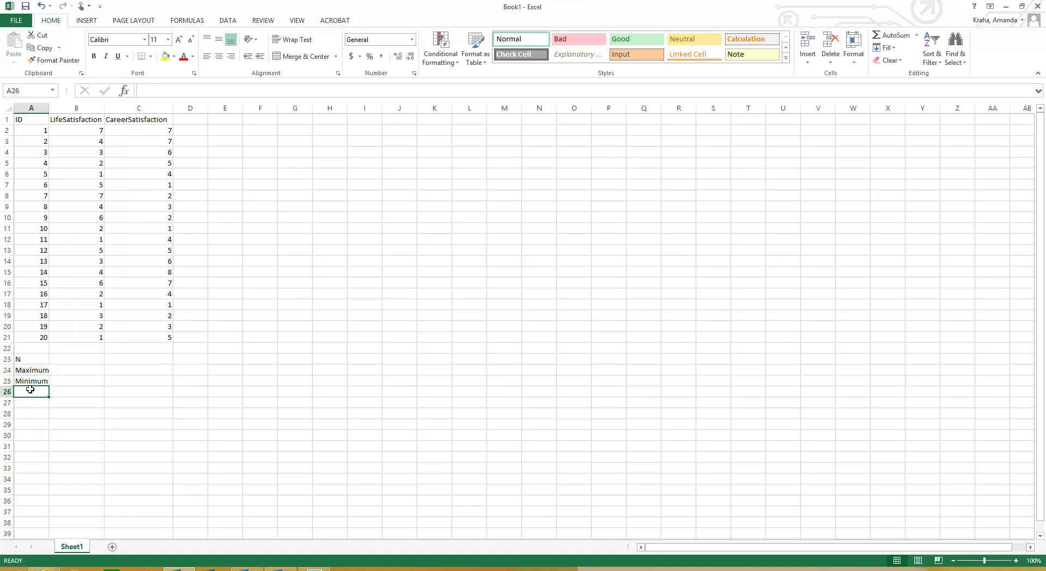
Enter the row labels Mean in A26, Median in A27 and Mode in A28.
text(Mean)
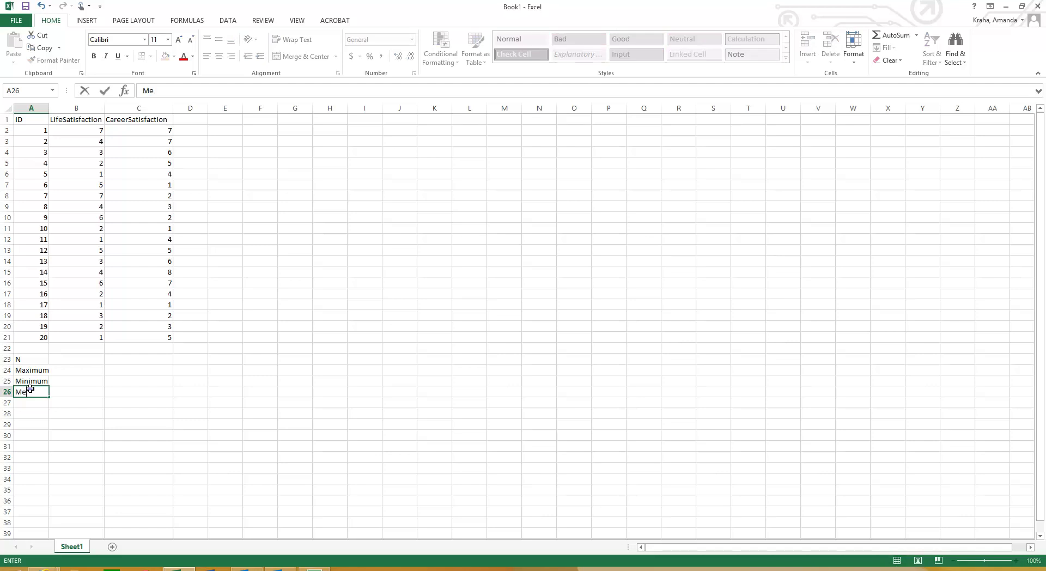
key(Return)
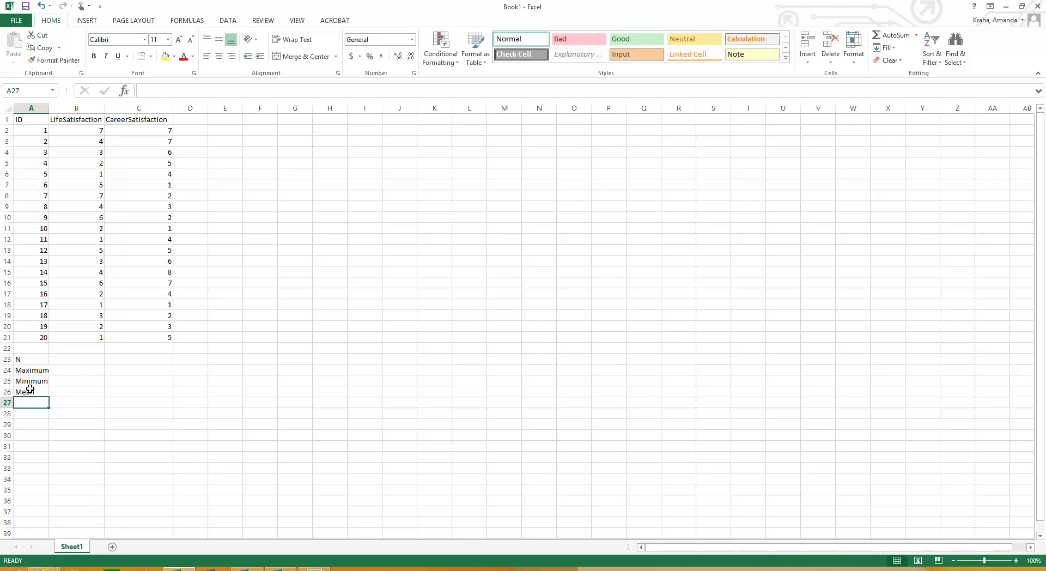
text(Median)
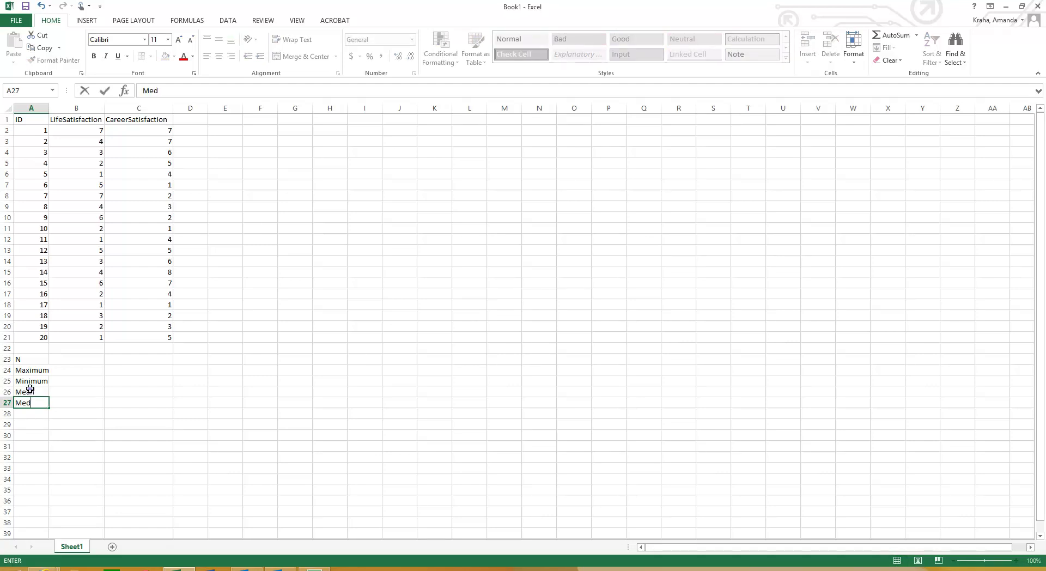
key(Return)
text(Mode)
key(Return)
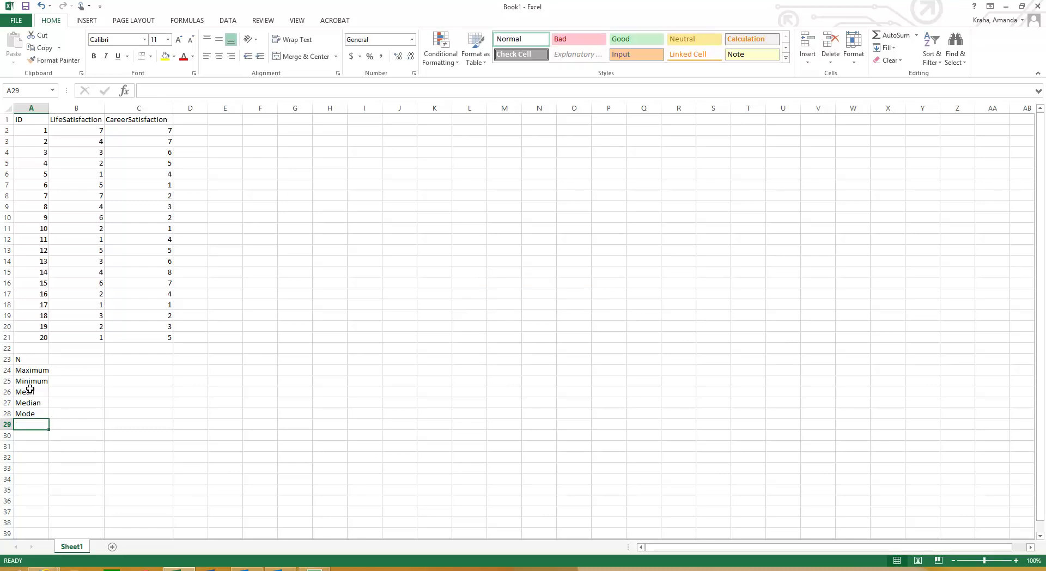
Enter the row label Standard Dev in A29 below Mode.
text(St)
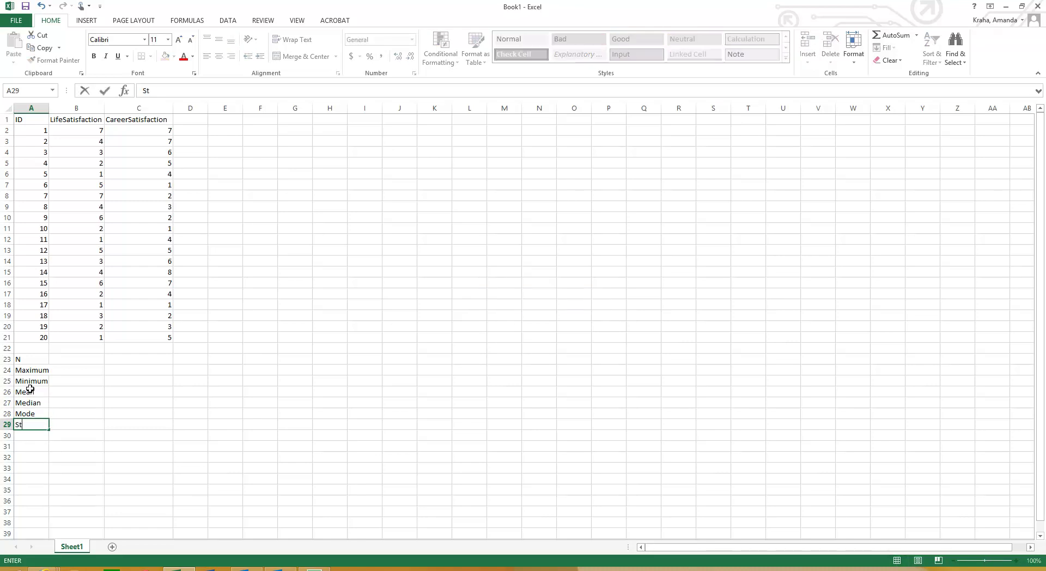
text(andard De)
key(BackSpace)
text(v)
key(Return)
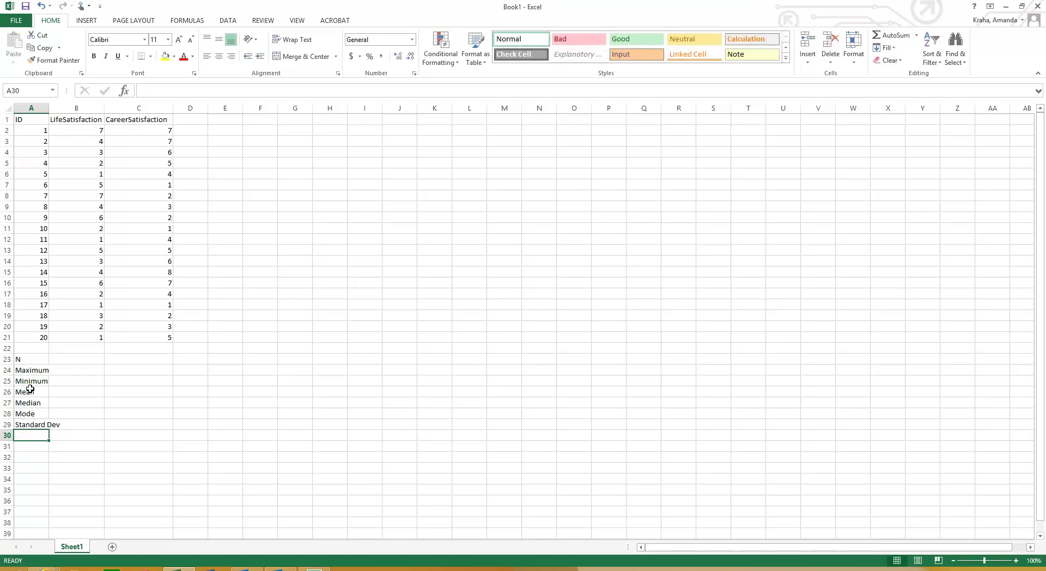
Enter the row label Correlation in A30, correcting its spelling, and widen column A to fit the statistic labels.
text(Correaltio)
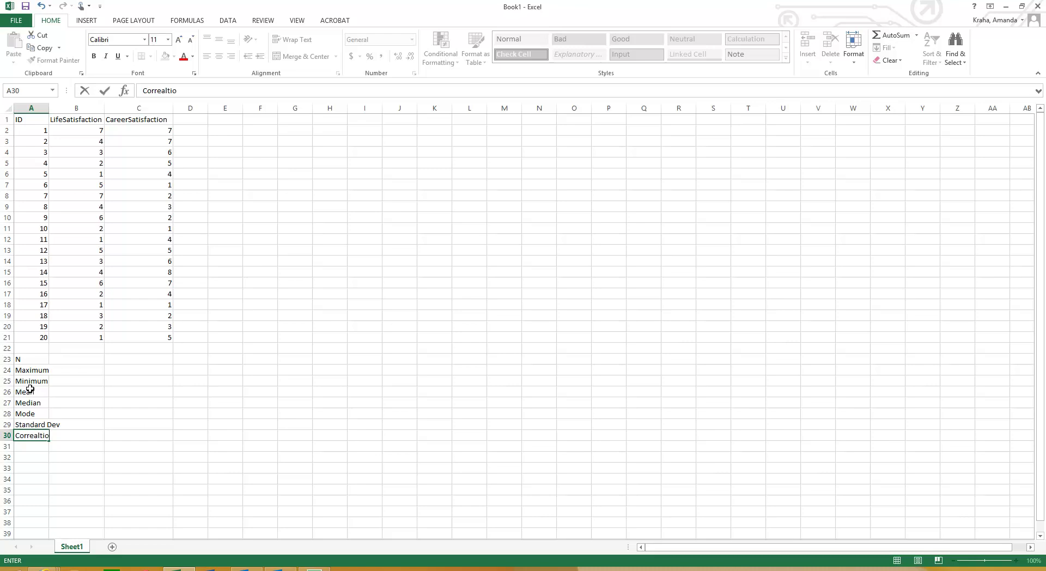
key(BackSpace)
key(BackSpace)
key(BackSpace)
key(BackSpace)
key(BackSpace)
text(lation)
key(Return)
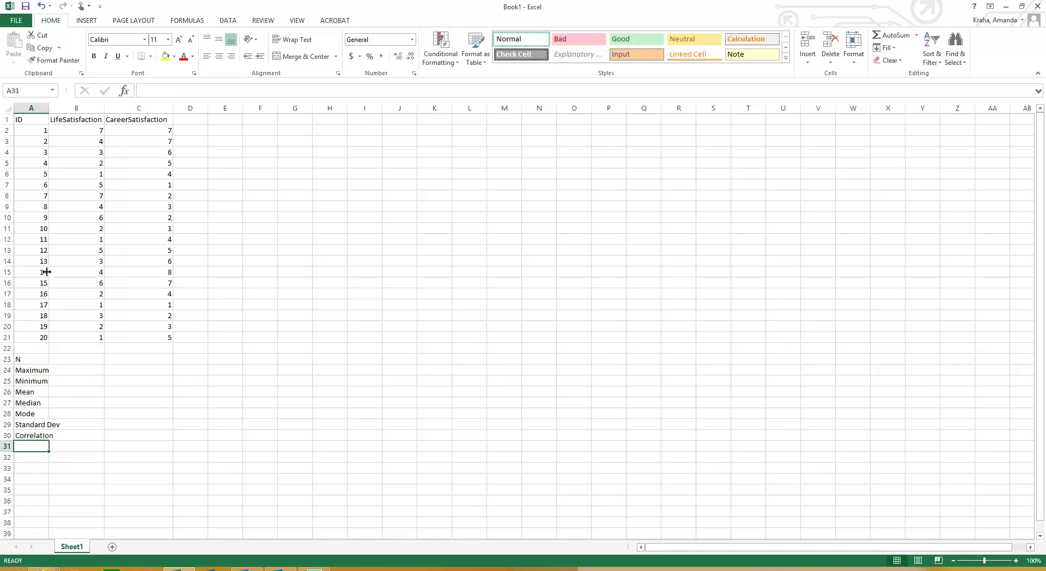
drag(50, 108, 65, 108)
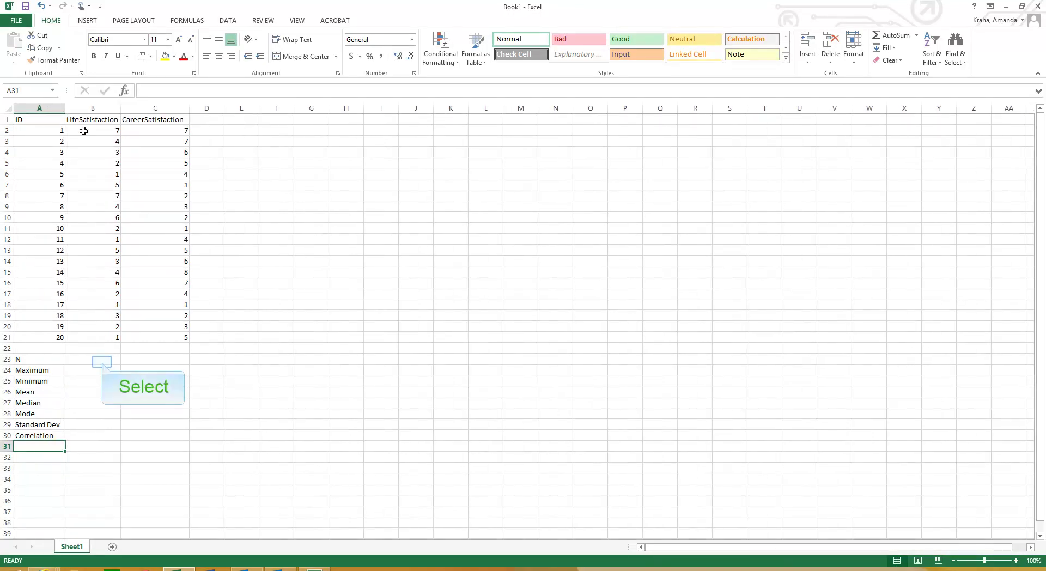
Try counting the LifeSatisfaction scores in B23 with the formula =count(b2:b21), and undo the entry.
click(102, 362)
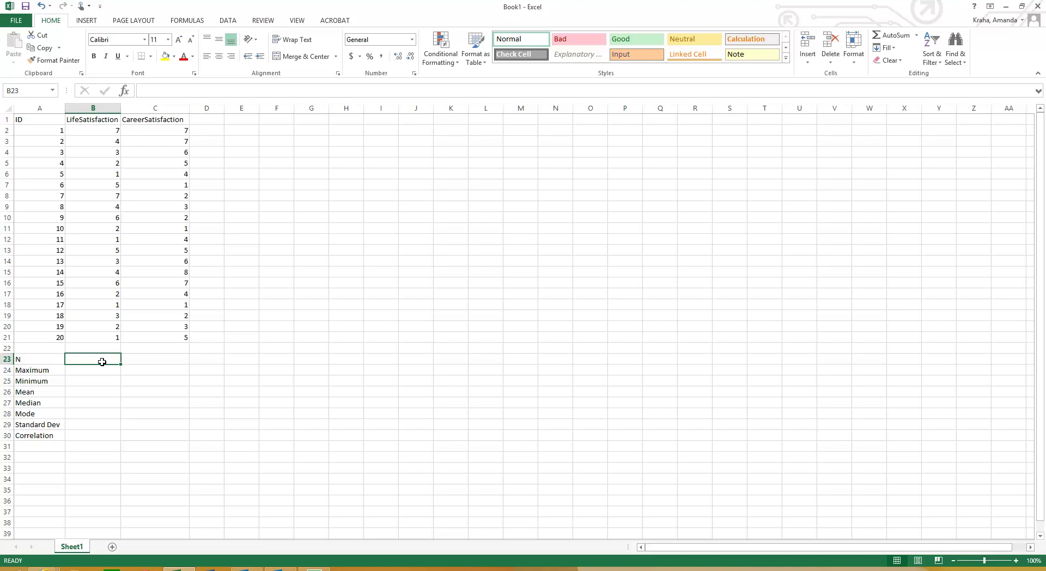
text(=)
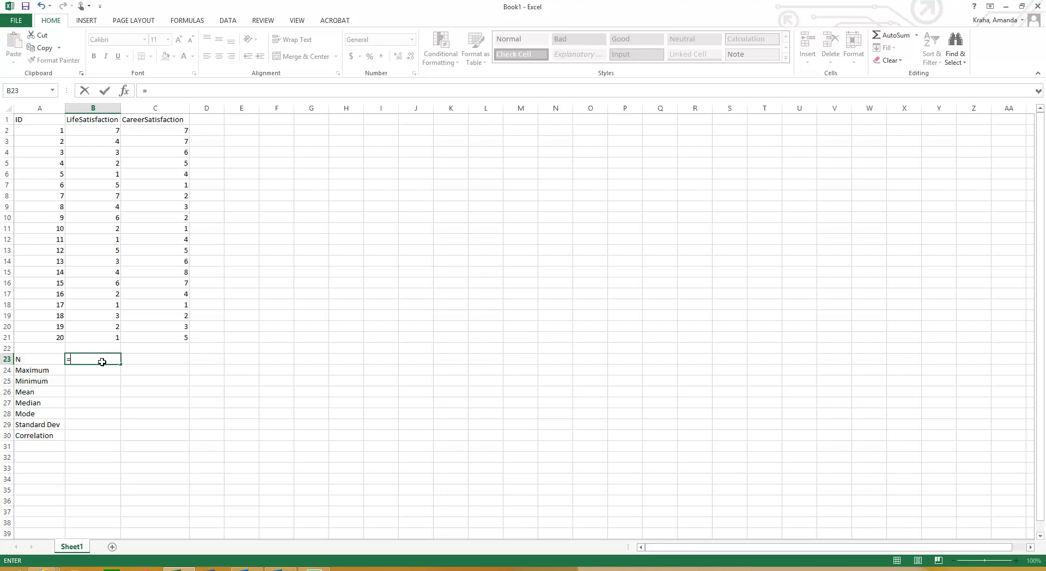
text(coun)
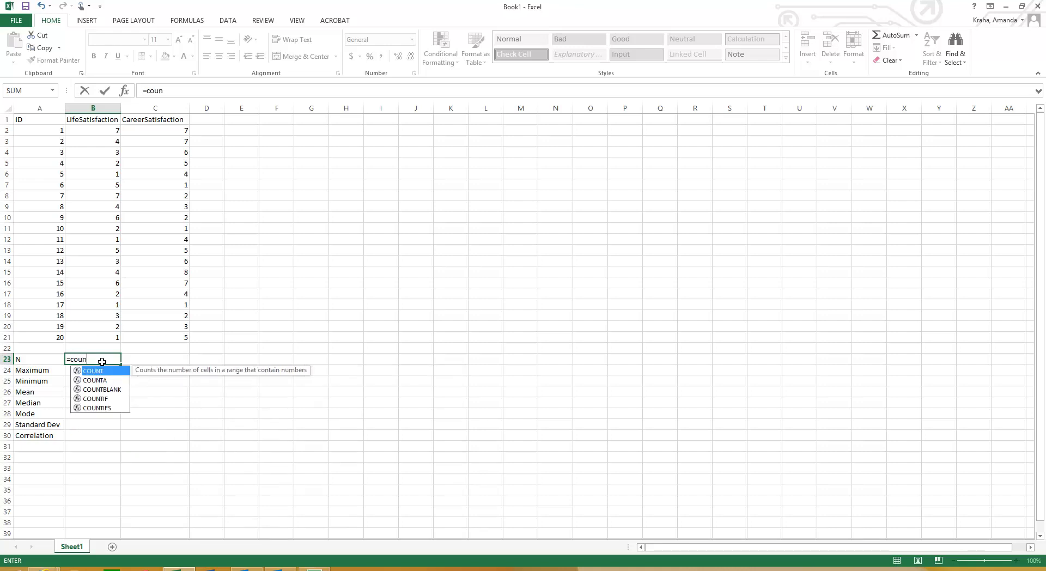
text(t()
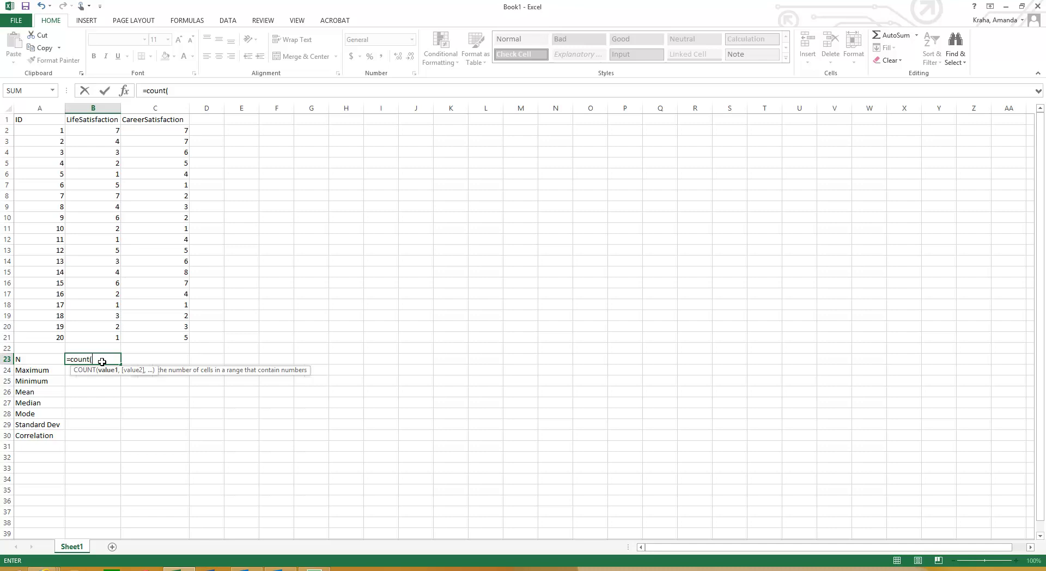
text(b2)
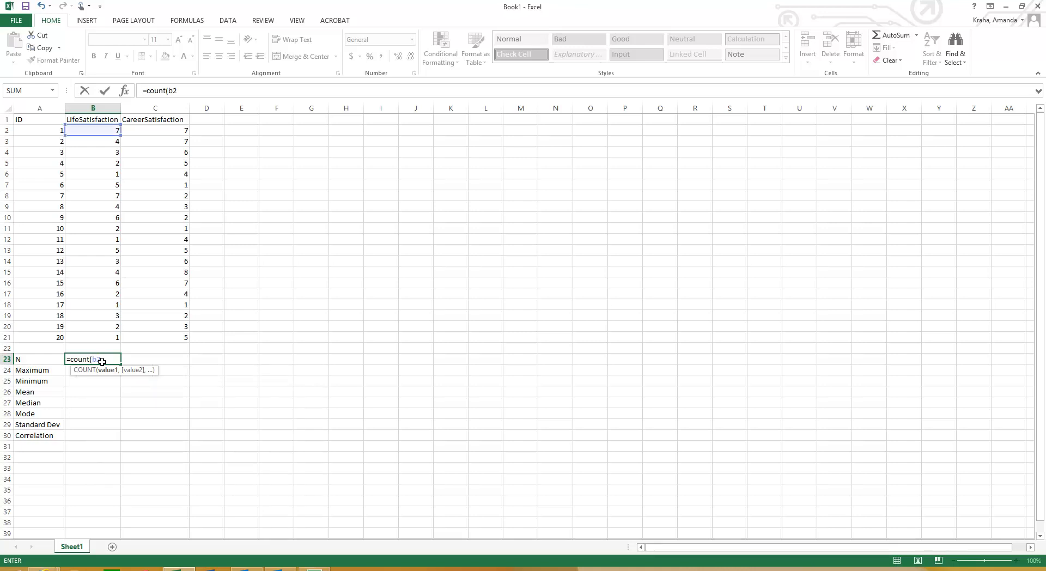
text(:b21)
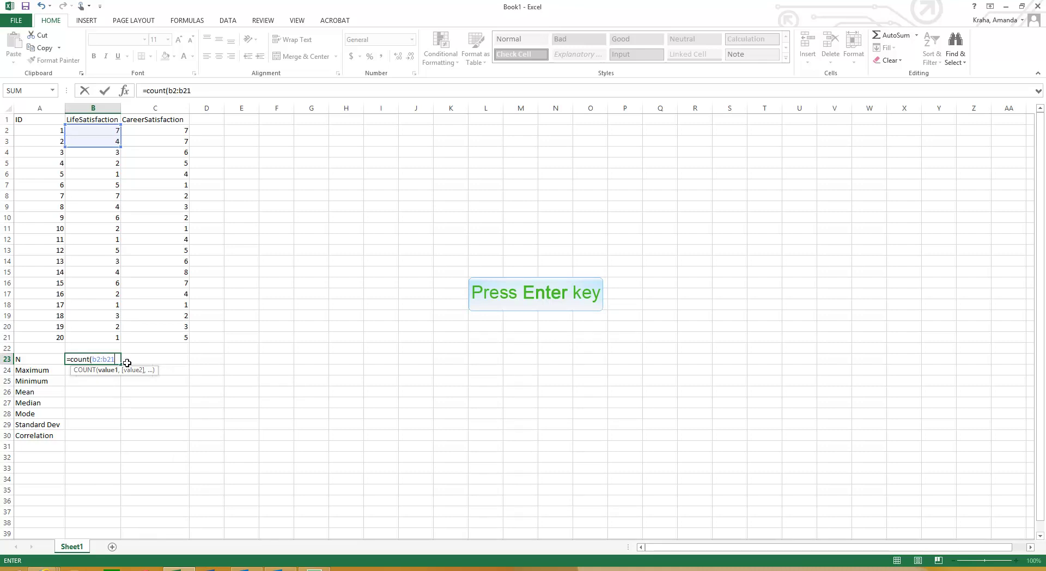
key(Return)
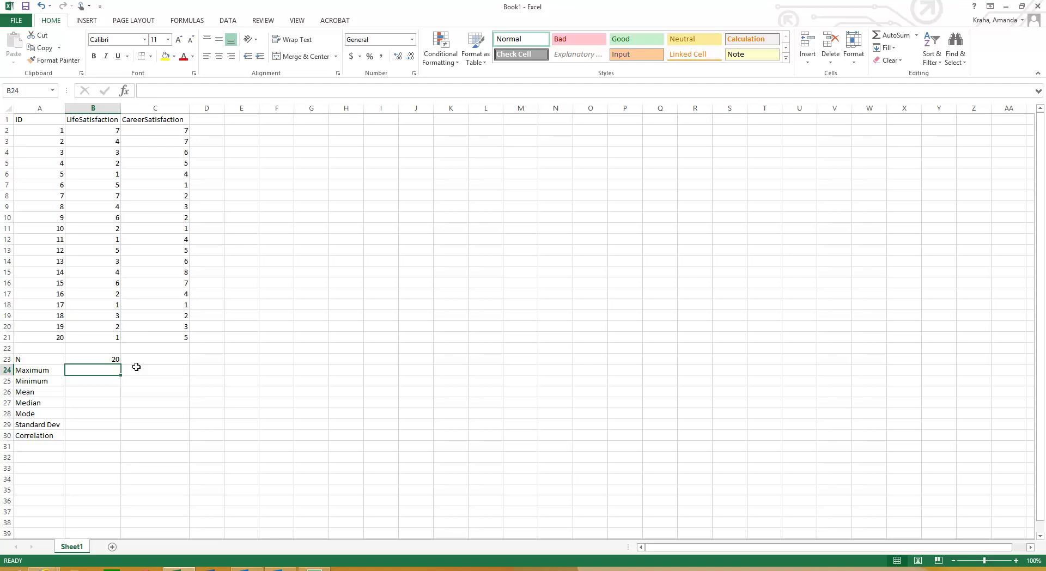
key(ctrl+z)
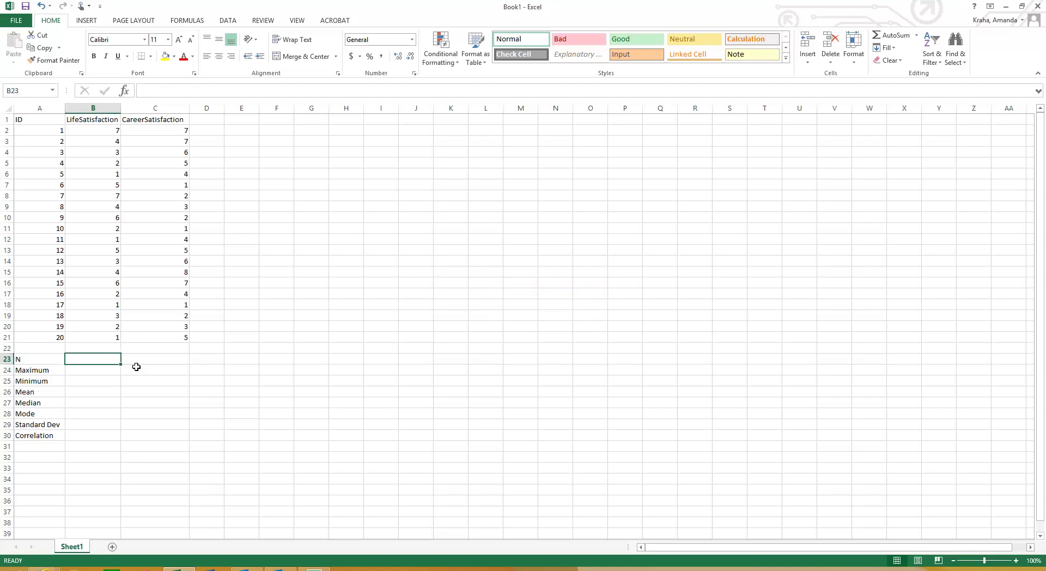
Count the LifeSatisfaction scores in B23 with a COUNT formula, picking the range B2:B21 on the sheet.
text(=c)
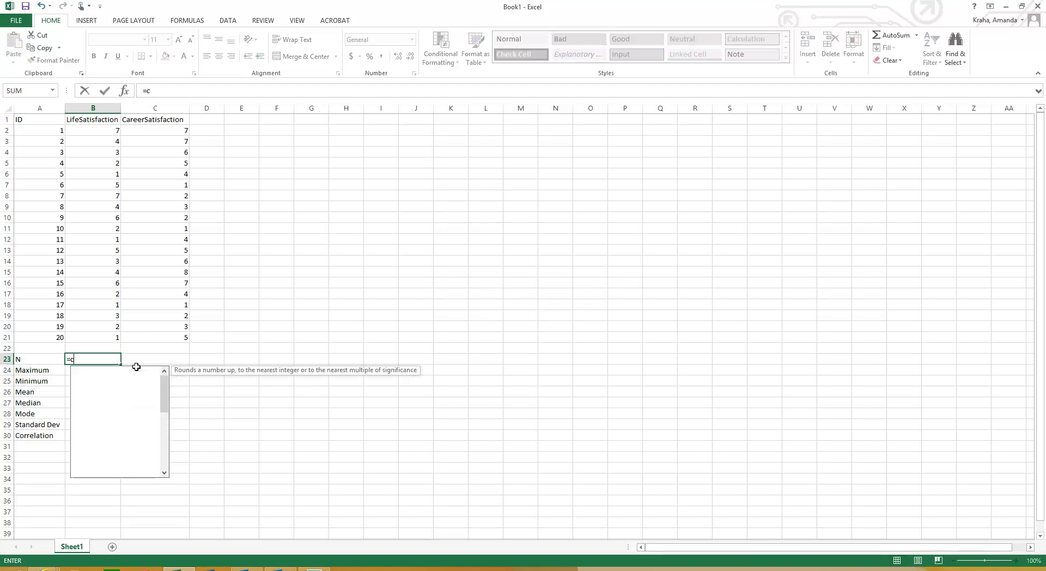
text(ount()
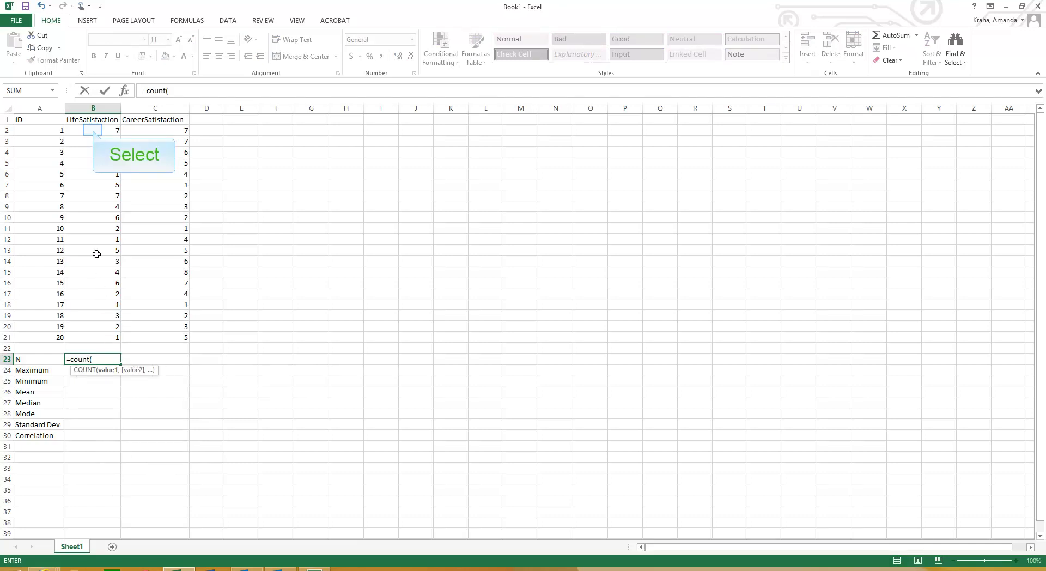
click(92, 130)
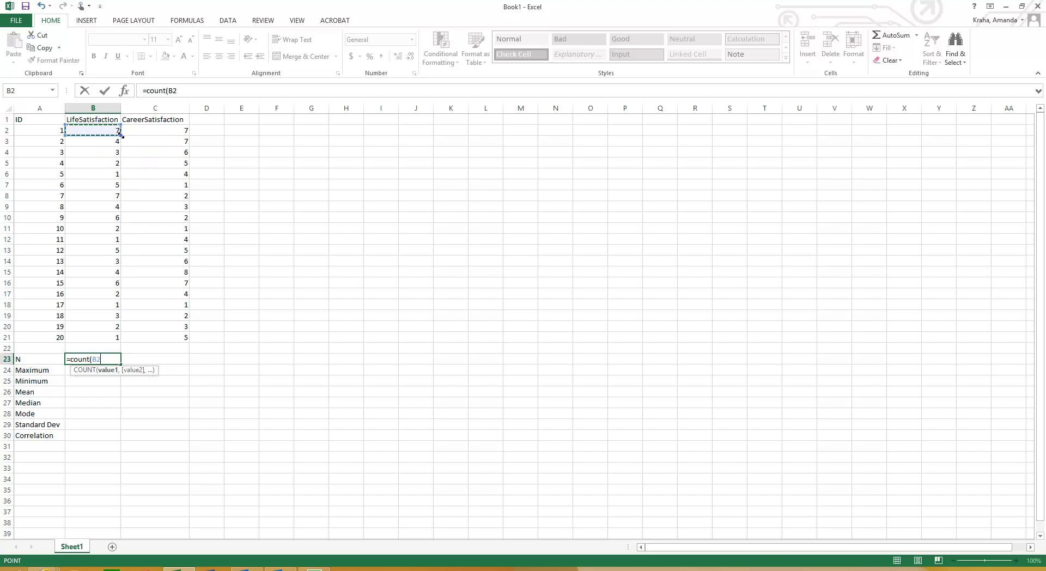
drag(121, 136, 116, 339)
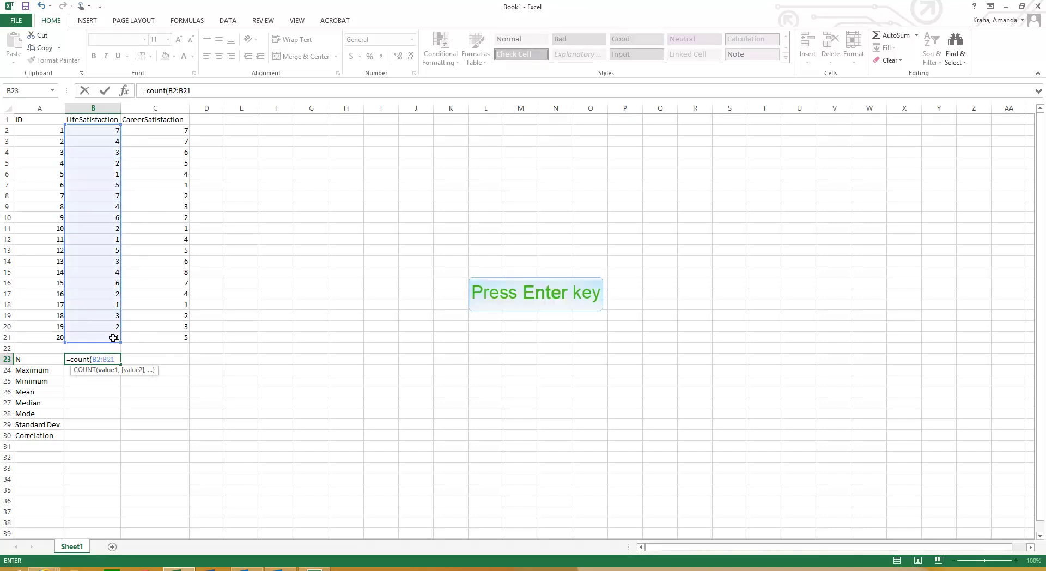
key(Return)
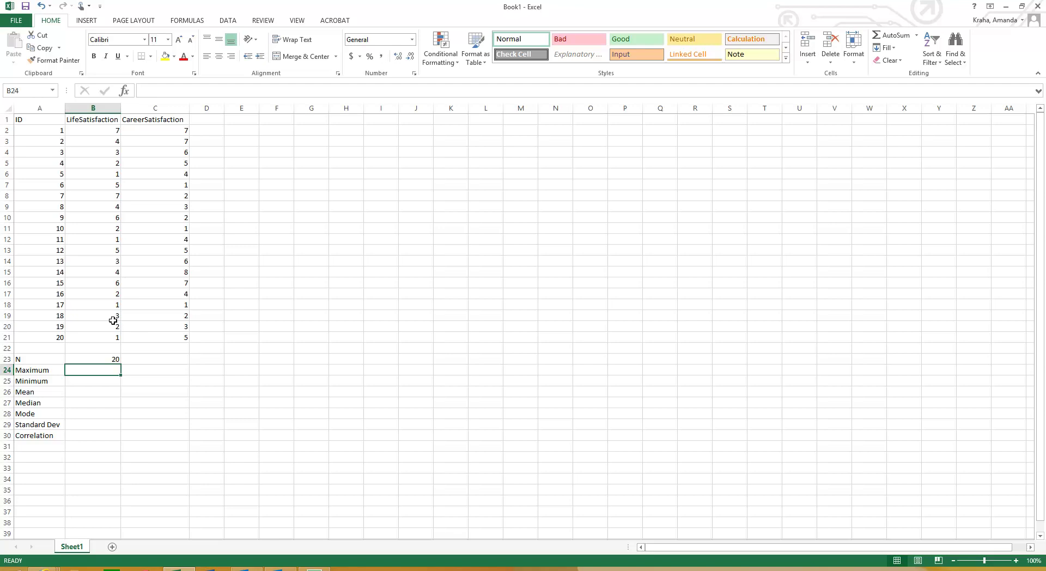
Calculate the LifeSatisfaction maximum in B24 and minimum in B25 with MAX and MIN formulas over B2:B21.
text(==)
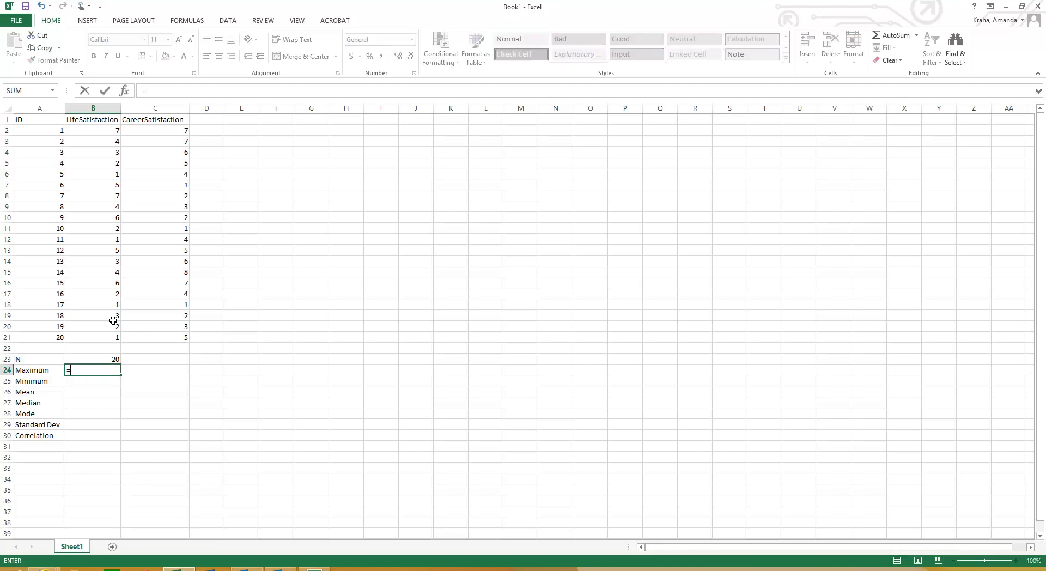
text(max()
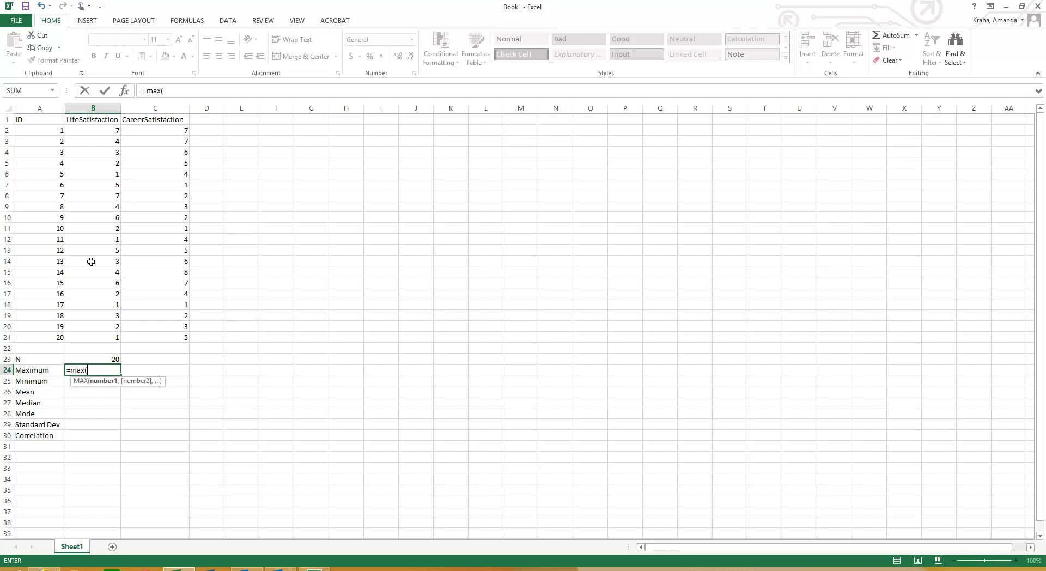
drag(86, 132, 96, 336)
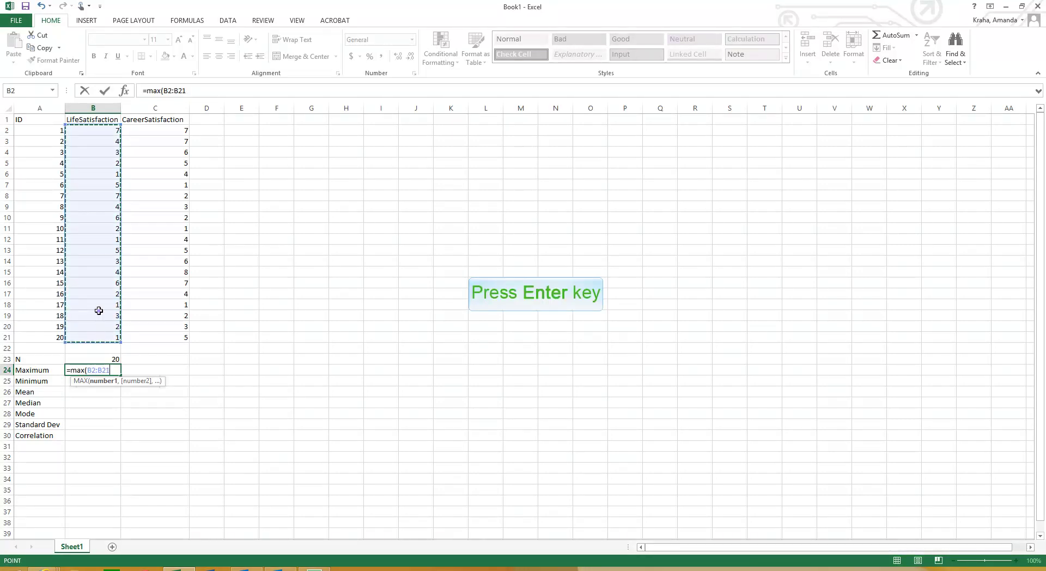
key(Return)
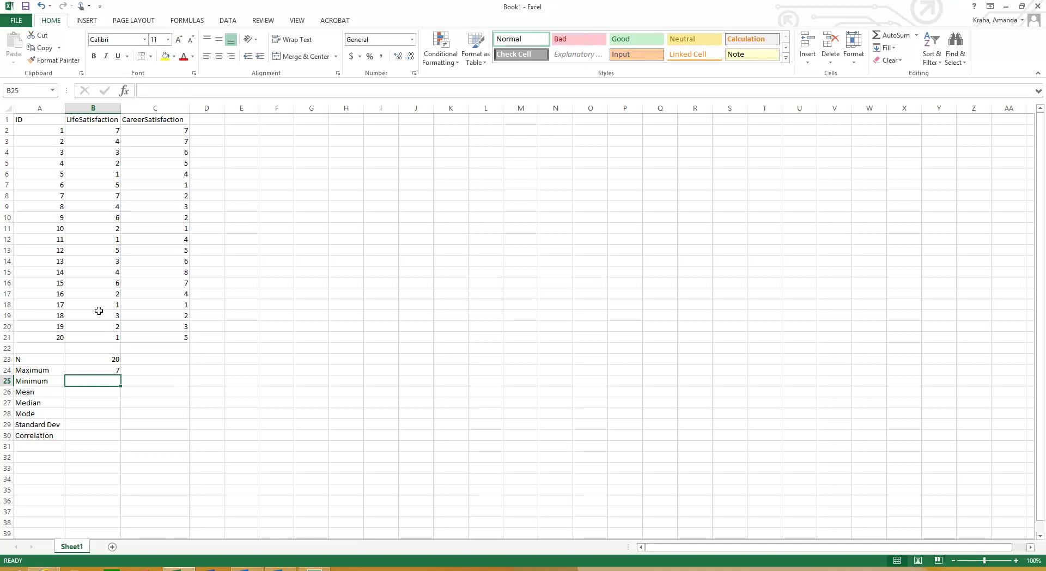
text(==min()
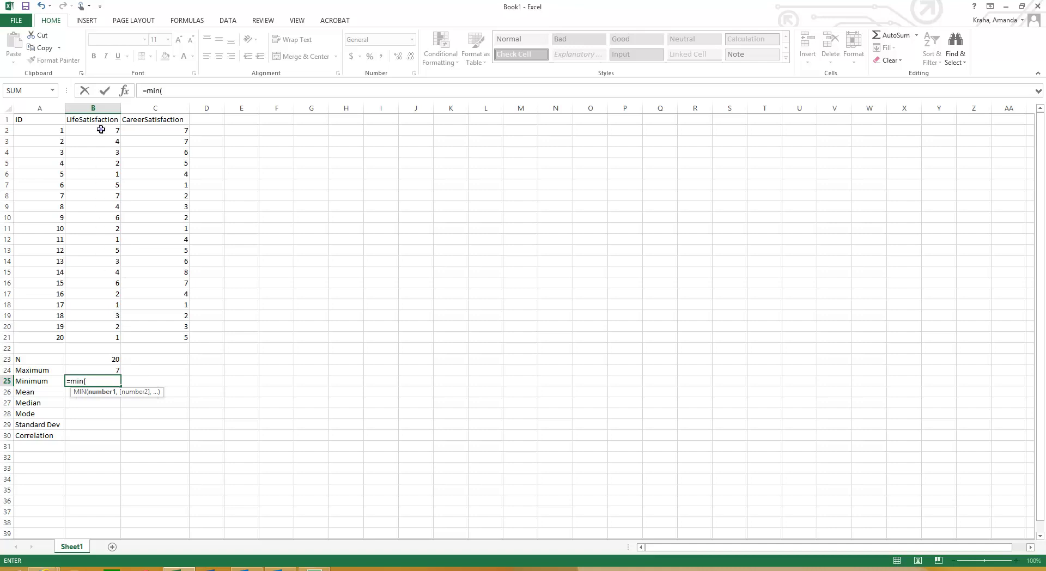
drag(101, 131, 119, 340)
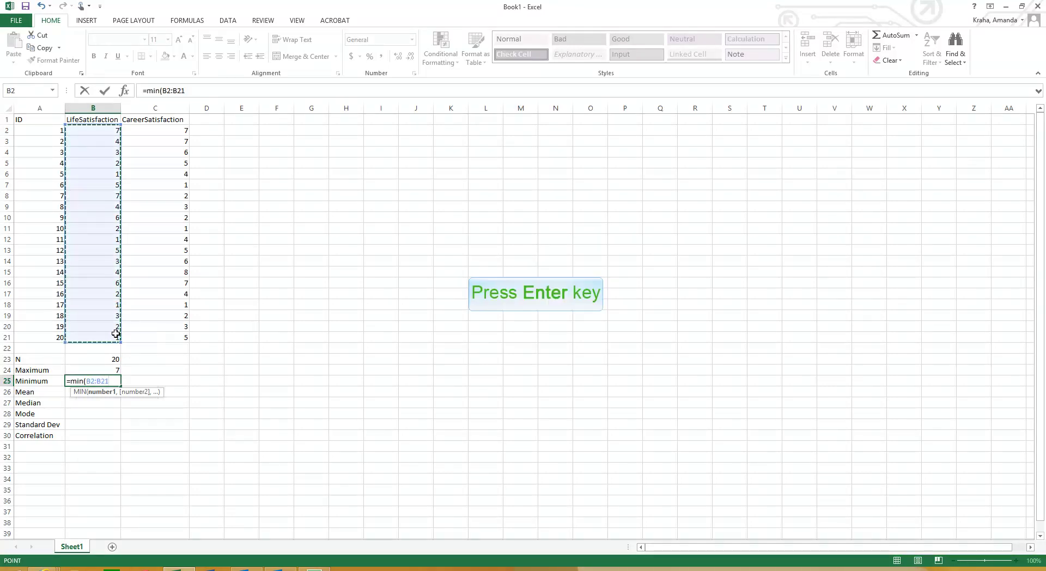
key(Return)
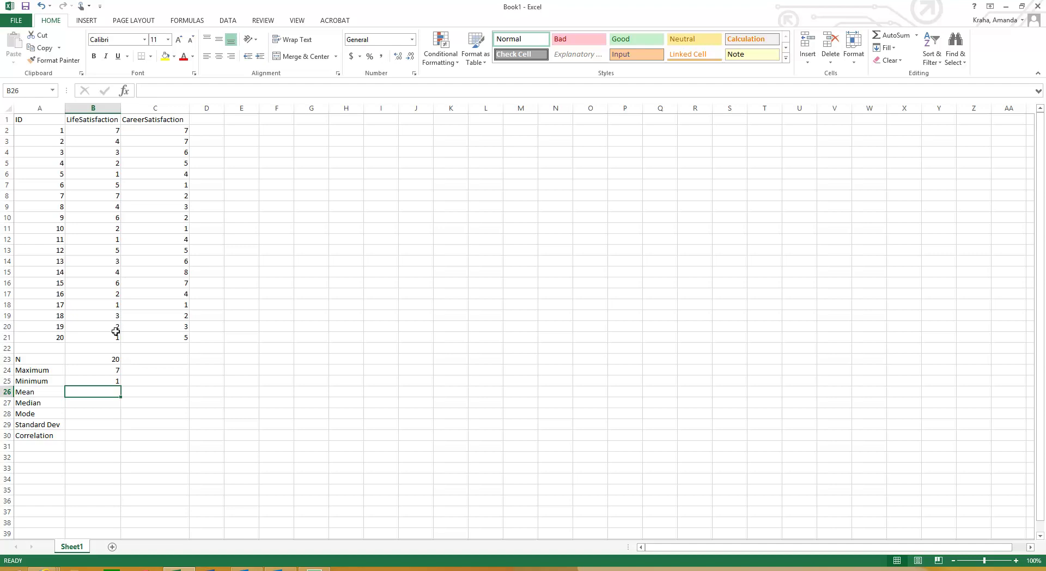
Calculate the LifeSatisfaction mean in B26 with an AVERAGE formula over B2:B21.
text(=avera)
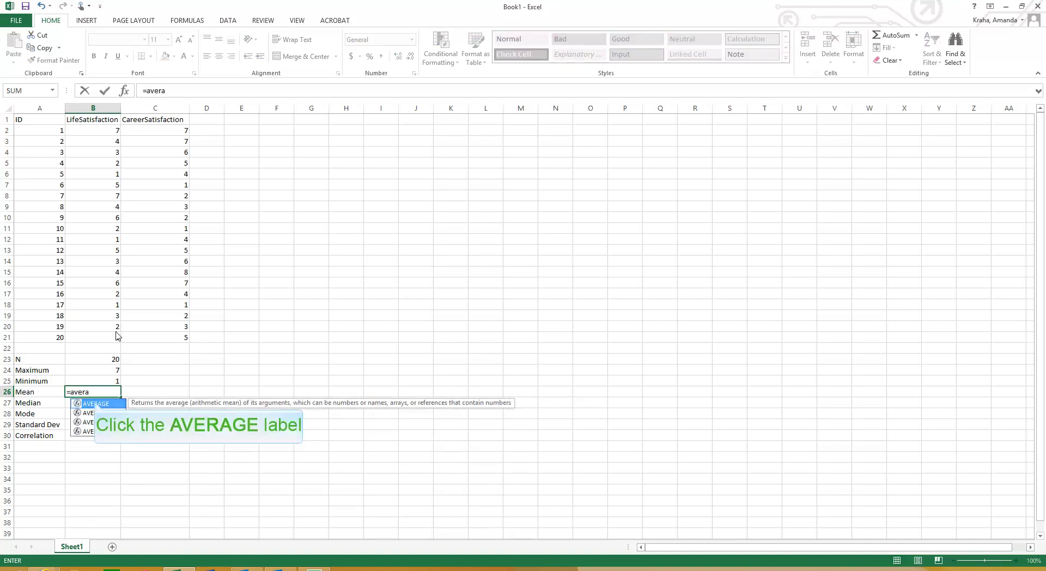
double_click(96, 404)
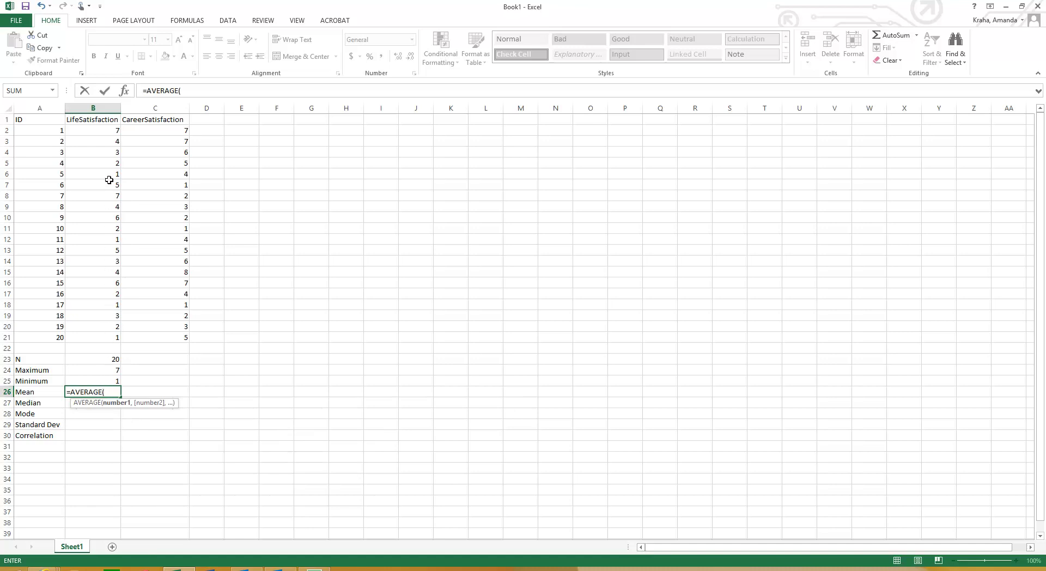
drag(109, 131, 108, 339)
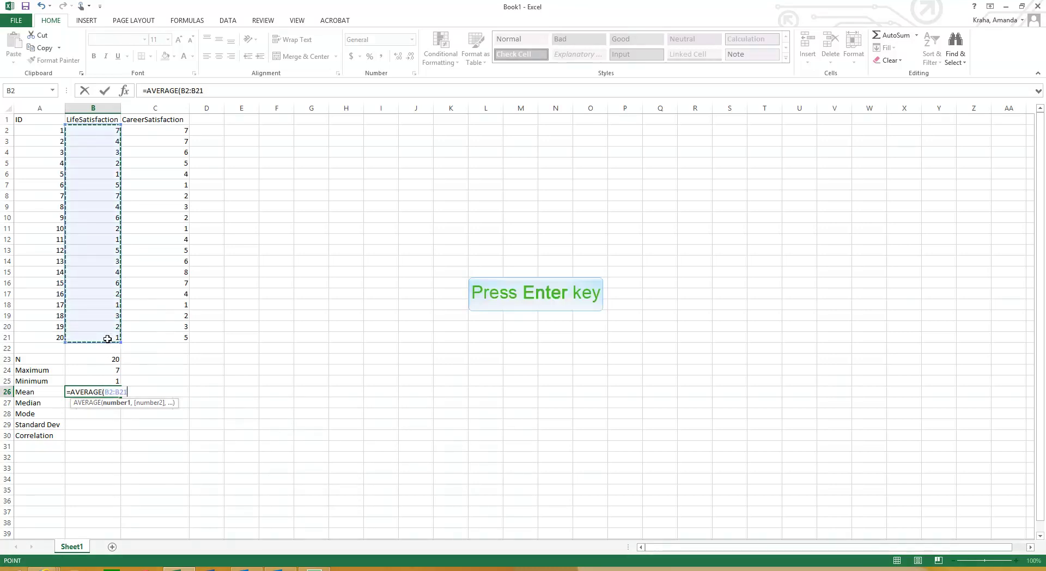
key(Return)
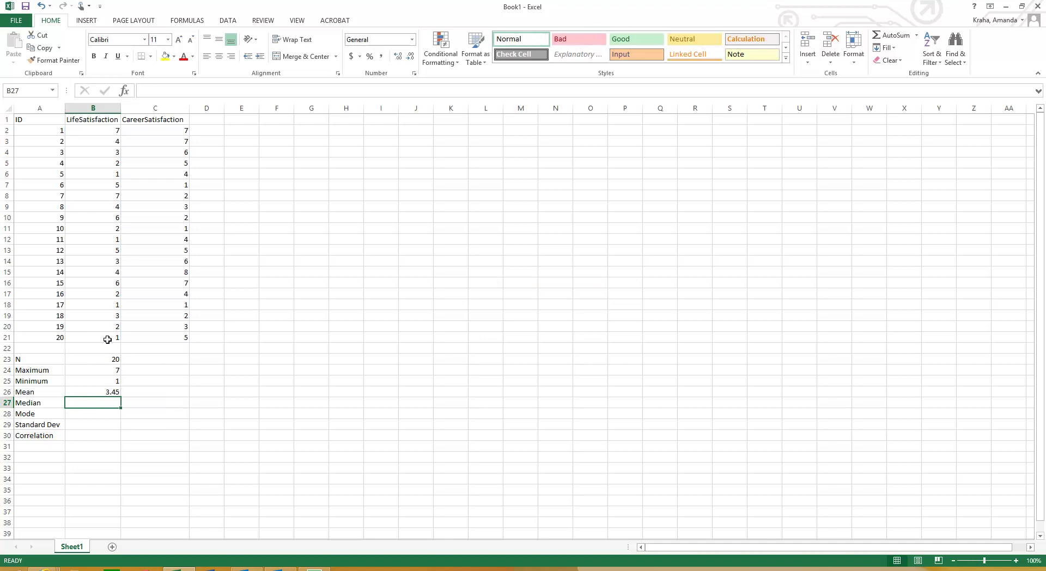
Calculate the LifeSatisfaction median in B27 with a MEDIAN formula over B2:B21.
text((m)
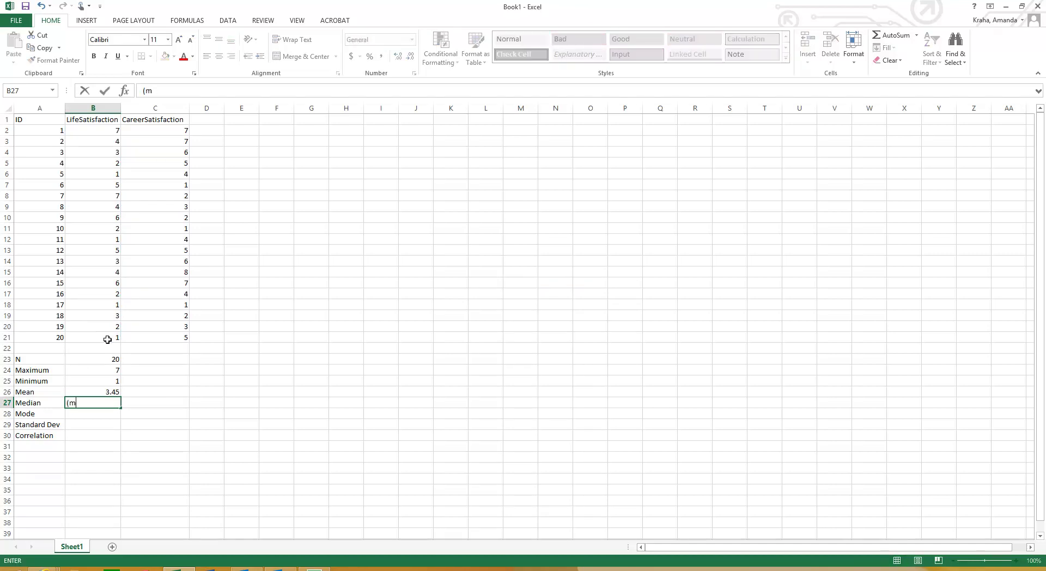
key(BackSpace)
key(BackSpace)
text(=med)
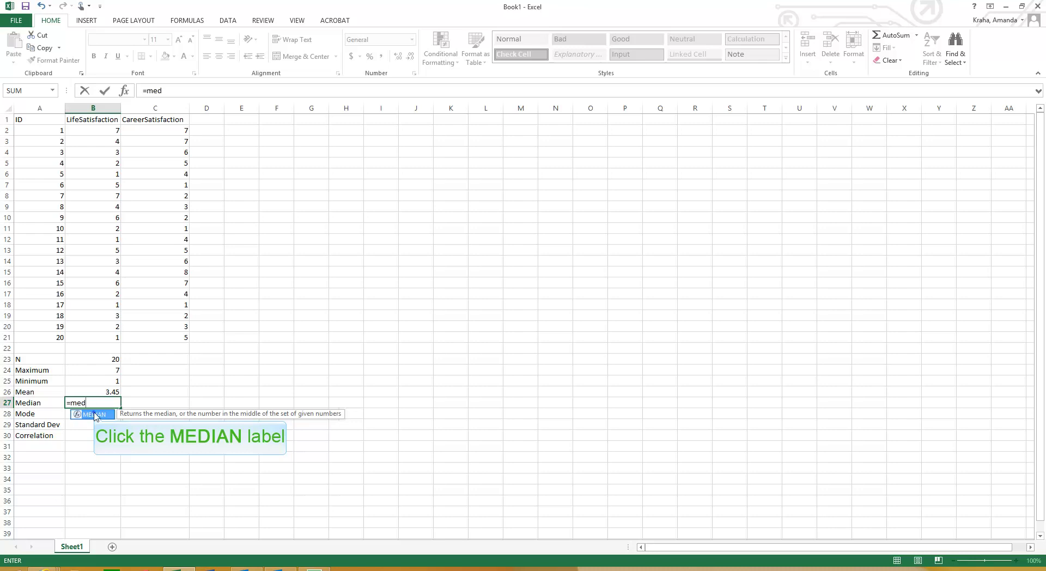
double_click(94, 414)
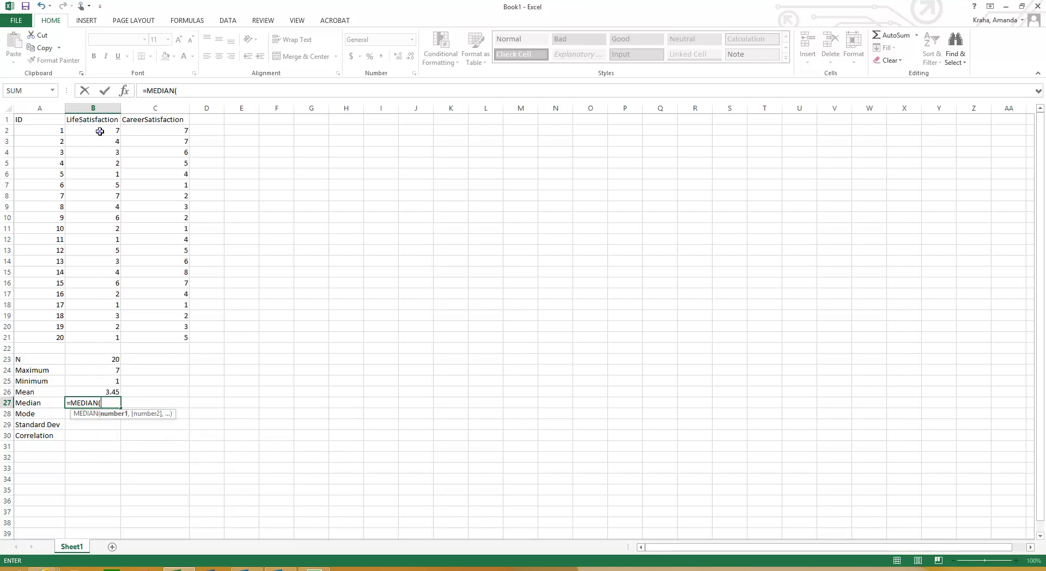
drag(100, 130, 101, 336)
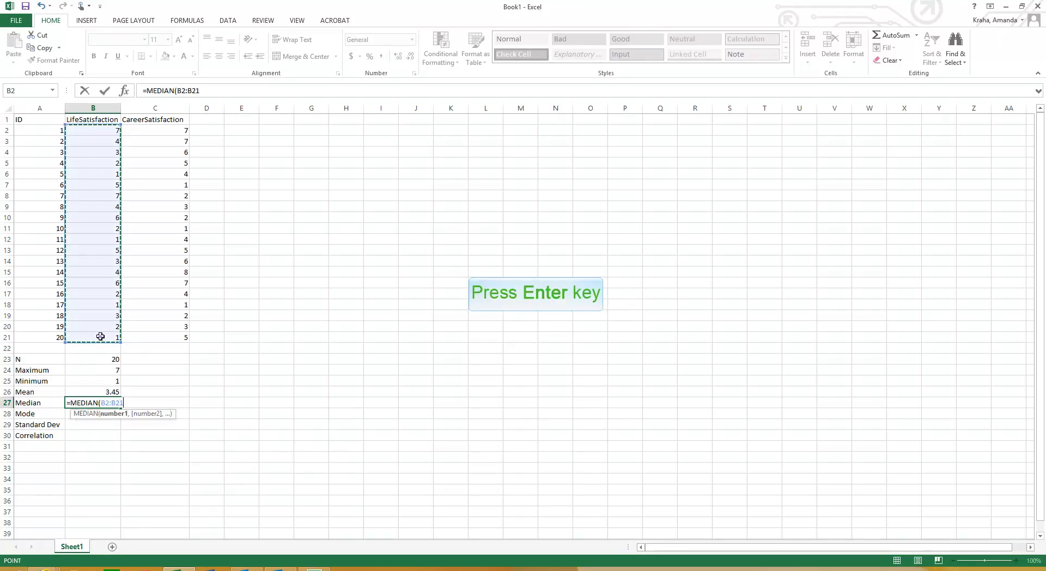
key(Return)
Calculate the LifeSatisfaction mode in B28 with the MODE function over the scores in B2:B21.
text(=)
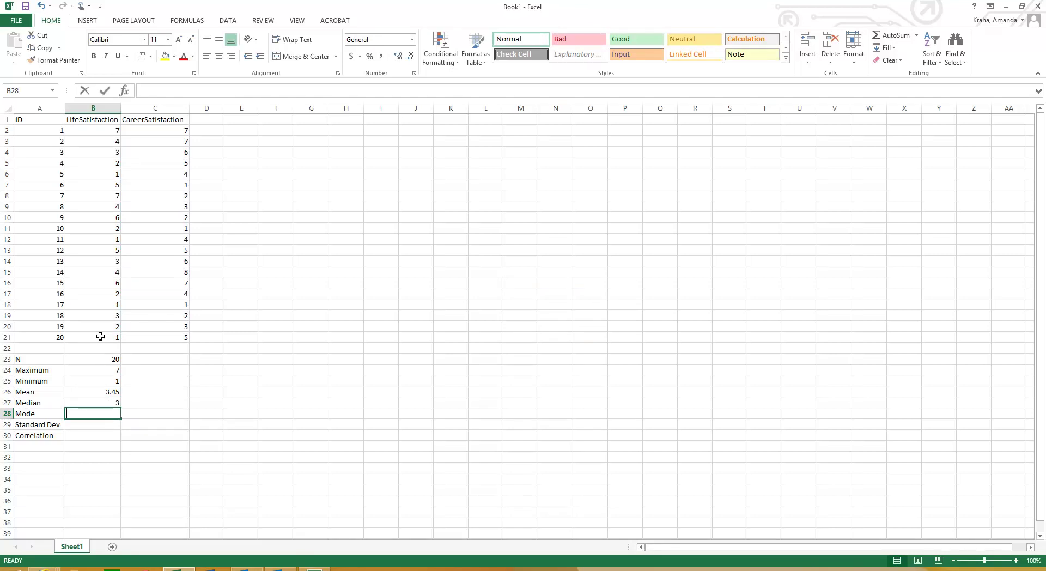
text(=mode)
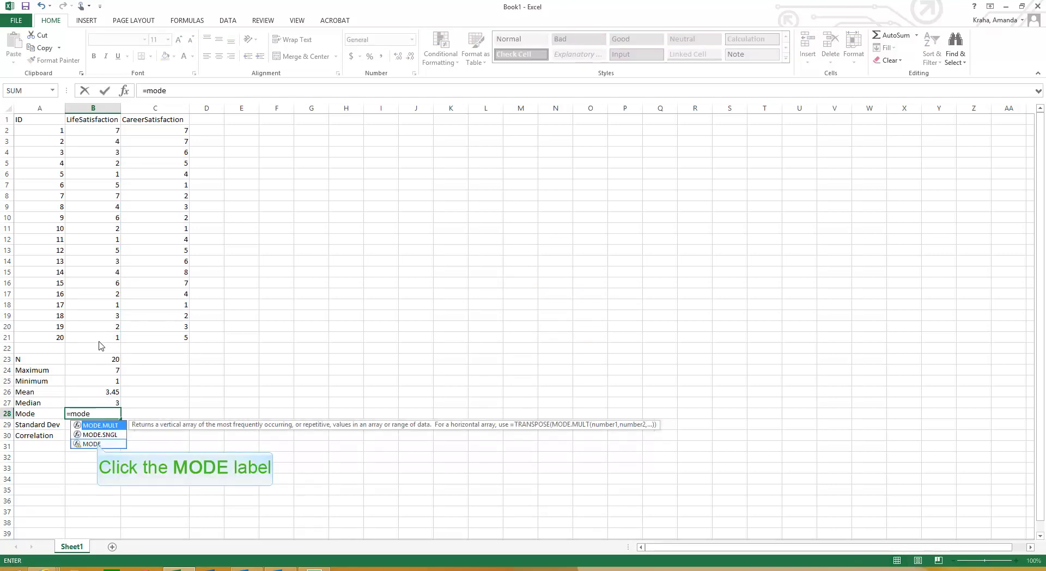
click(93, 443)
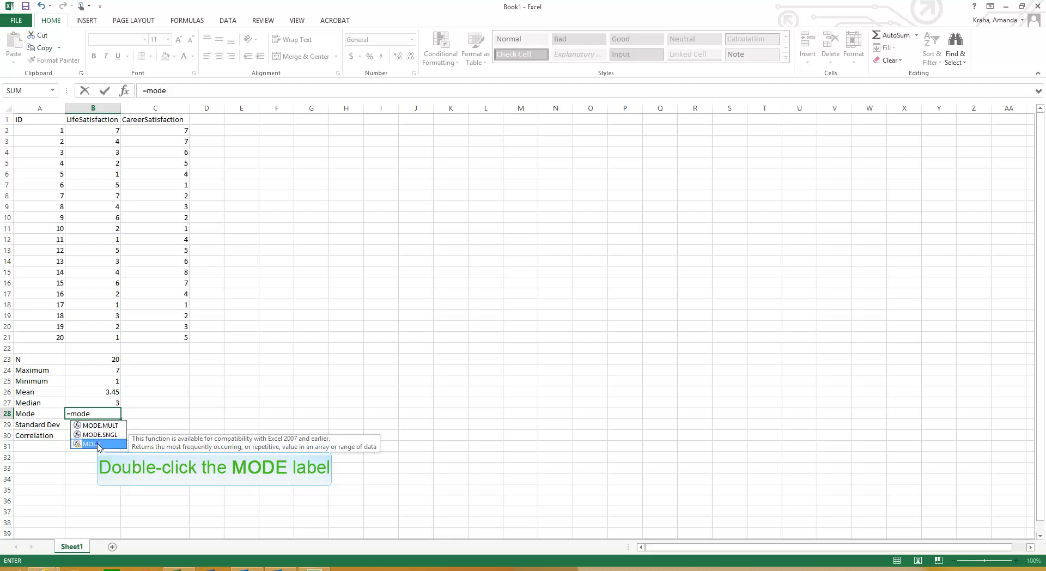
double_click(93, 444)
drag(104, 129, 107, 331)
key(Return)
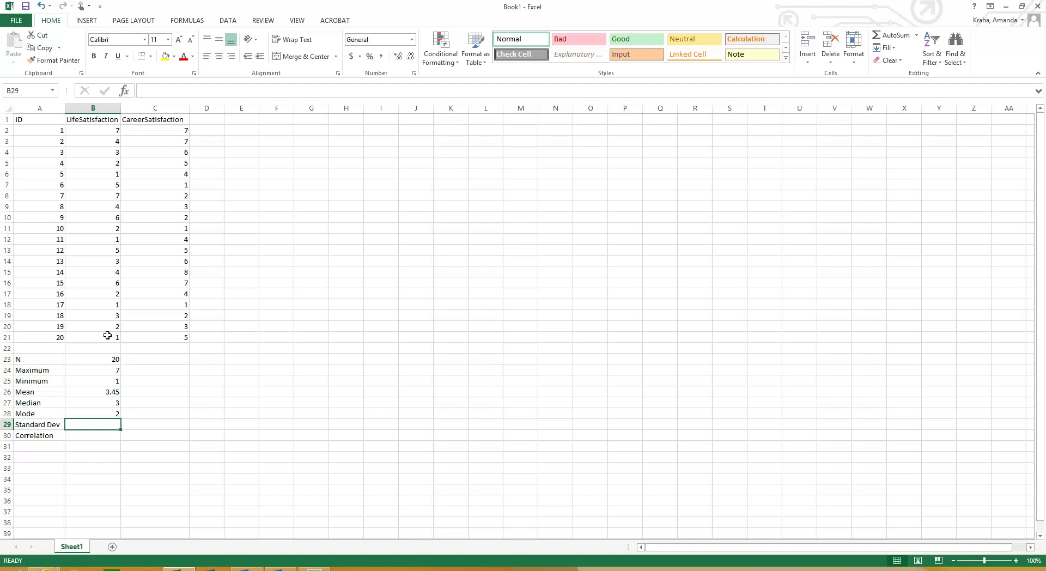
Calculate the LifeSatisfaction population standard deviation in B29 with a STDEV.P formula over B2:B21.
text(()
text(=st)
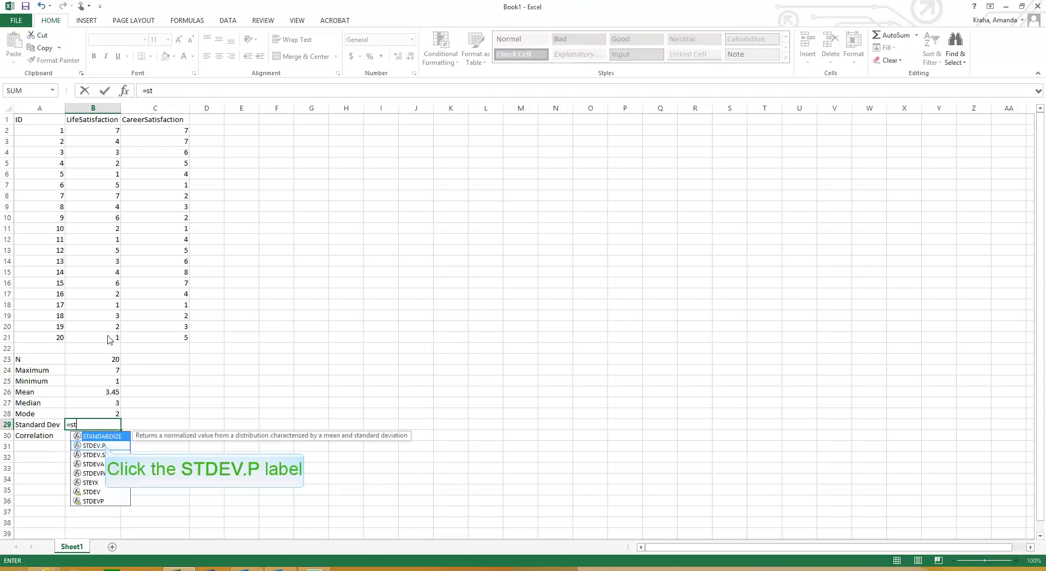
click(105, 446)
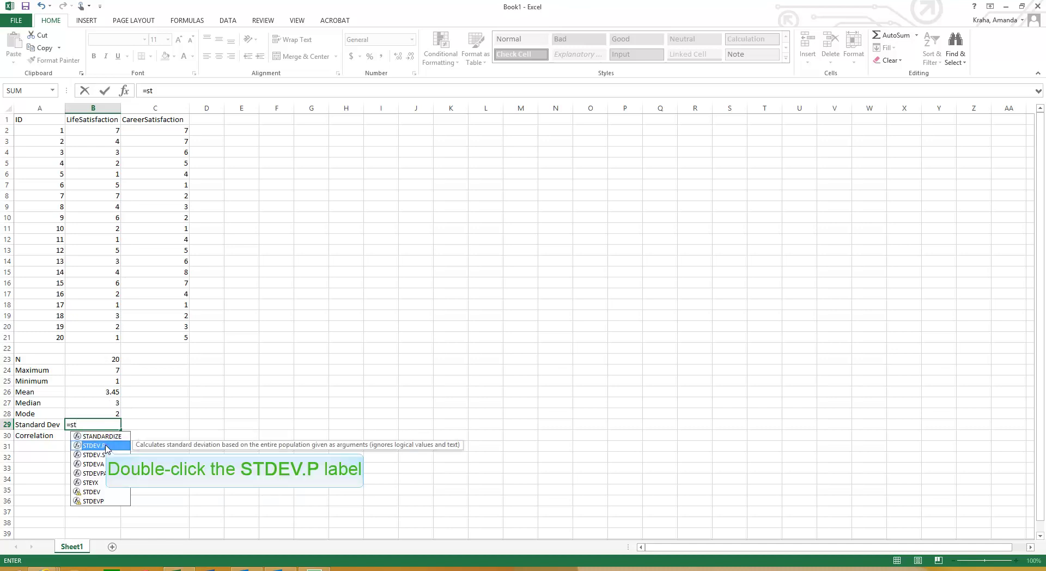
double_click(107, 448)
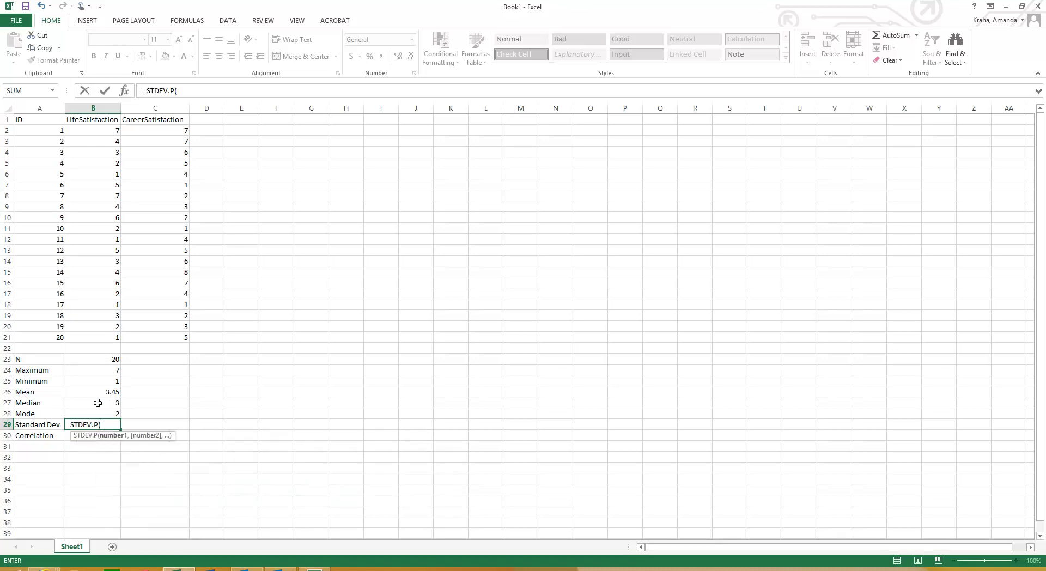
drag(93, 130, 99, 339)
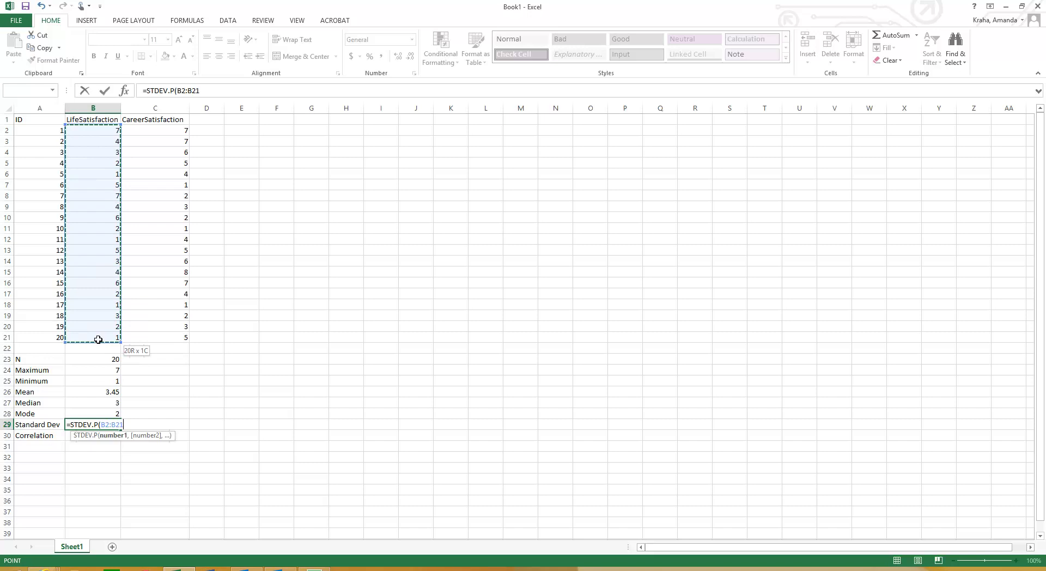
key(Return)
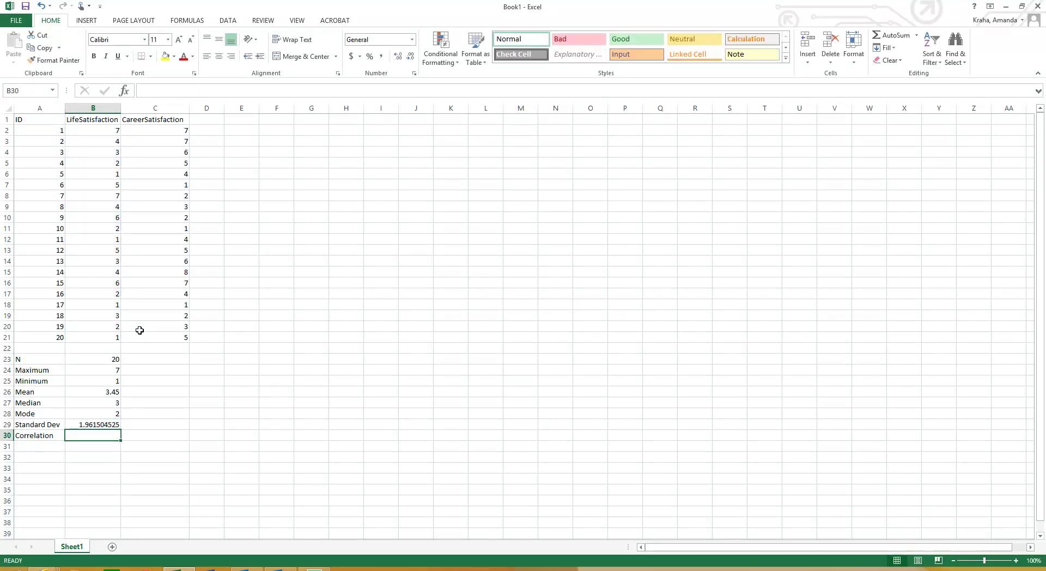
Calculate the correlation between LifeSatisfaction and CareerSatisfaction in B30 with a CORREL formula over B2:B21 and C2:C21.
text(=c)
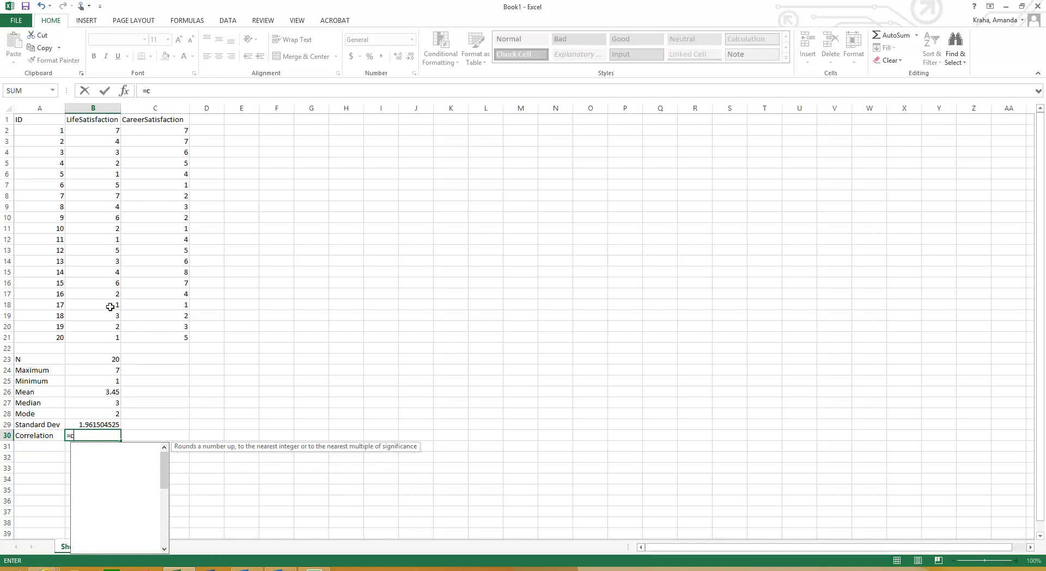
text(orr)
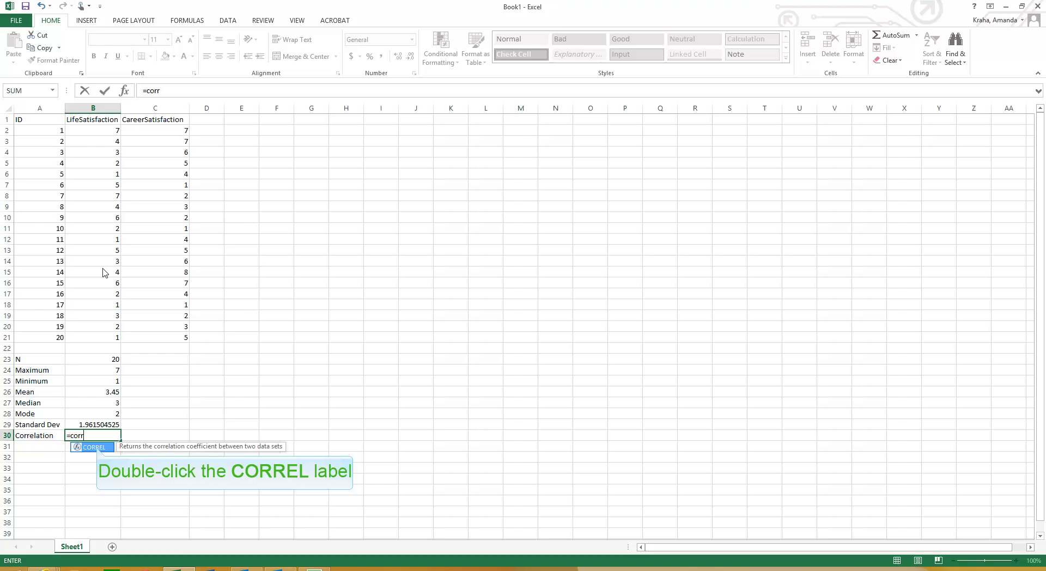
double_click(97, 448)
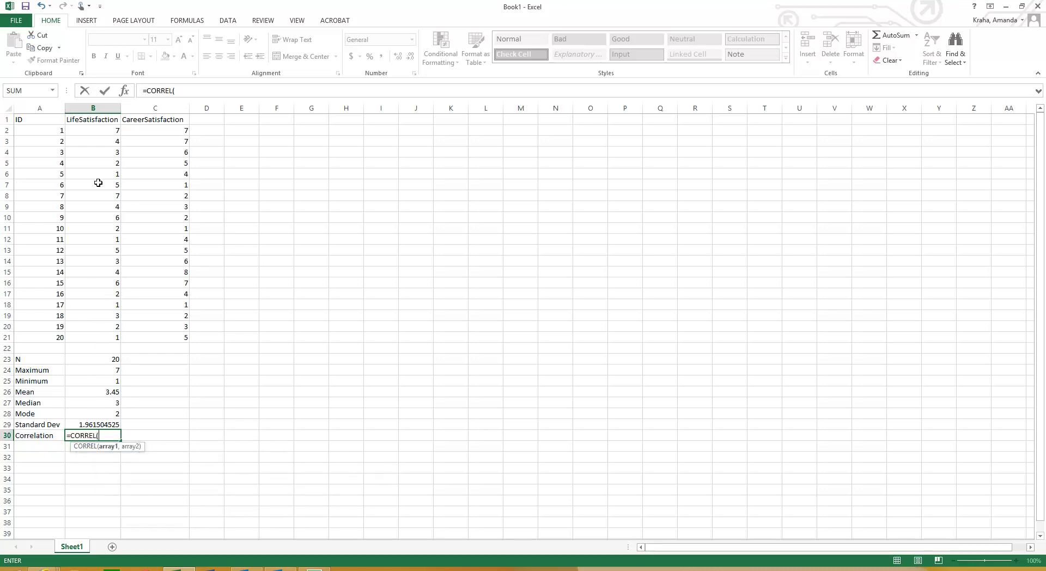
drag(99, 129, 94, 342)
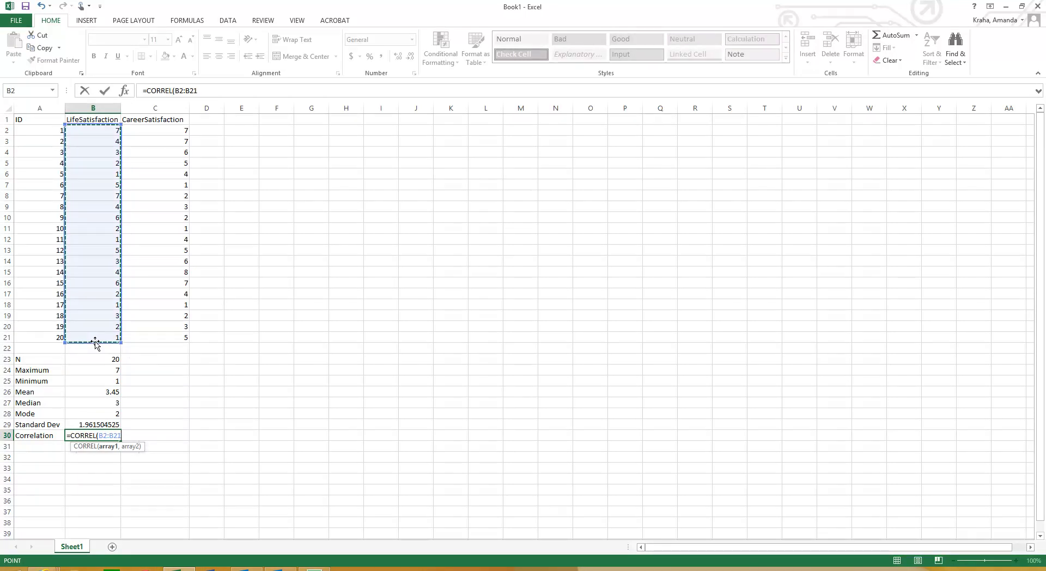
text(,)
key(F1)
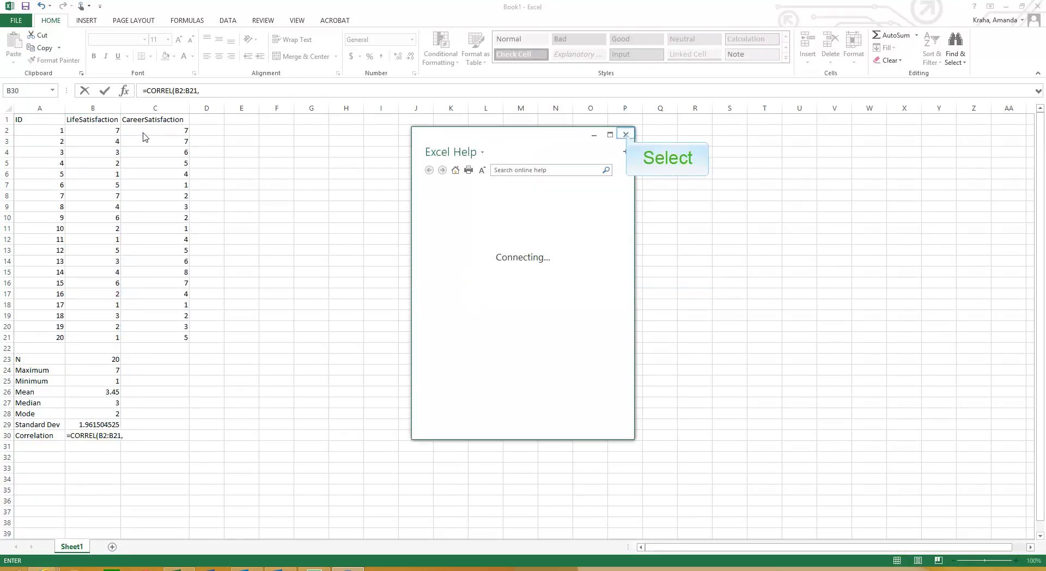
click(626, 135)
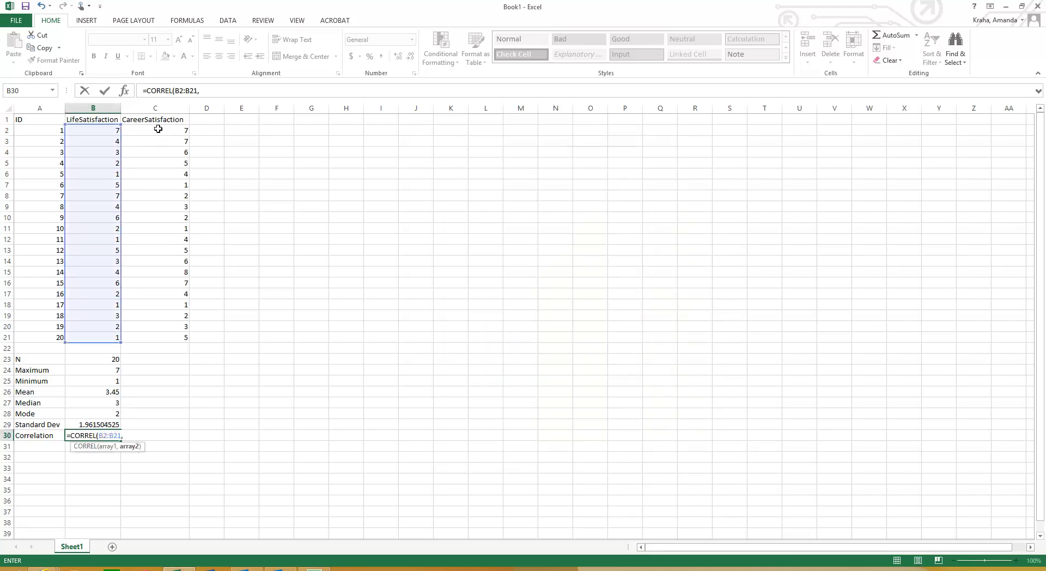
drag(156, 128, 168, 338)
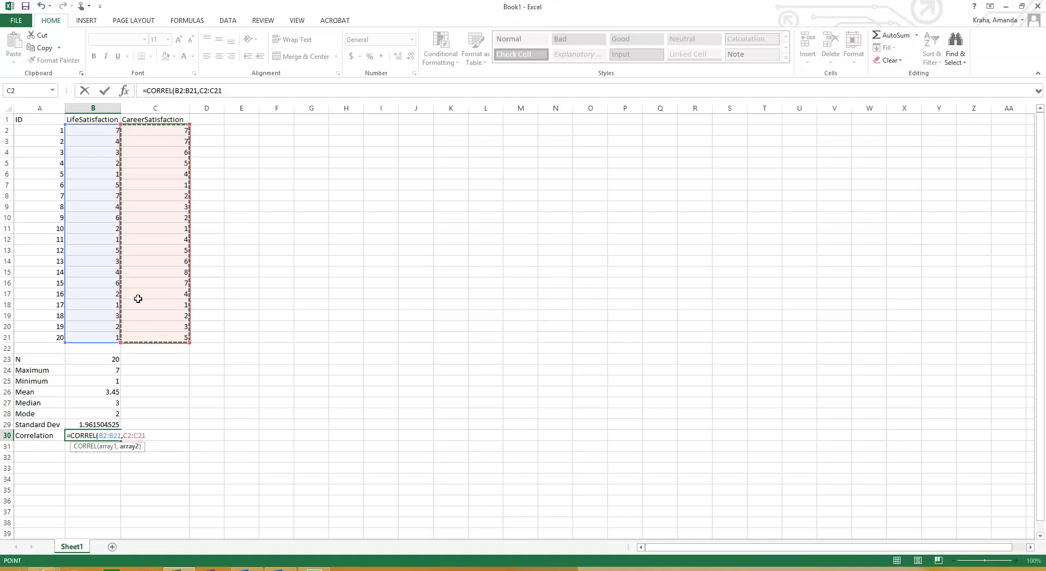
key(Return)
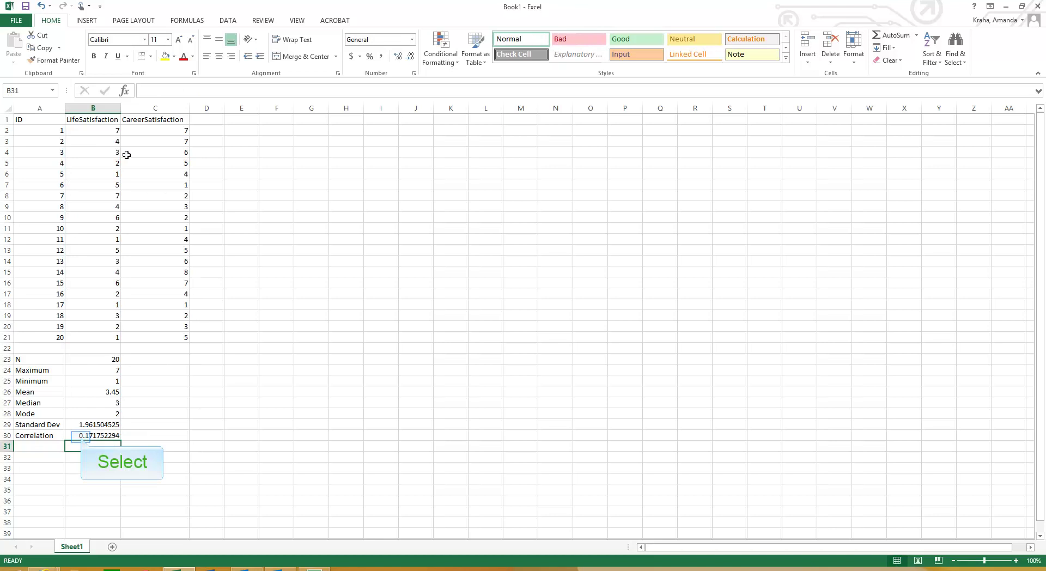
click(81, 437)
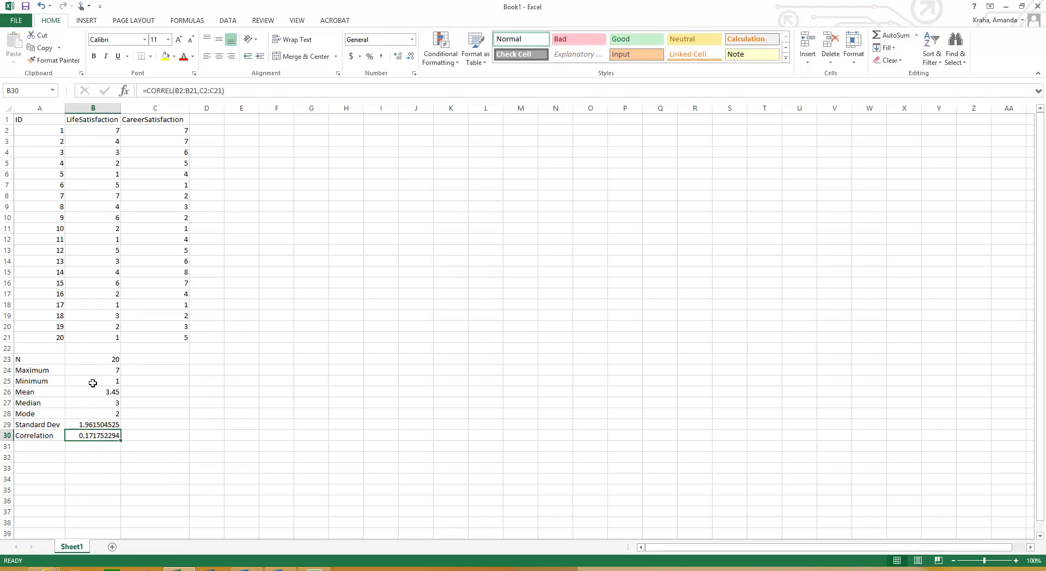
drag(91, 356, 93, 437)
click(93, 437)
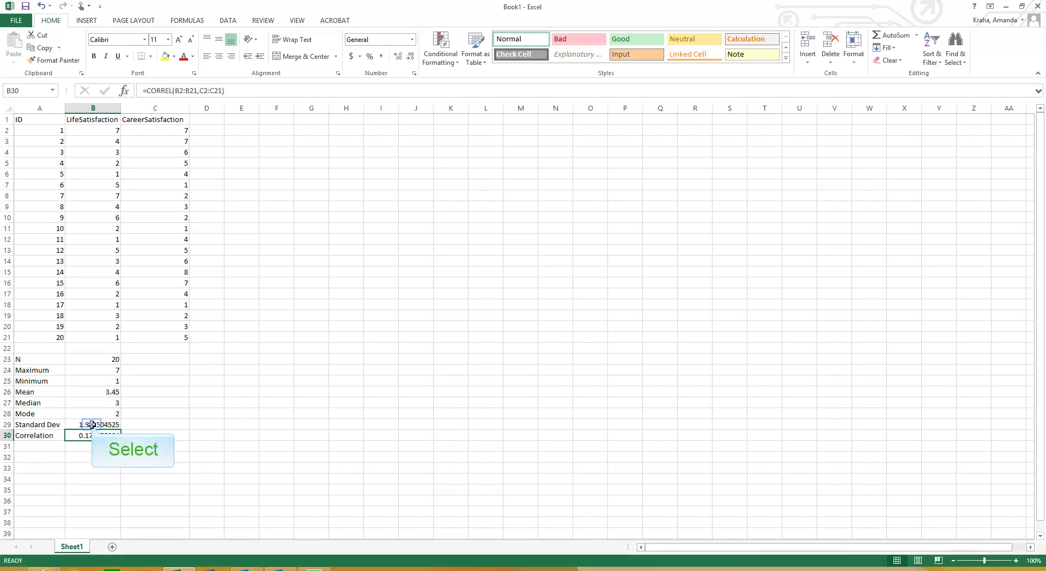
drag(102, 370, 106, 437)
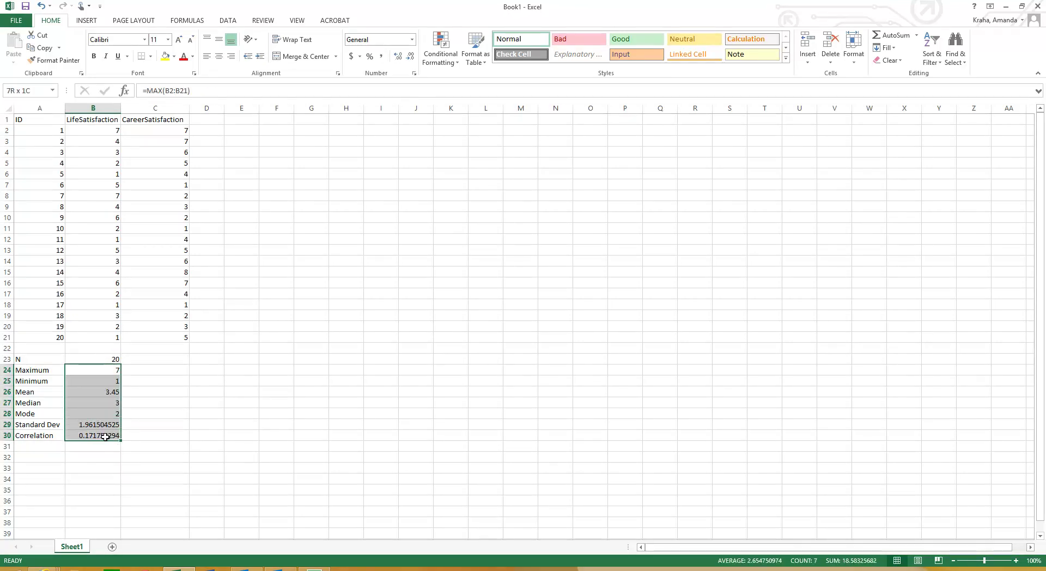
click(92, 425)
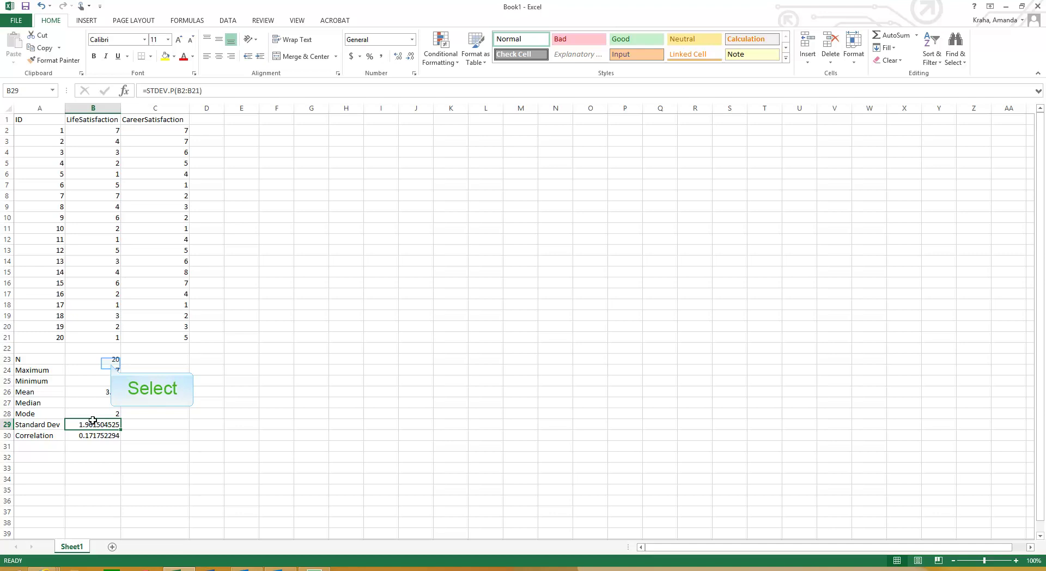
click(110, 363)
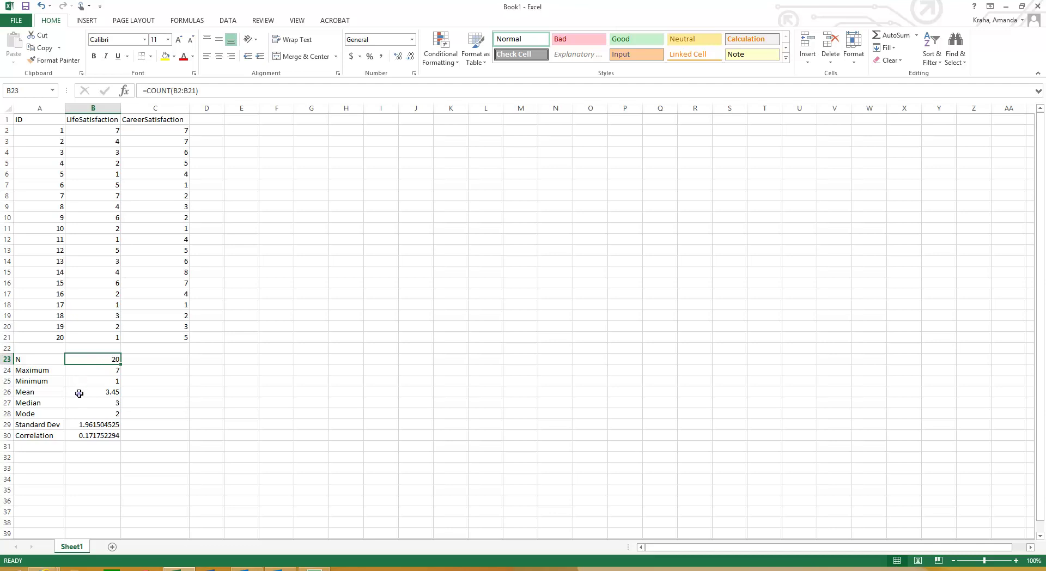
drag(79, 393, 83, 435)
right_click(87, 425)
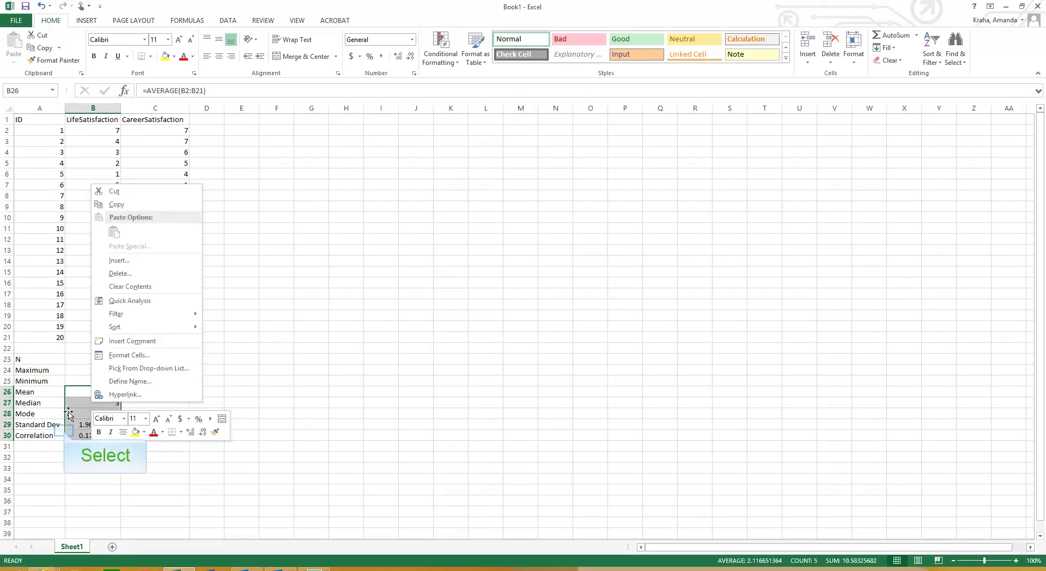
click(61, 428)
click(88, 390)
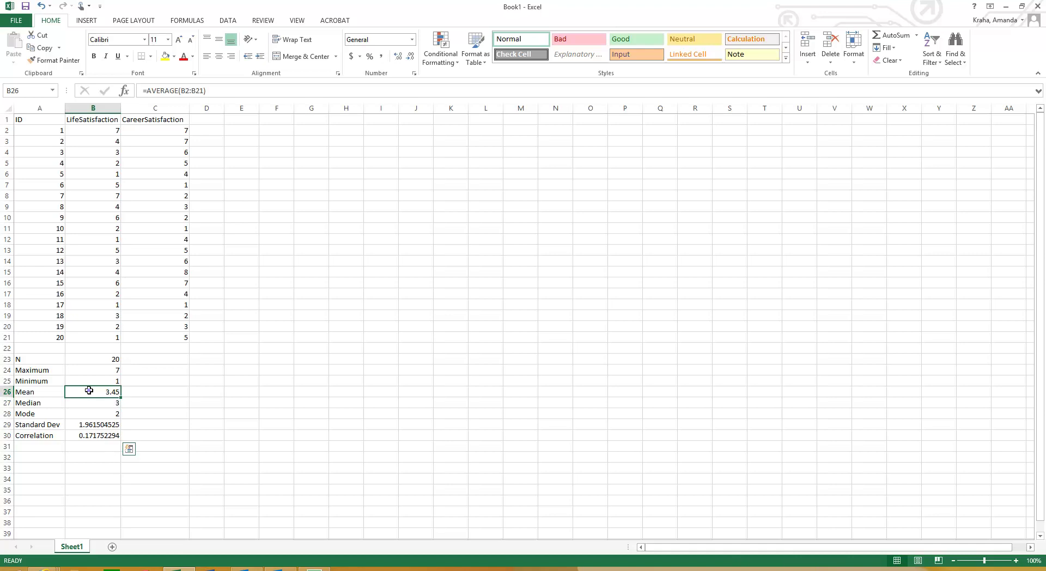
Apply the custom number format .00 to the Mean through Correlation cells in B26:C30.
drag(89, 390, 156, 435)
right_click(126, 416)
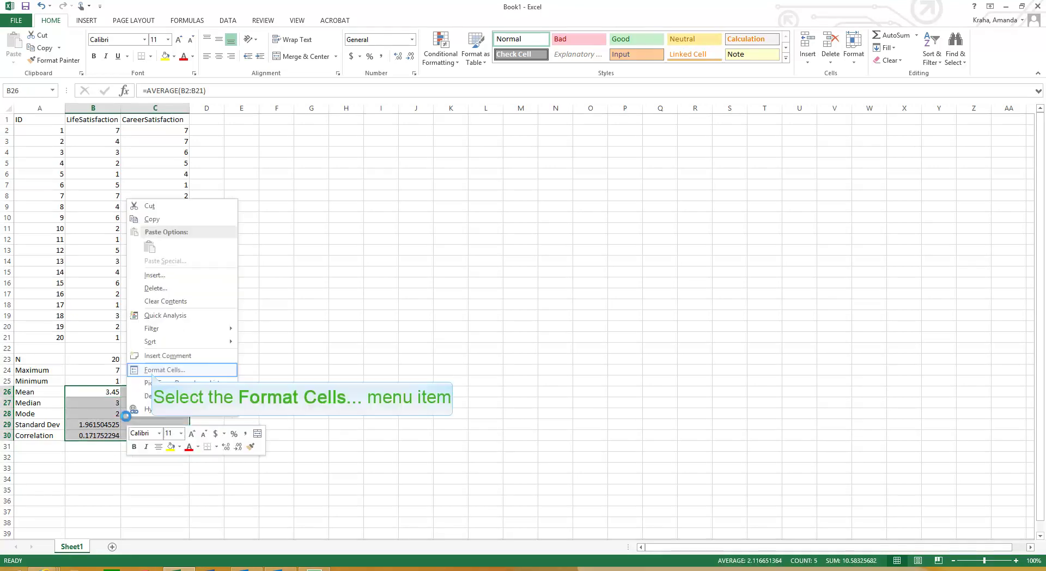
click(154, 370)
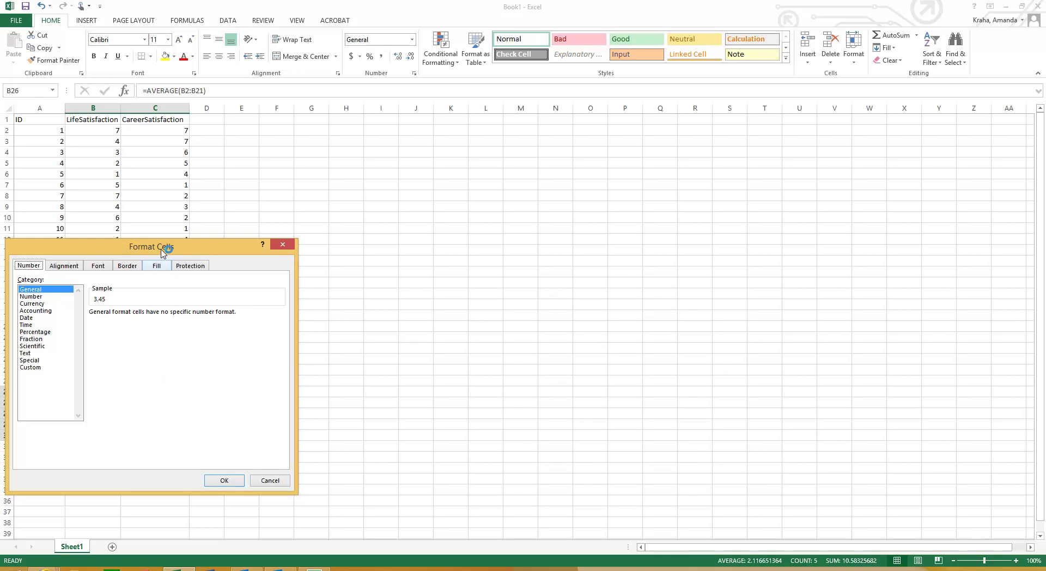
drag(163, 248, 338, 182)
click(209, 301)
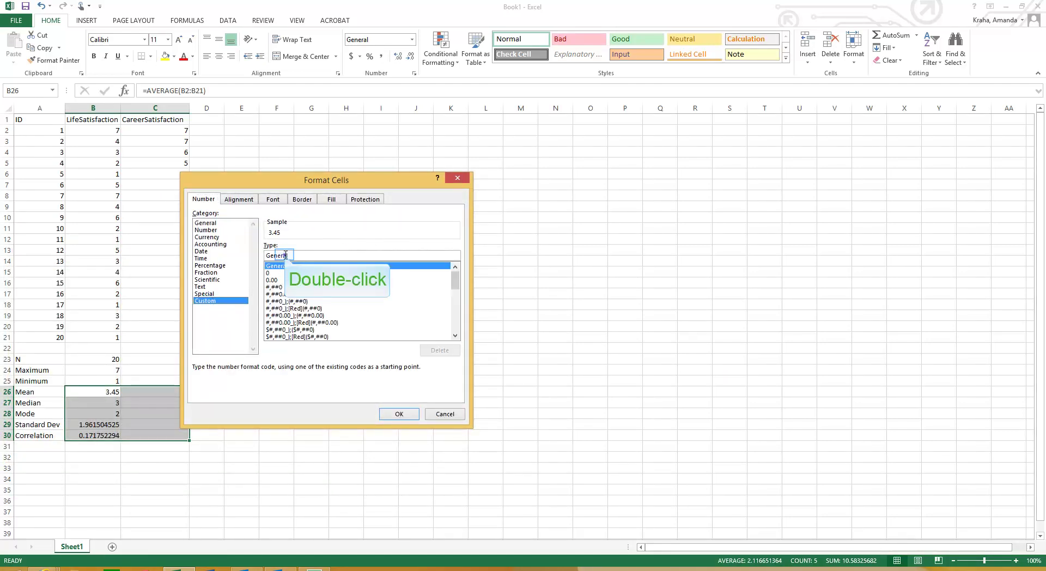
double_click(284, 256)
key(Delete)
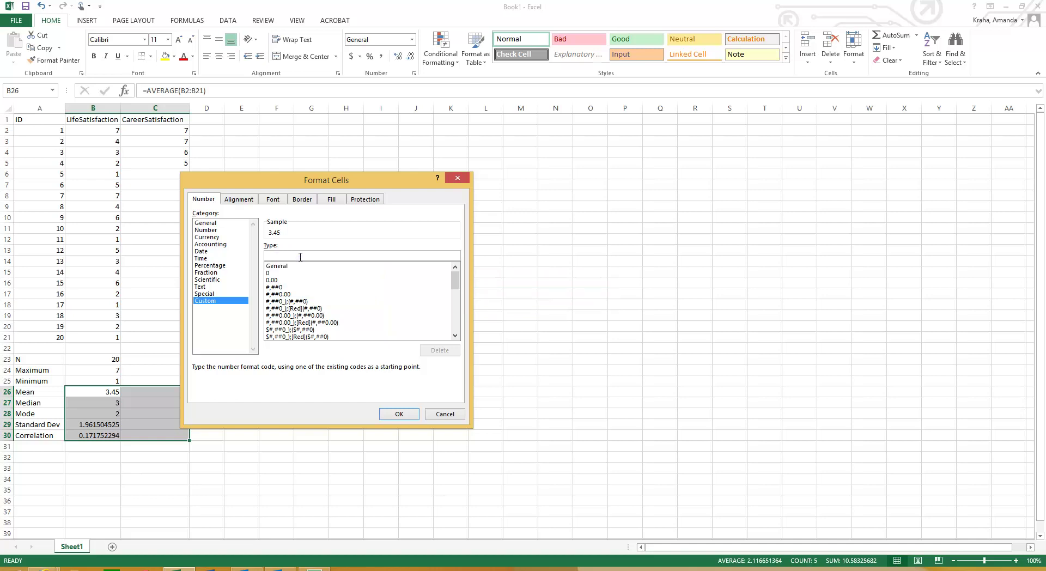
text(.00)
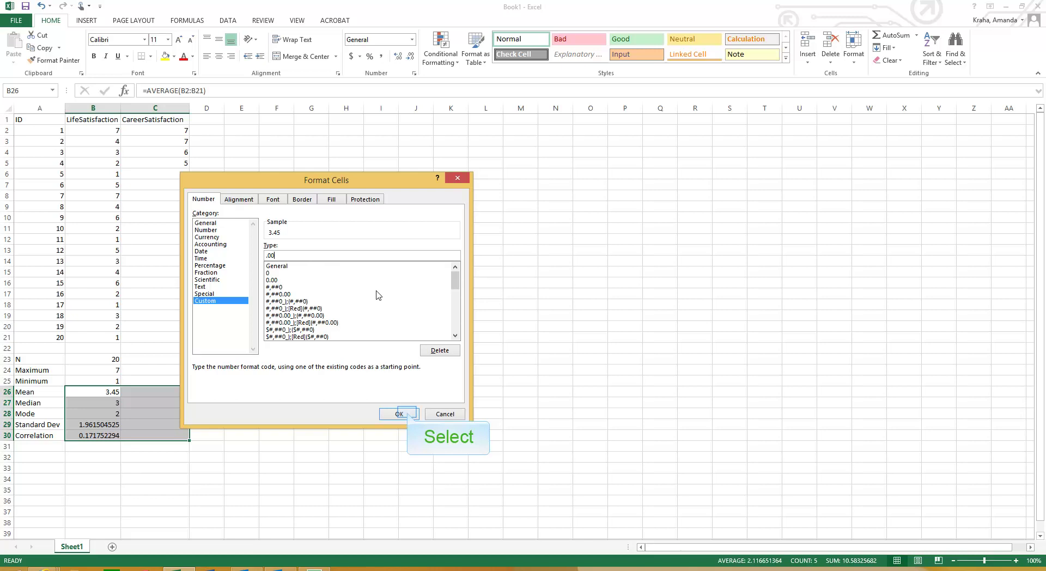
click(399, 414)
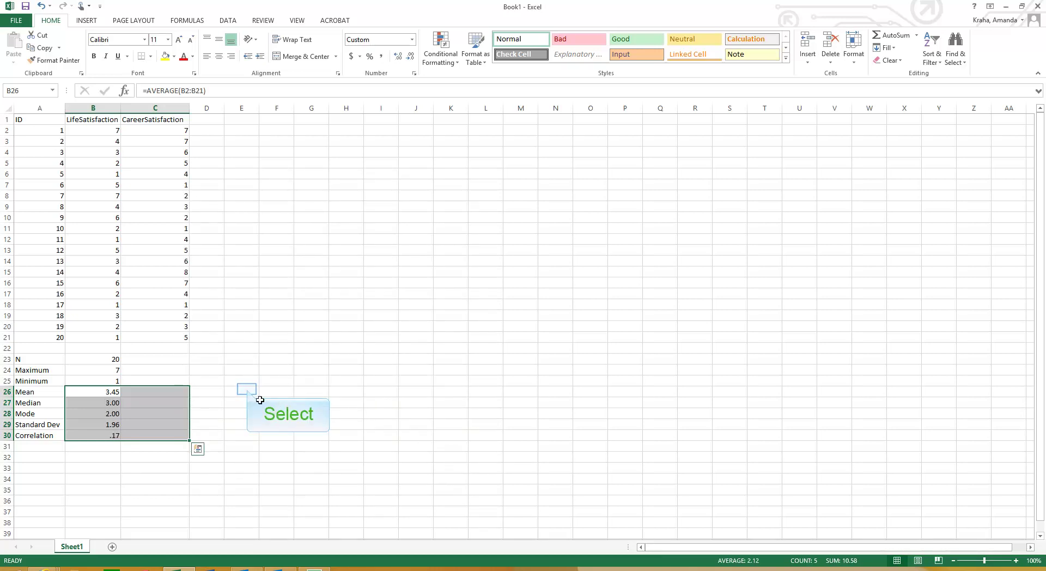
click(100, 361)
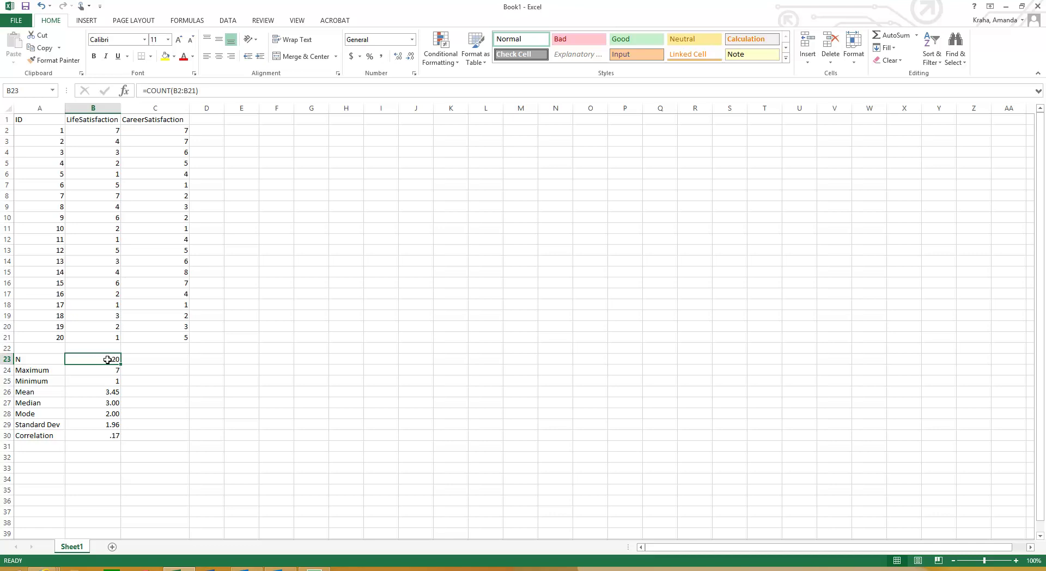
Fill the LifeSatisfaction statistics formulas from B23:B30 across into the CareerSatisfaction cells C23:C30.
drag(108, 360, 110, 436)
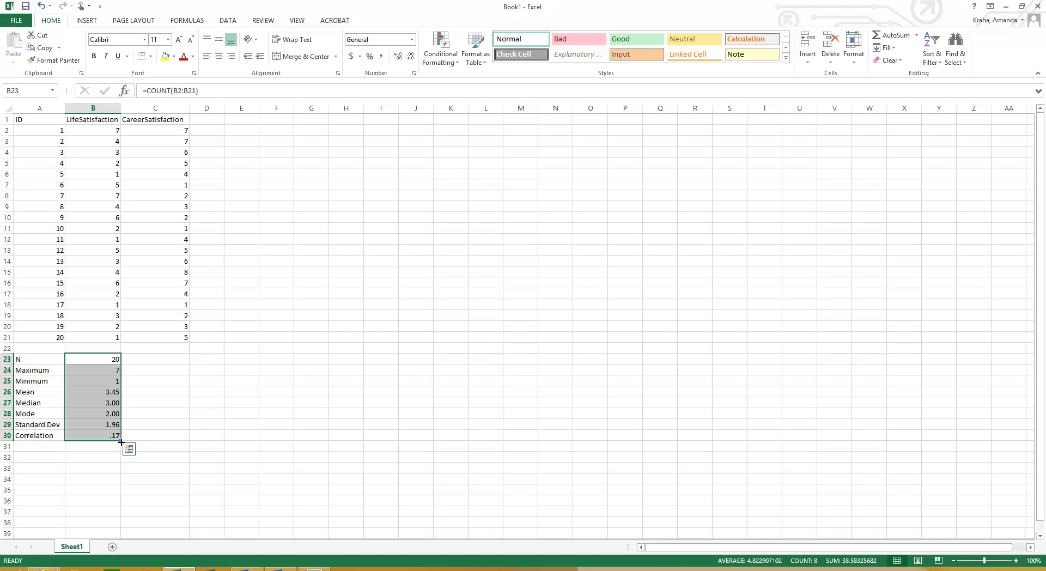
drag(121, 442, 172, 437)
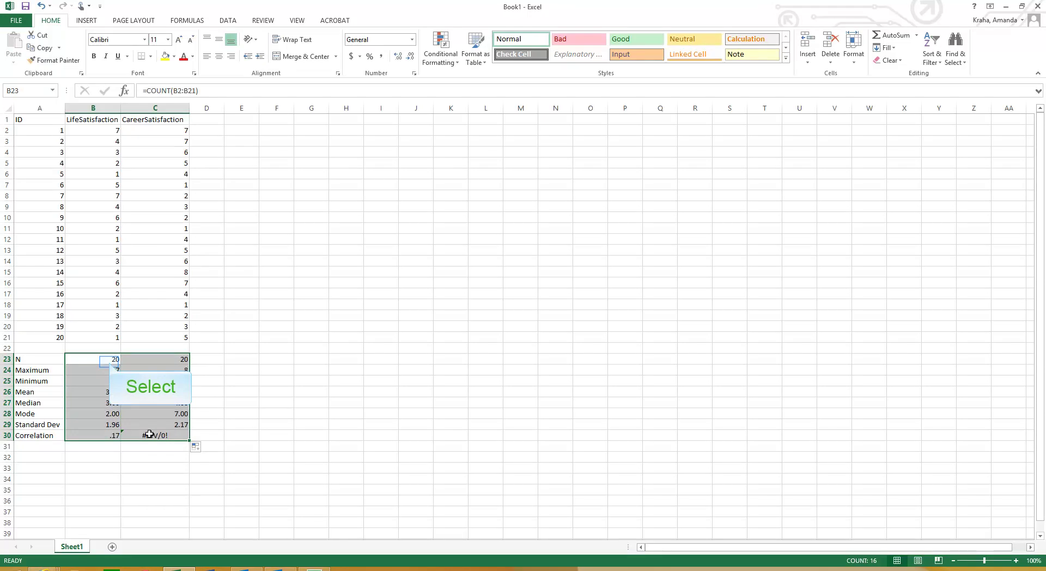
Compare the N formulas in B23 and C23, and check the cell references in the copied CareerSatisfaction statistics formulas.
click(109, 362)
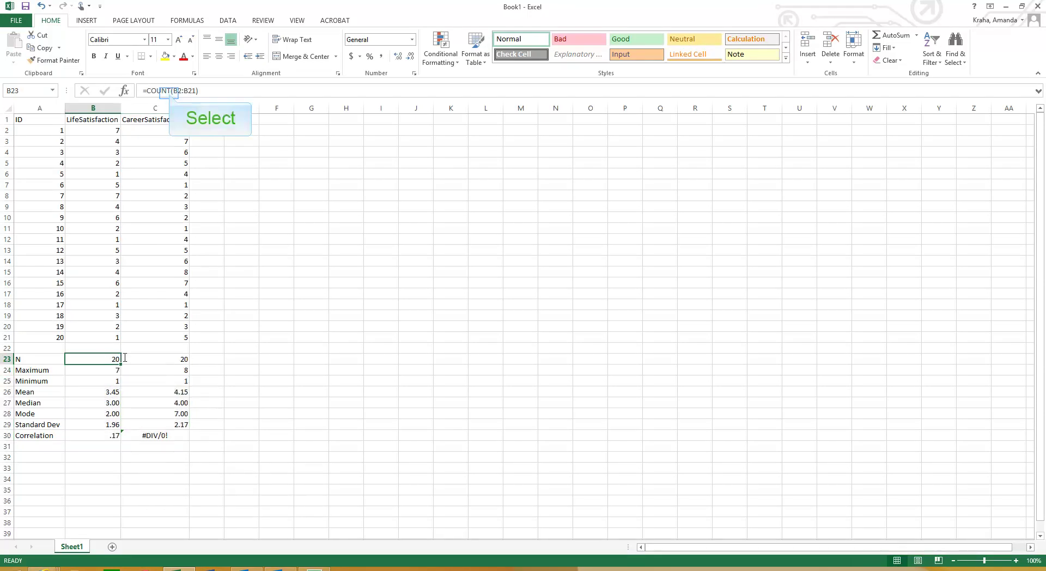
click(169, 90)
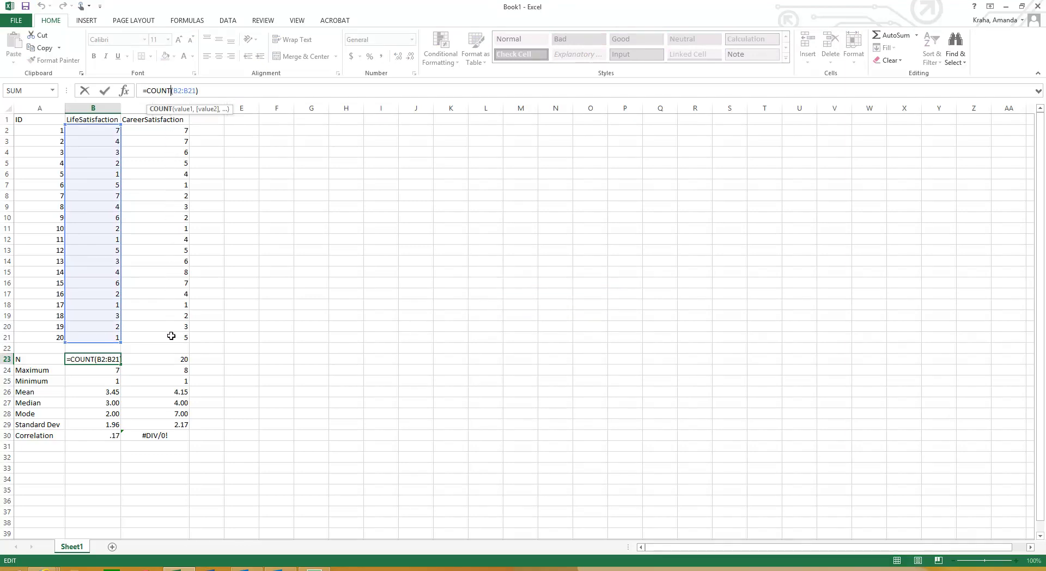
click(170, 362)
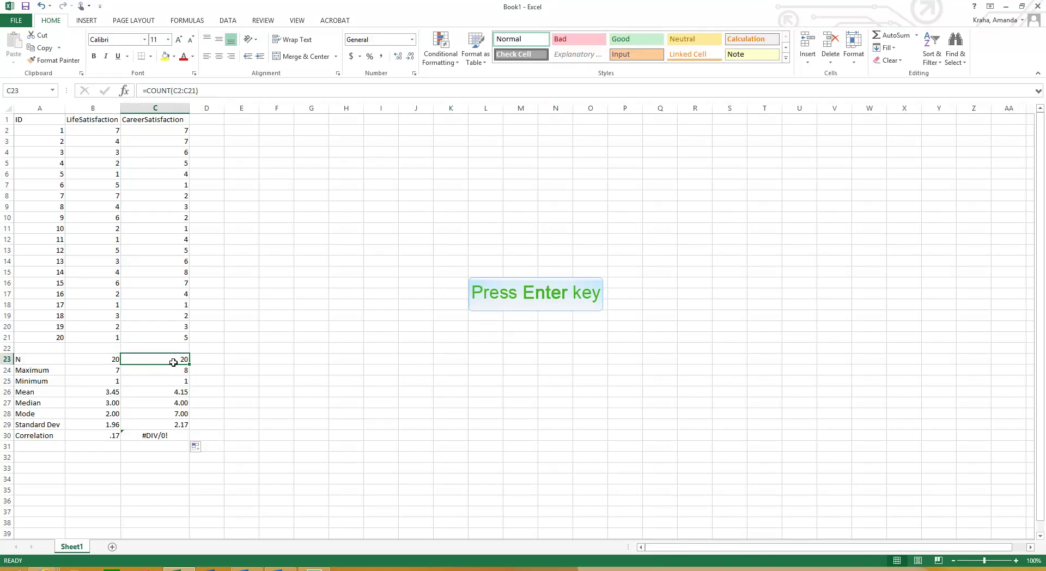
key(Return)
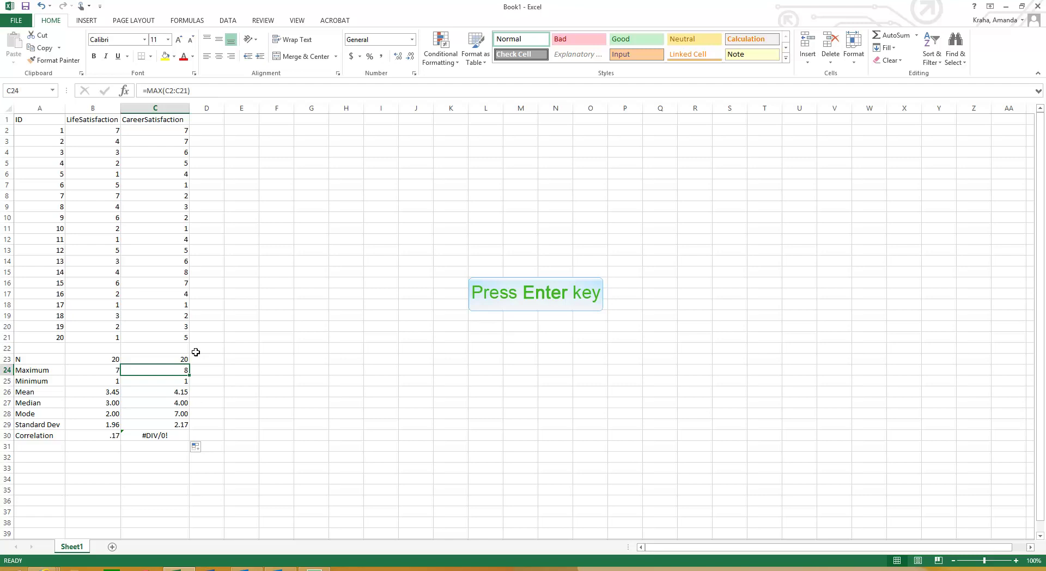
key(Return)
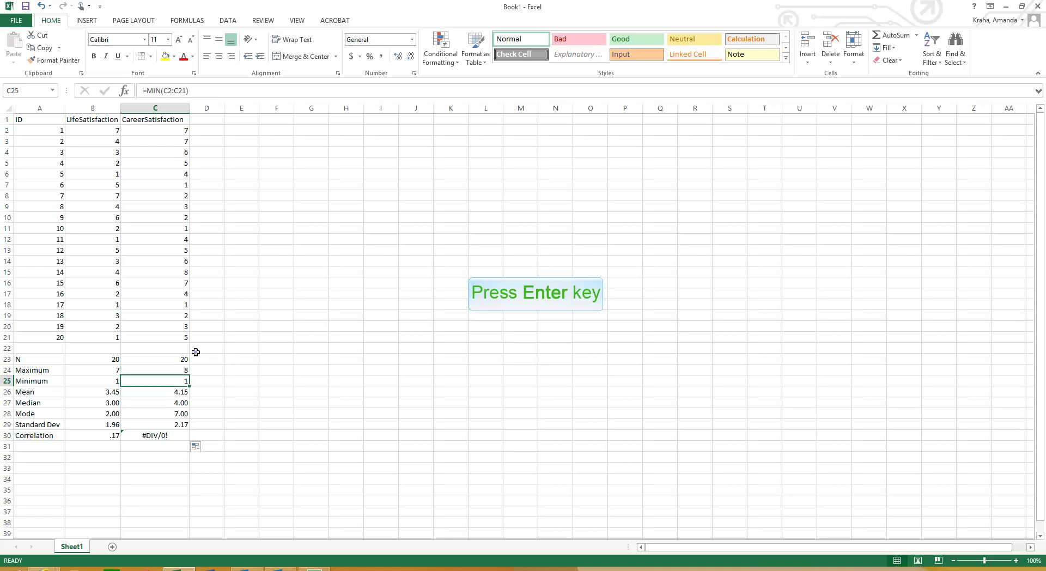
key(Return)
key(Return)
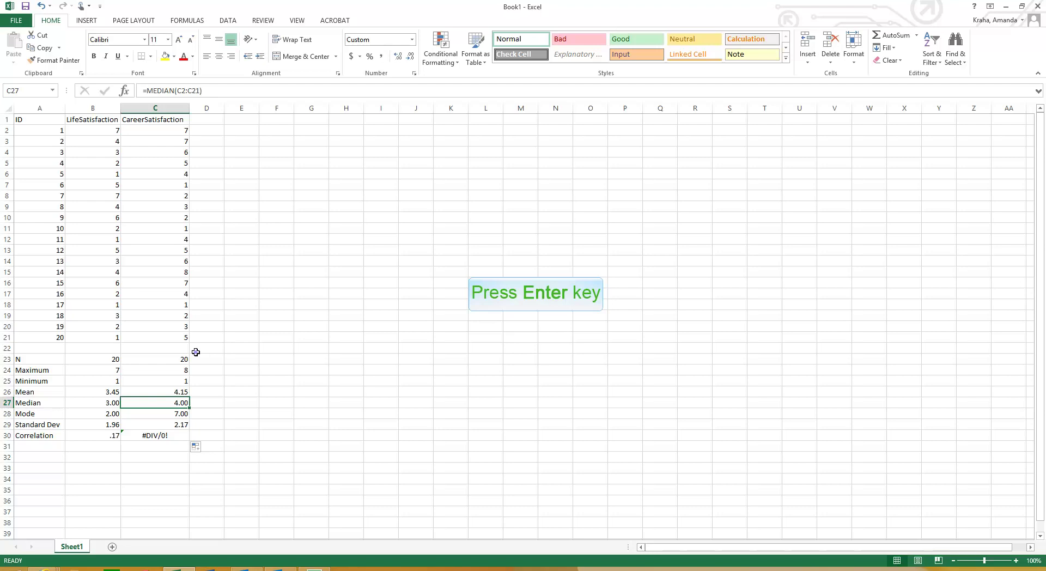
Delete the copied CORREL formula from C30 in the Correlation row.
key(Return)
key(Return)
key(Return)
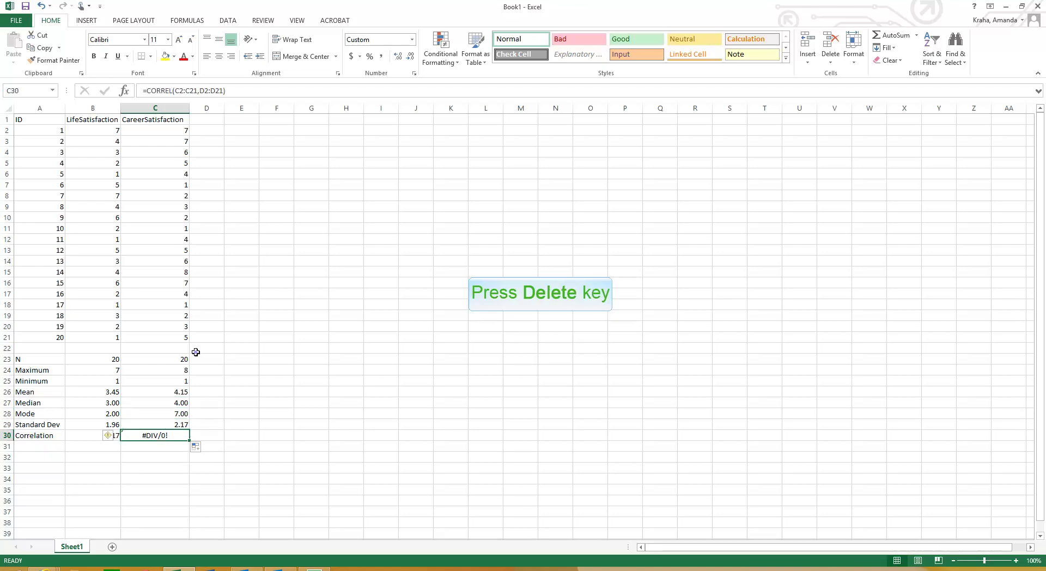
key(Delete)
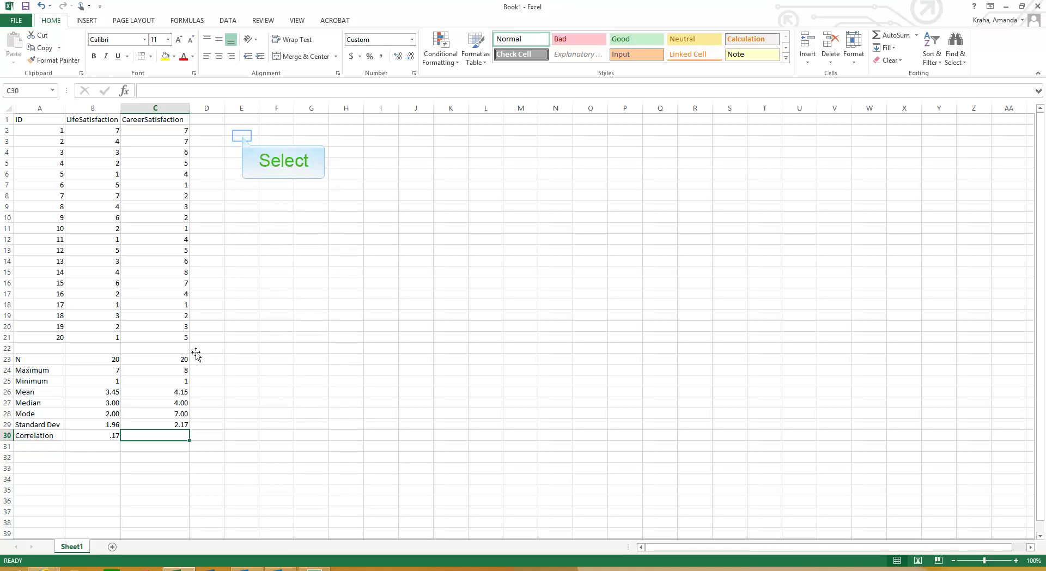
click(242, 133)
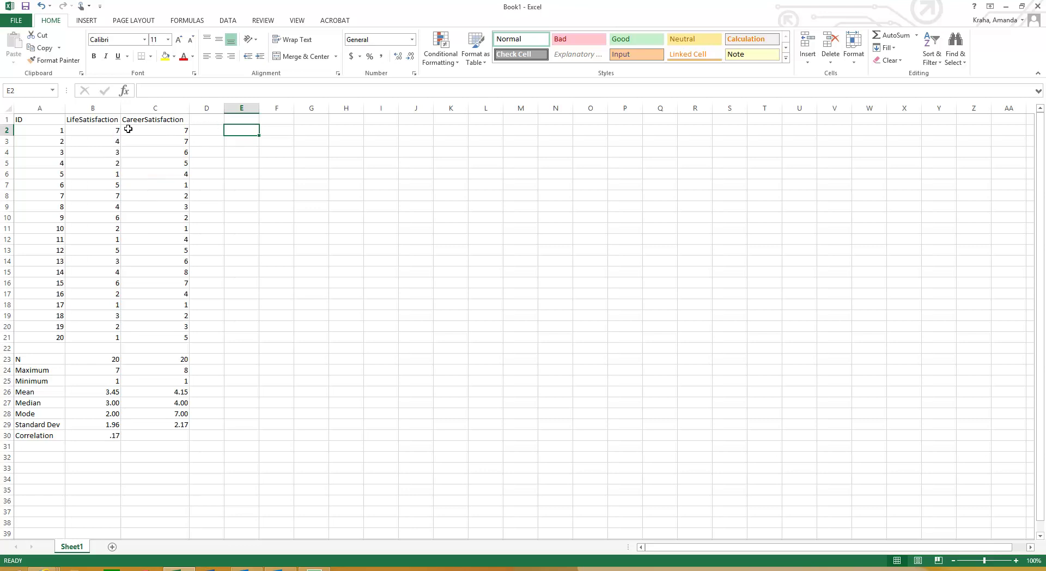
click(100, 131)
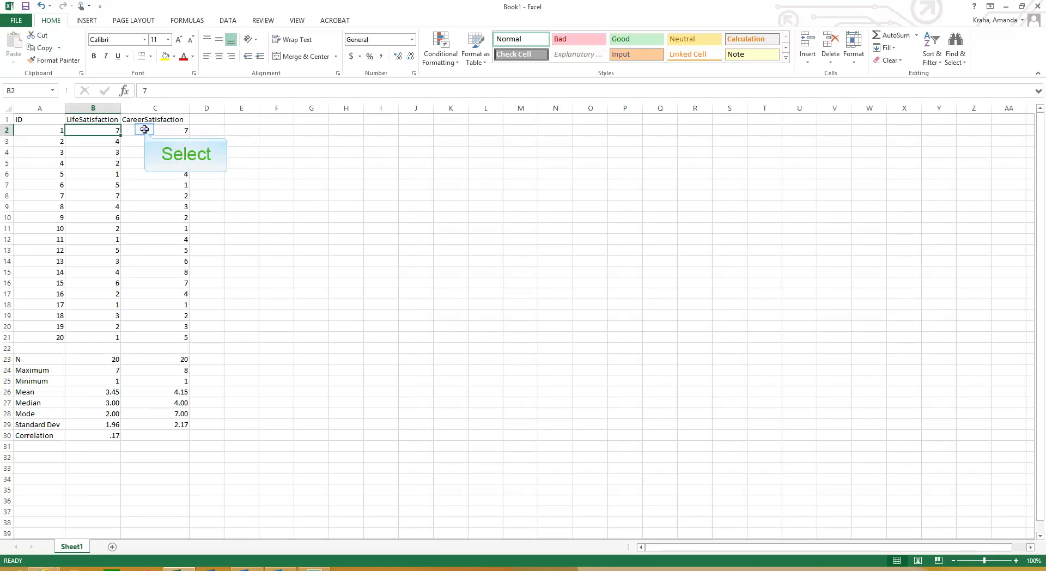
click(142, 130)
Enter the header OverallSatisfaction in D1 and widen column D to fit it.
click(207, 117)
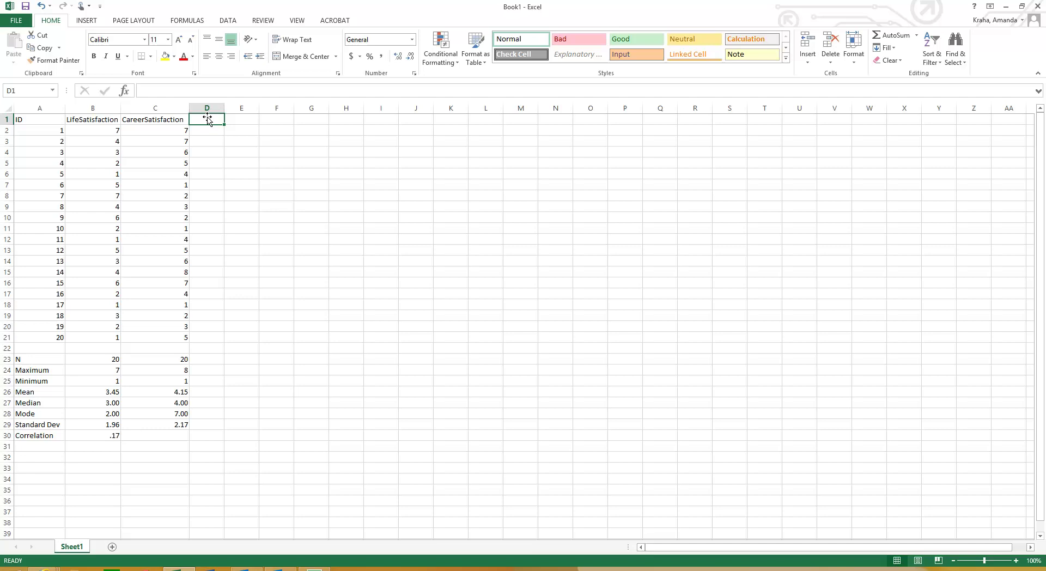
text(Overal)
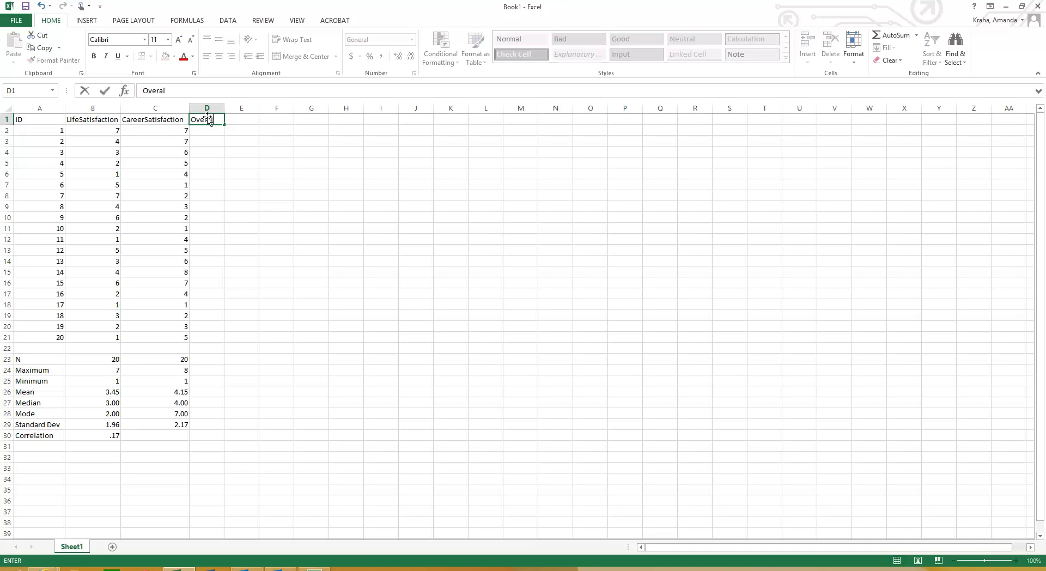
text(lSatisfaction)
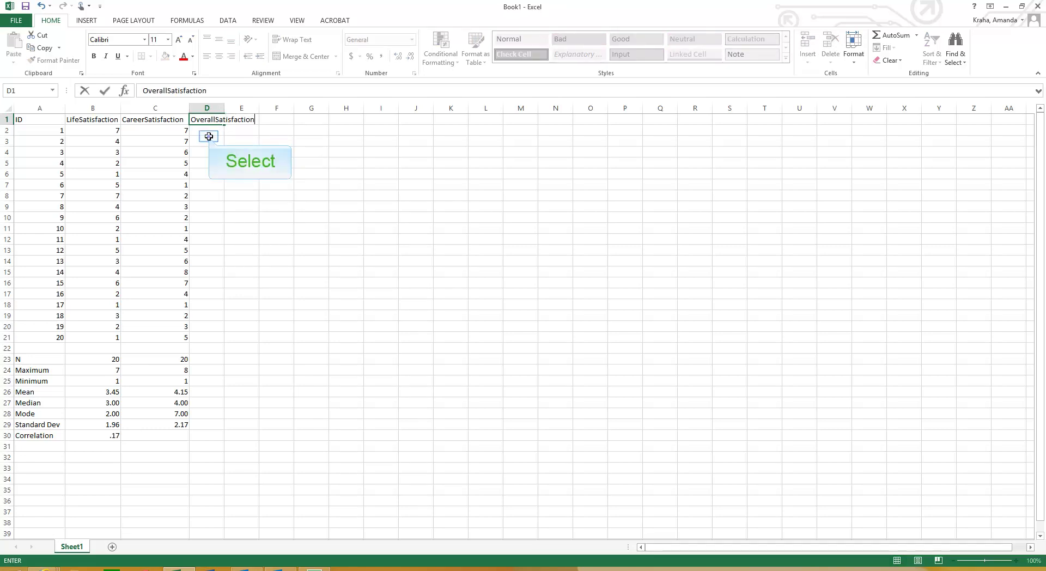
click(208, 137)
drag(224, 108, 267, 109)
Calculate the first OverallSatisfaction score in D2 with a SUM formula adding B2 and C2.
click(214, 130)
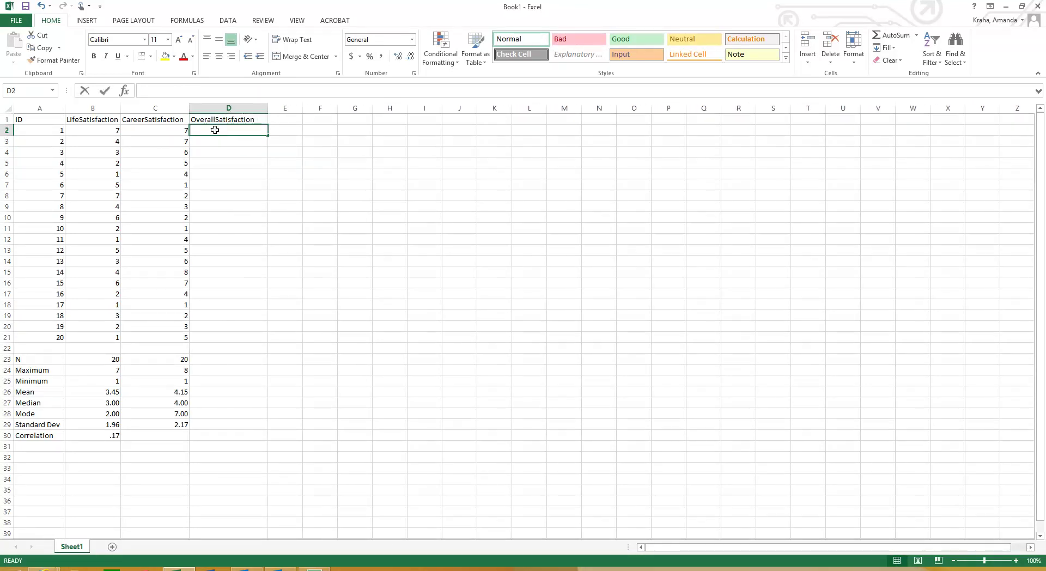
text(=sum()
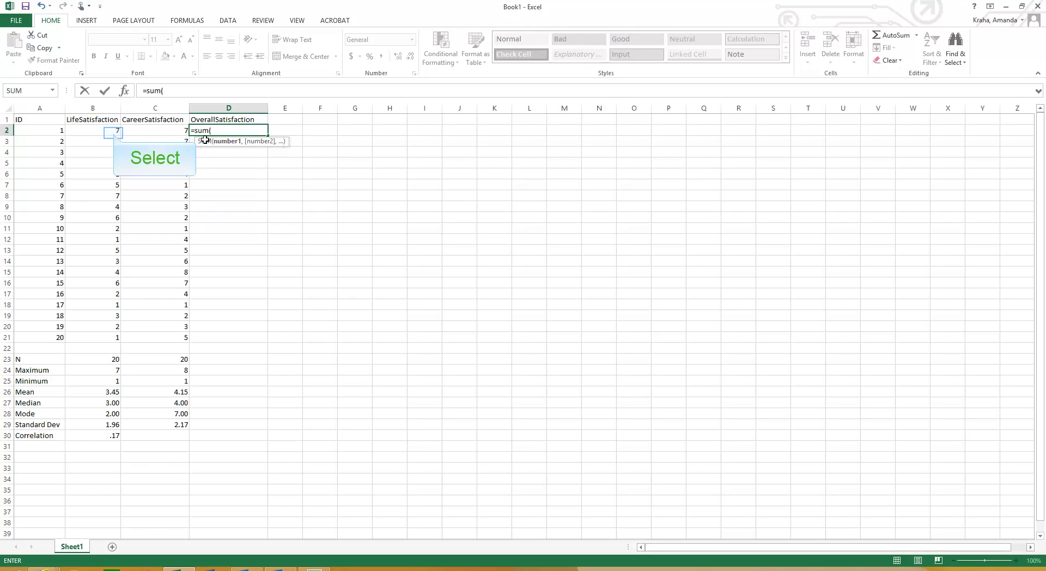
click(114, 132)
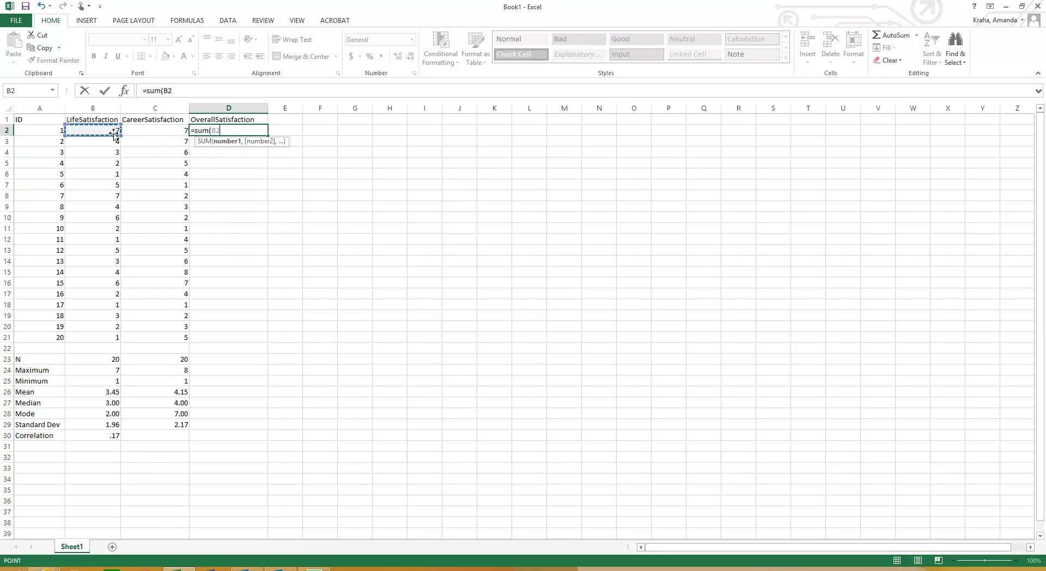
text(,)
click(140, 129)
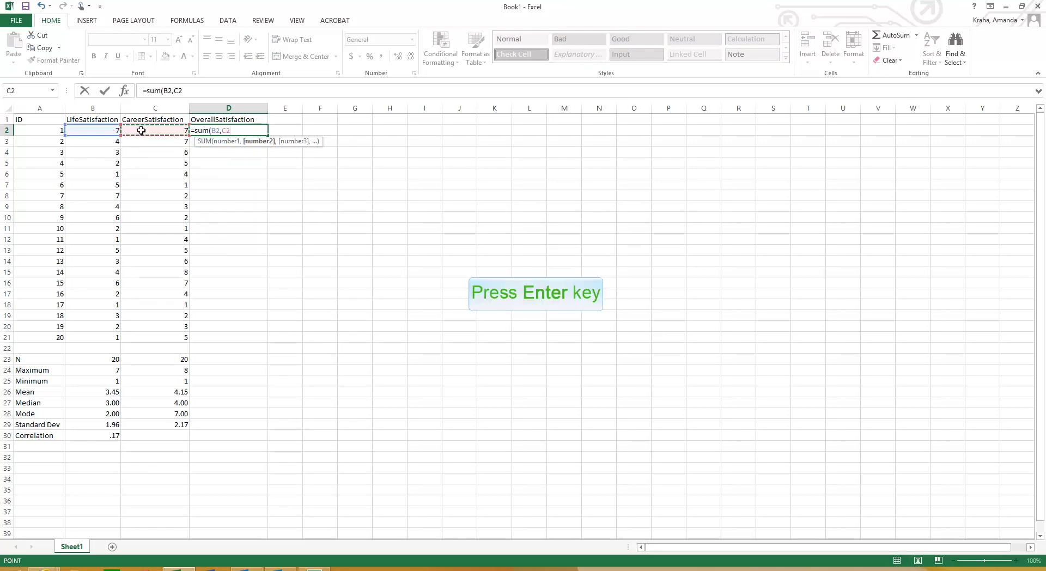
key(Return)
Fill the OverallSatisfaction sum formula from D2 down to D21 for all 20 IDs.
click(245, 131)
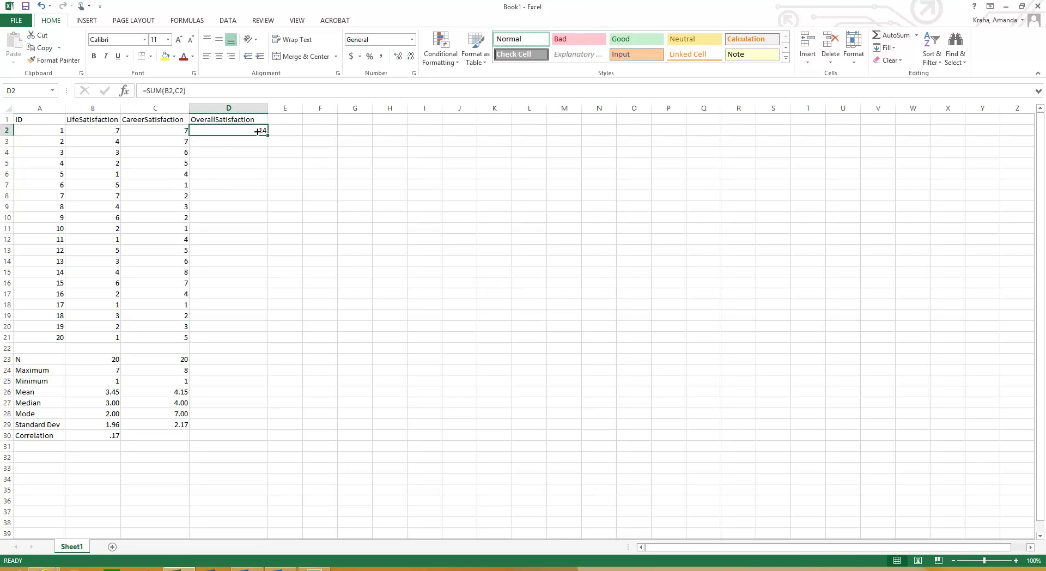
drag(268, 135, 250, 341)
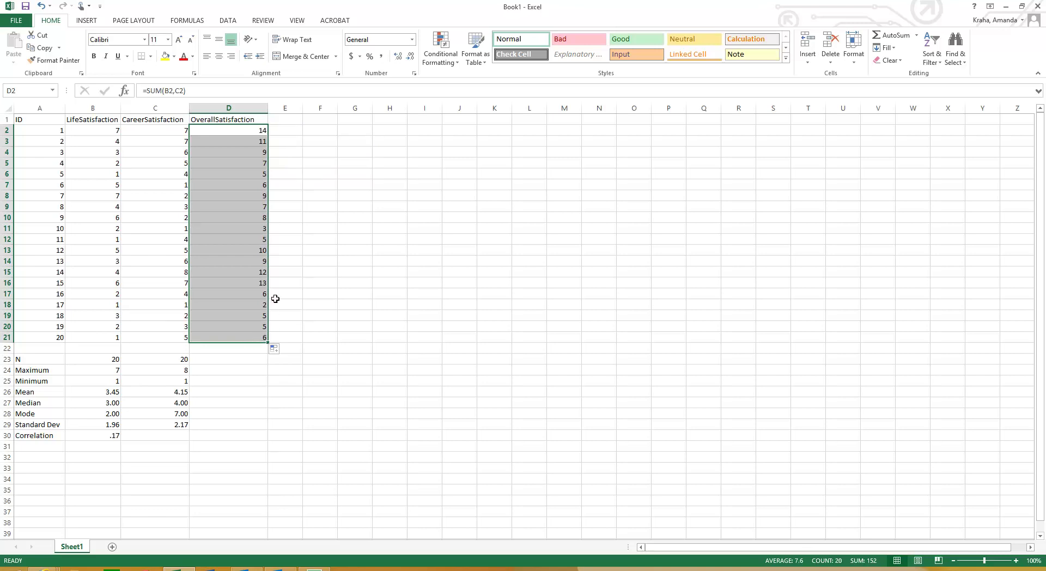
click(286, 119)
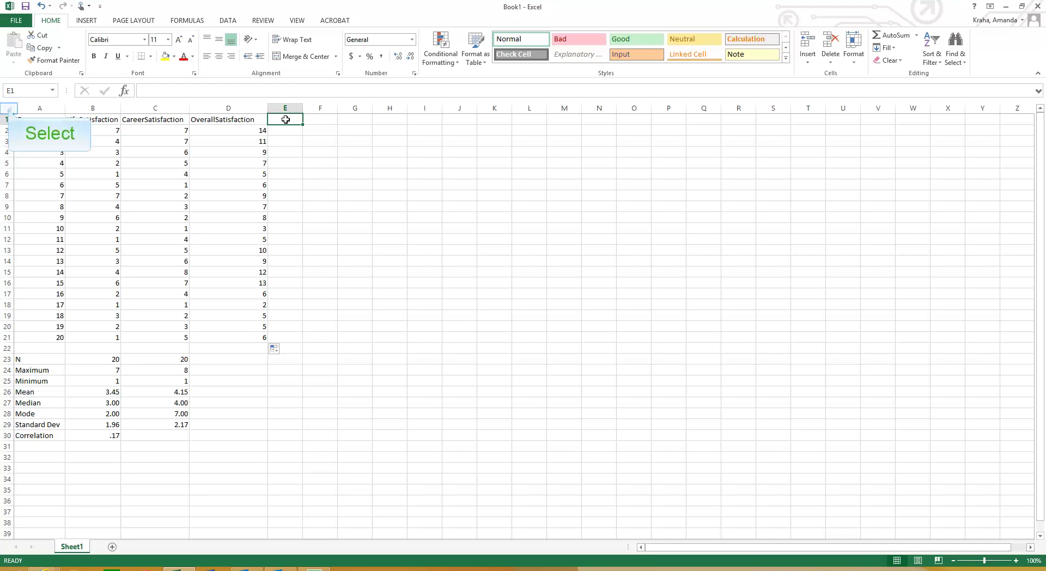
Set the font of the entire worksheet to Times New Roman, size 12.
click(8, 108)
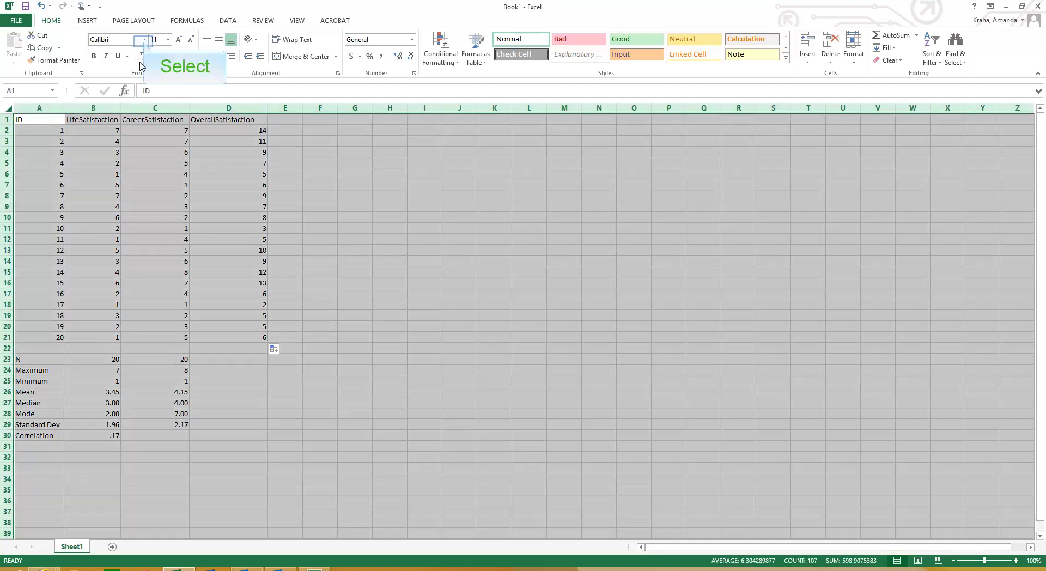
click(144, 44)
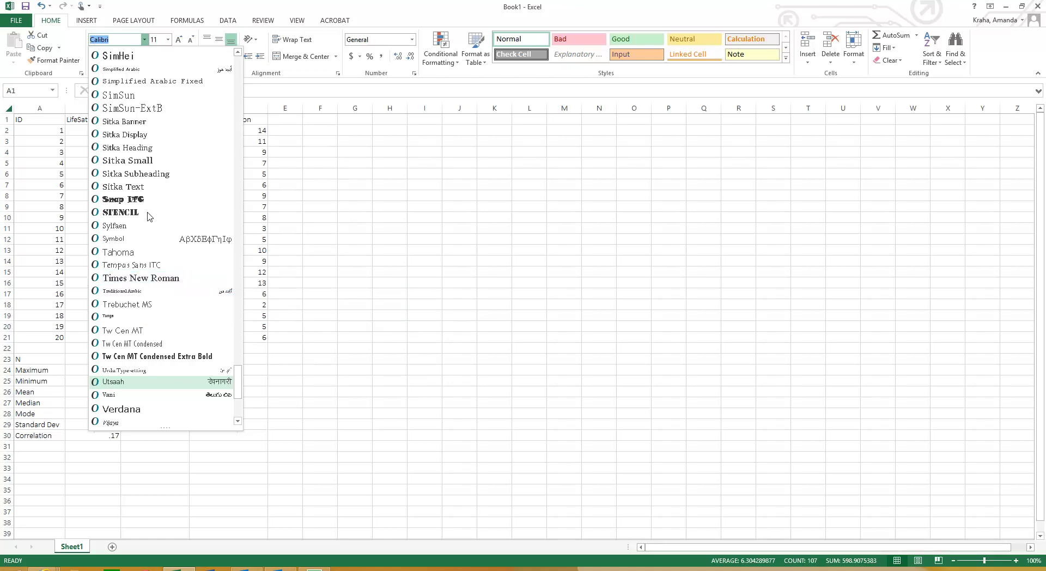
click(143, 279)
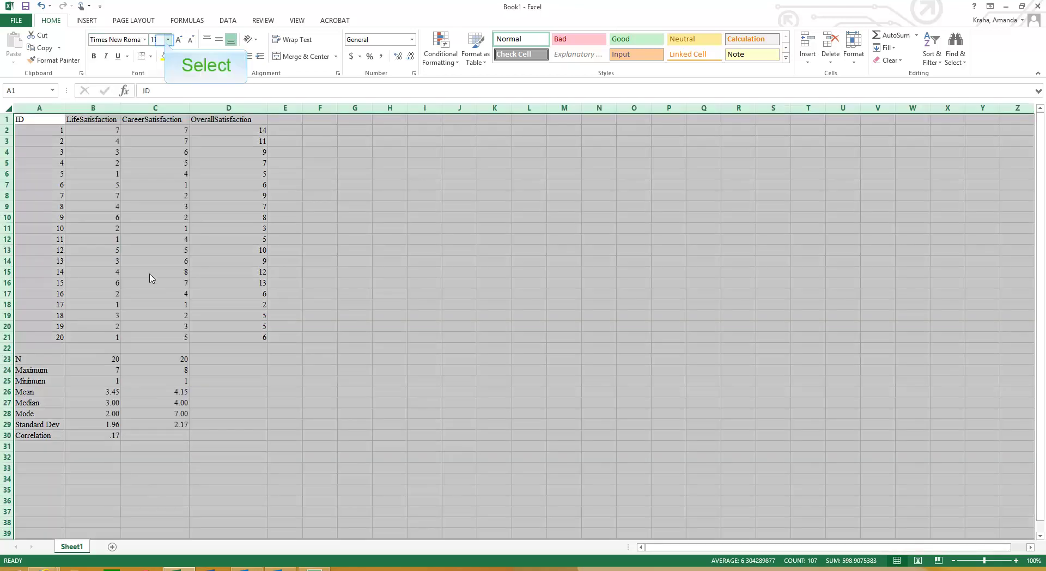
click(168, 39)
click(154, 93)
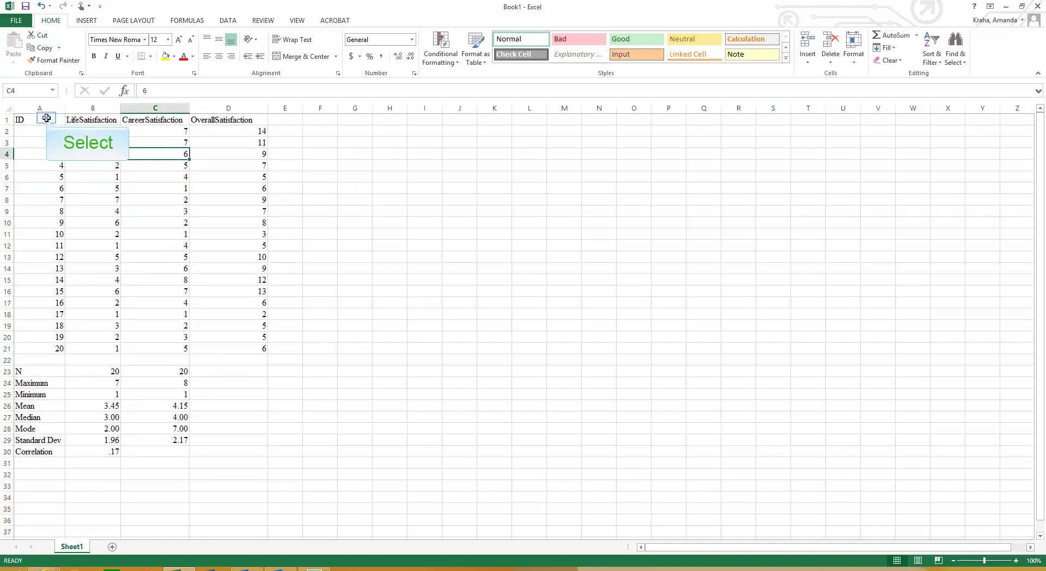
Try bold, italic and underline formatting on the header cells A1:D1.
drag(46, 117, 229, 120)
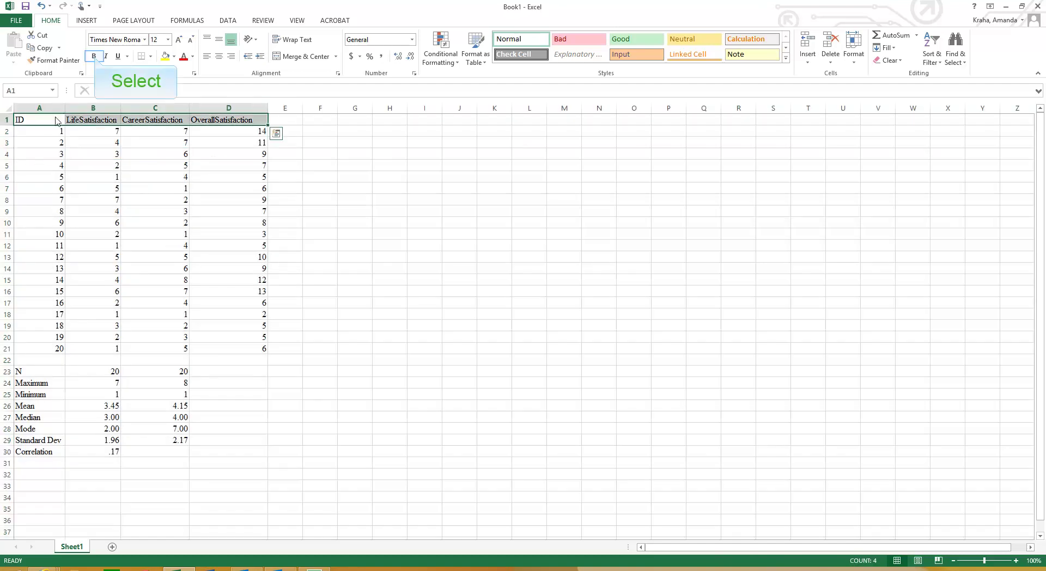
click(94, 56)
click(105, 56)
key(ctrl+u)
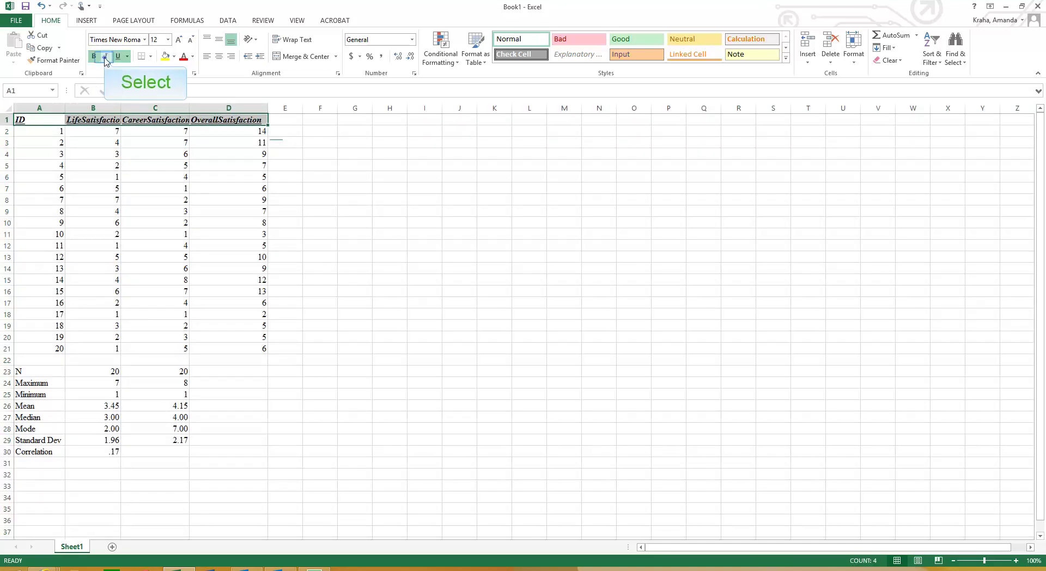
Shade the header cells A1:D1 with a light grey theme fill color.
click(174, 56)
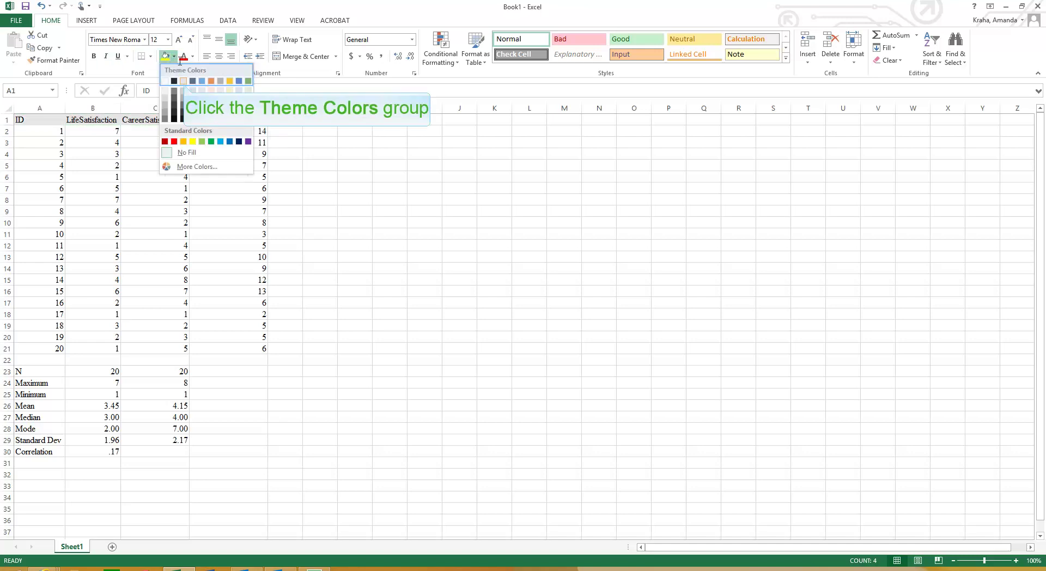
click(173, 96)
click(166, 210)
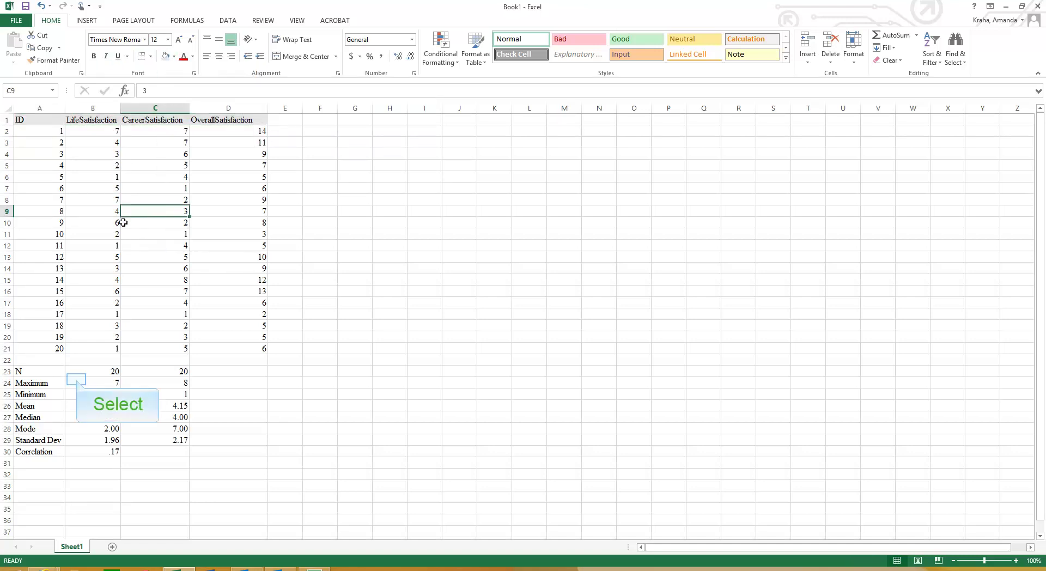
Shade the descriptive statistics block A23:C30 with a light gold theme fill color.
click(77, 379)
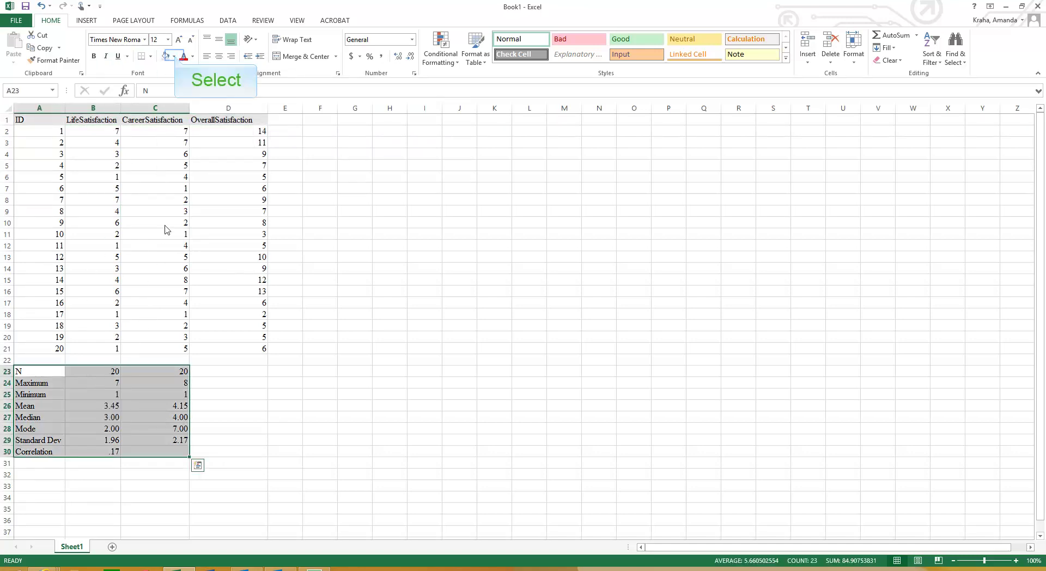
click(174, 57)
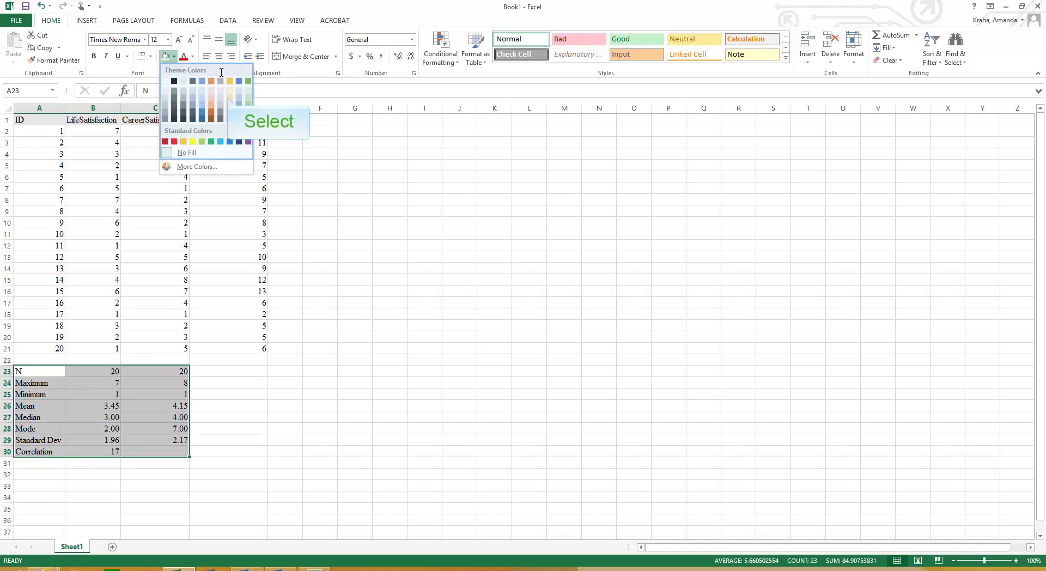
click(229, 93)
click(299, 338)
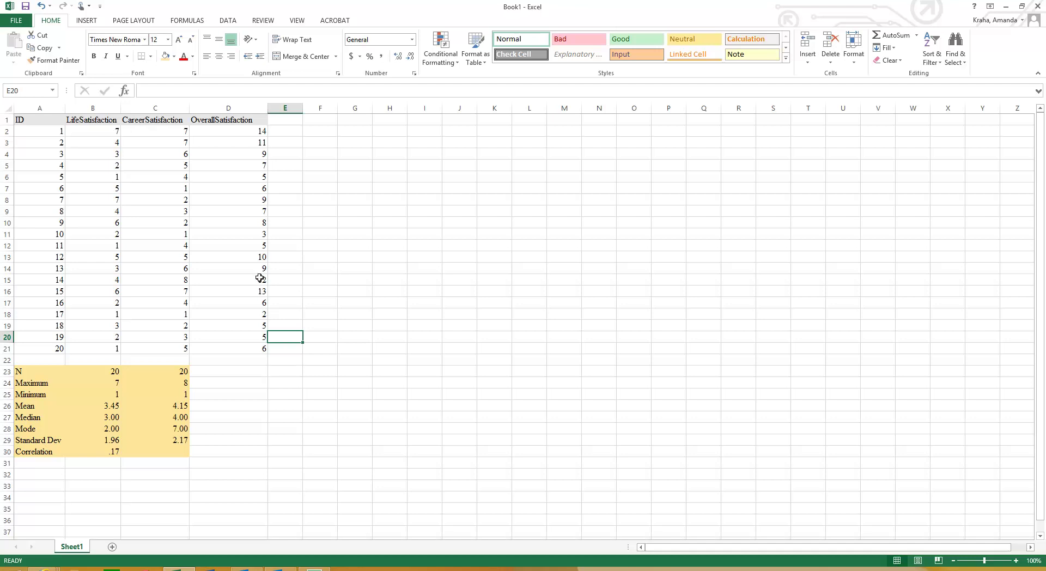
Add a conditional formatting rule to column D that highlights values greater than 10 with Light Red Fill with Dark Red Text.
drag(249, 121, 262, 349)
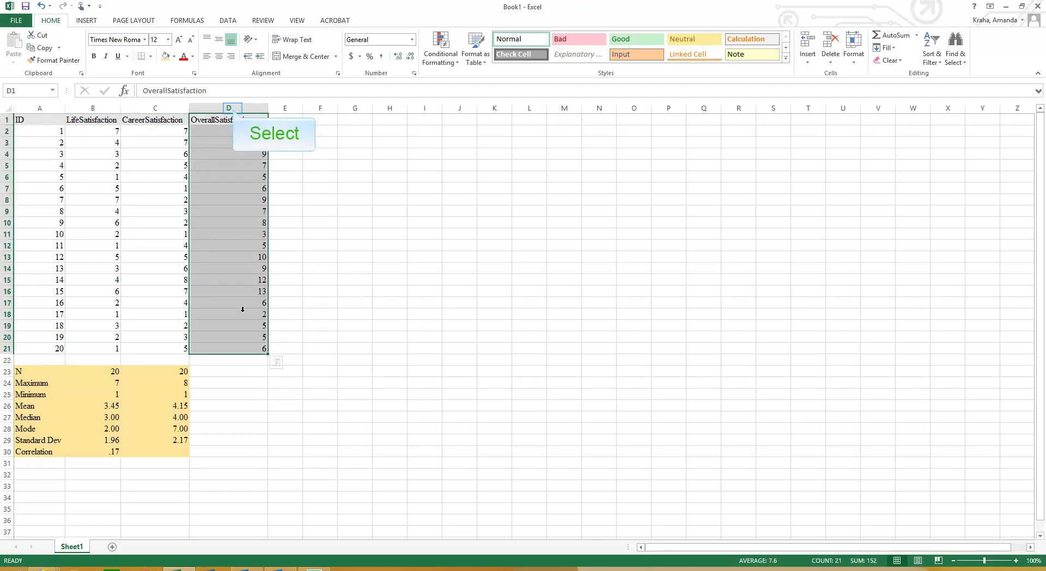
click(233, 107)
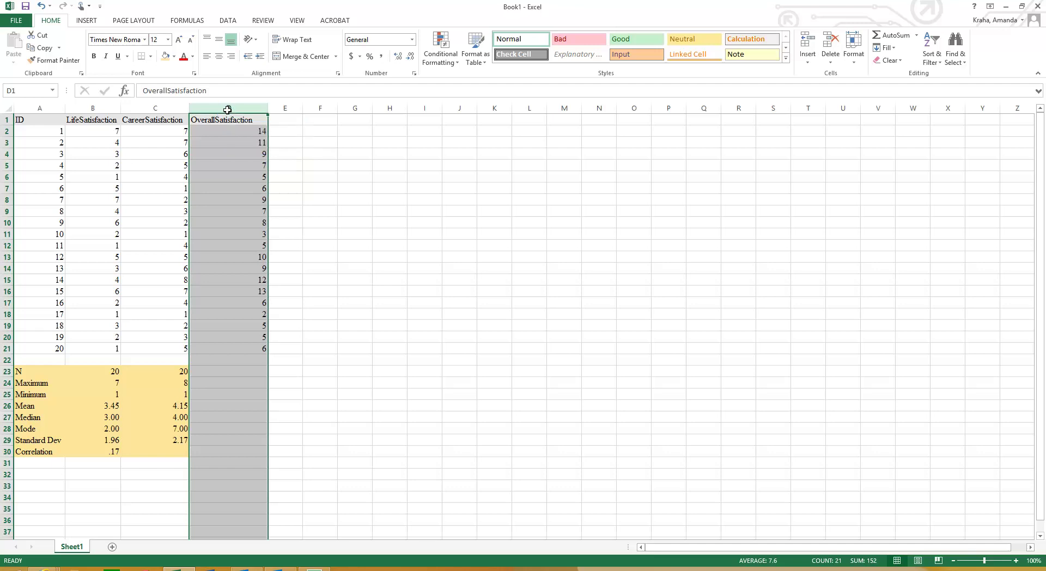
click(456, 65)
mouse_move(493, 82)
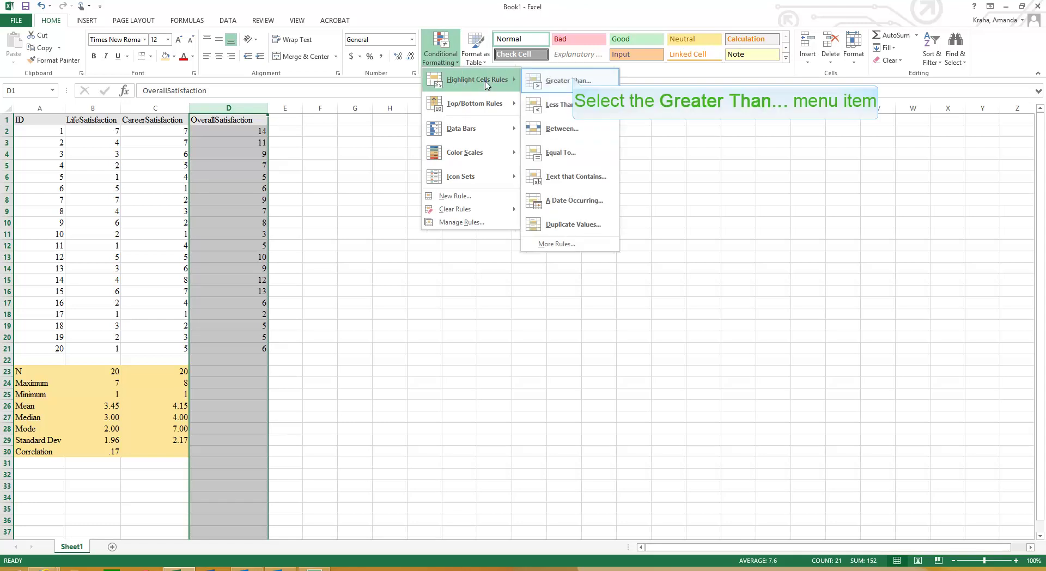
click(572, 82)
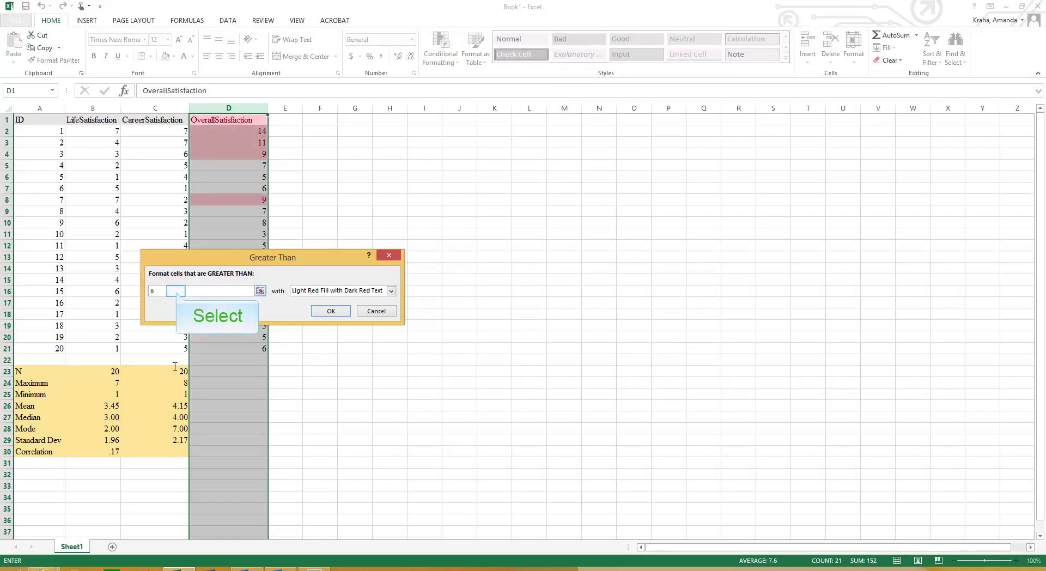
click(177, 291)
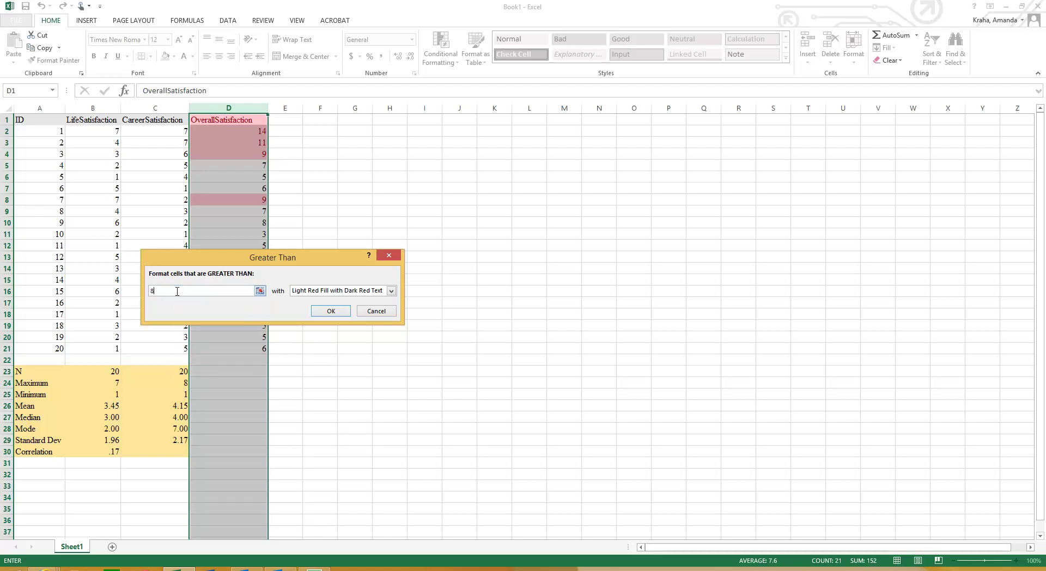
text(10)
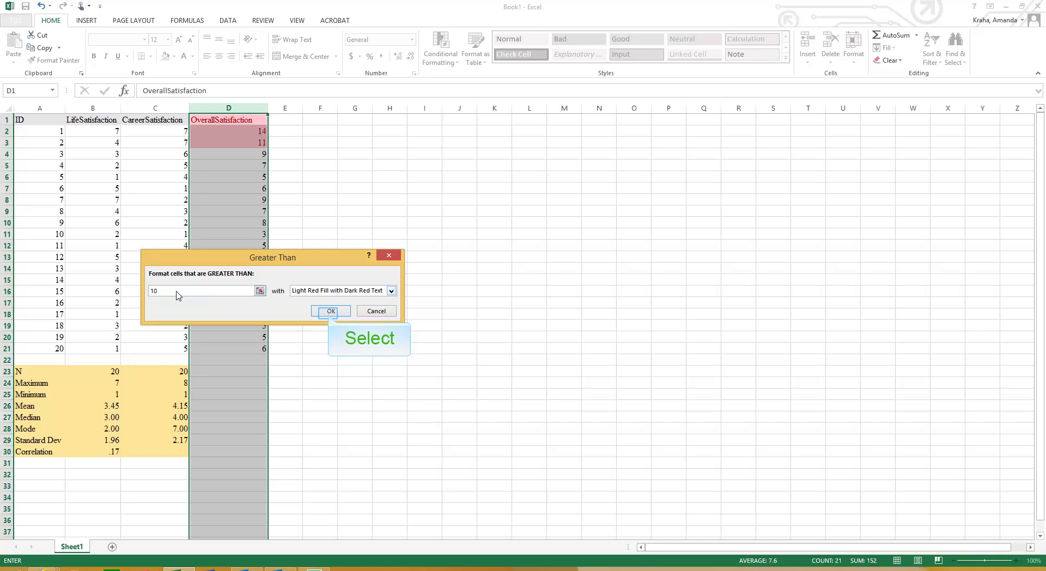
click(330, 312)
click(321, 248)
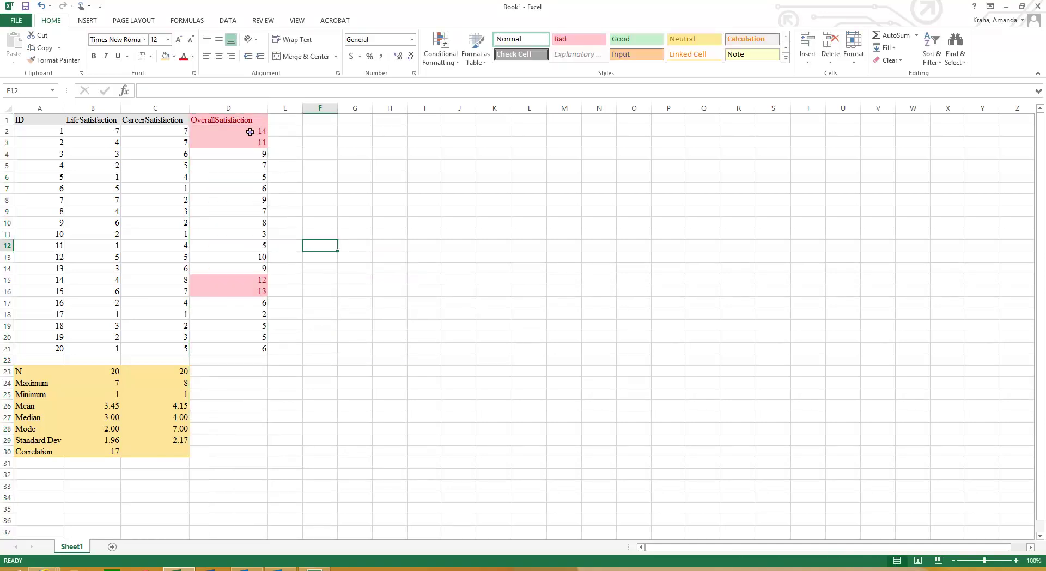
drag(250, 132, 243, 145)
drag(238, 281, 239, 289)
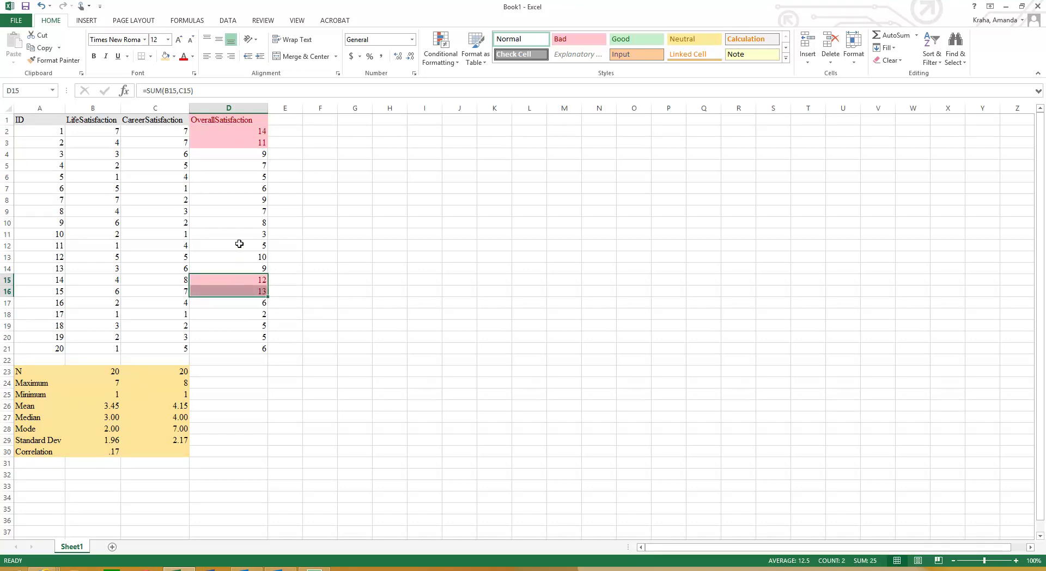
drag(240, 133, 252, 290)
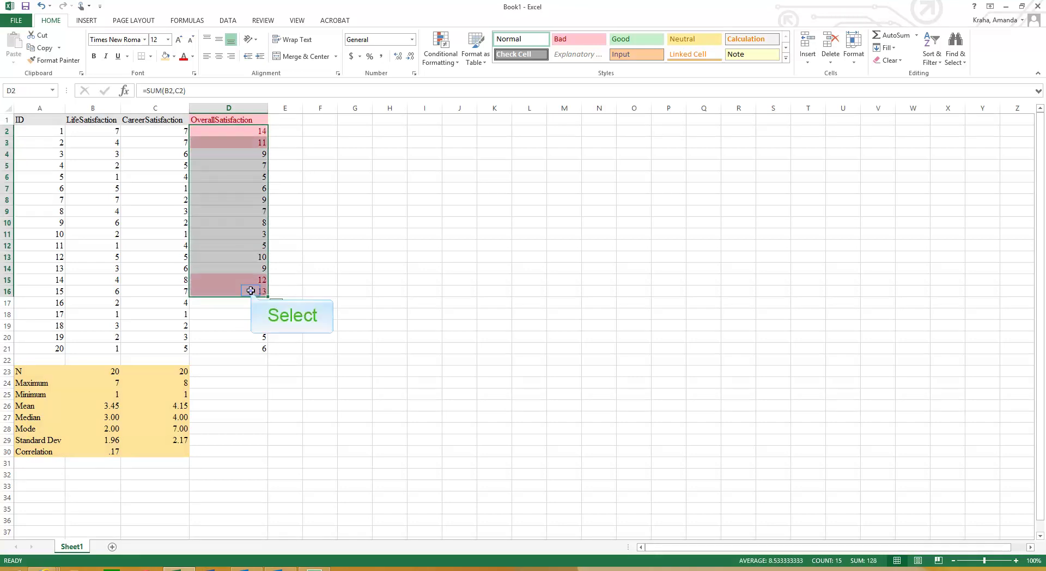
click(255, 282)
click(226, 143)
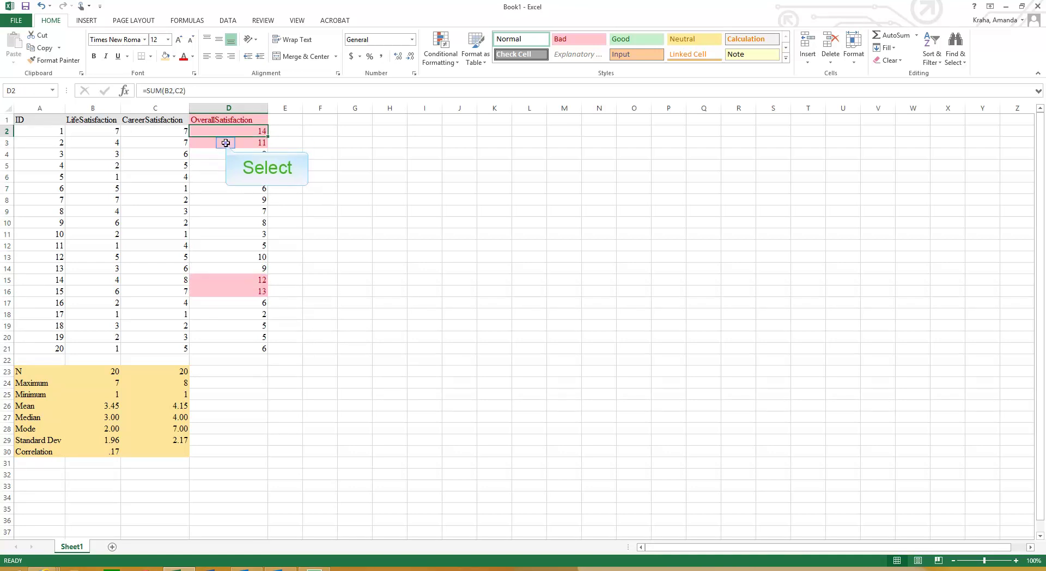